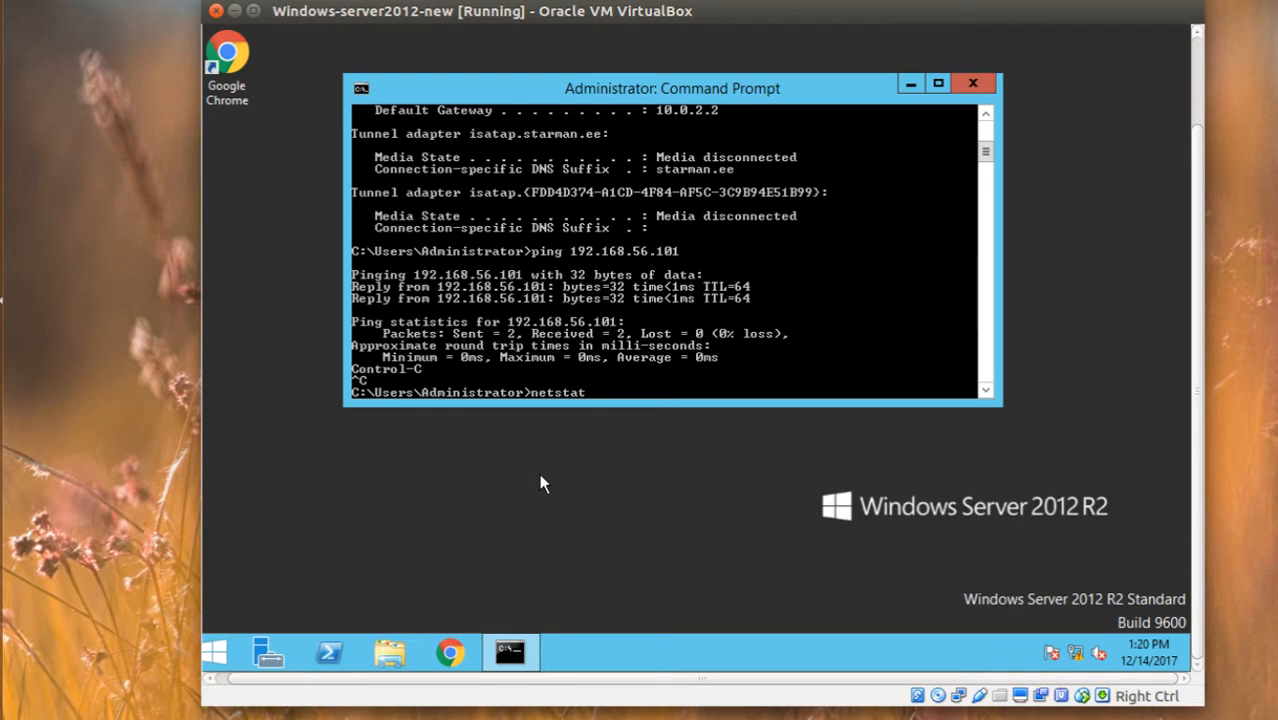
List all active connections and listening ports on the Windows server with netstat -a and review the output
type("-a")
key("Return")
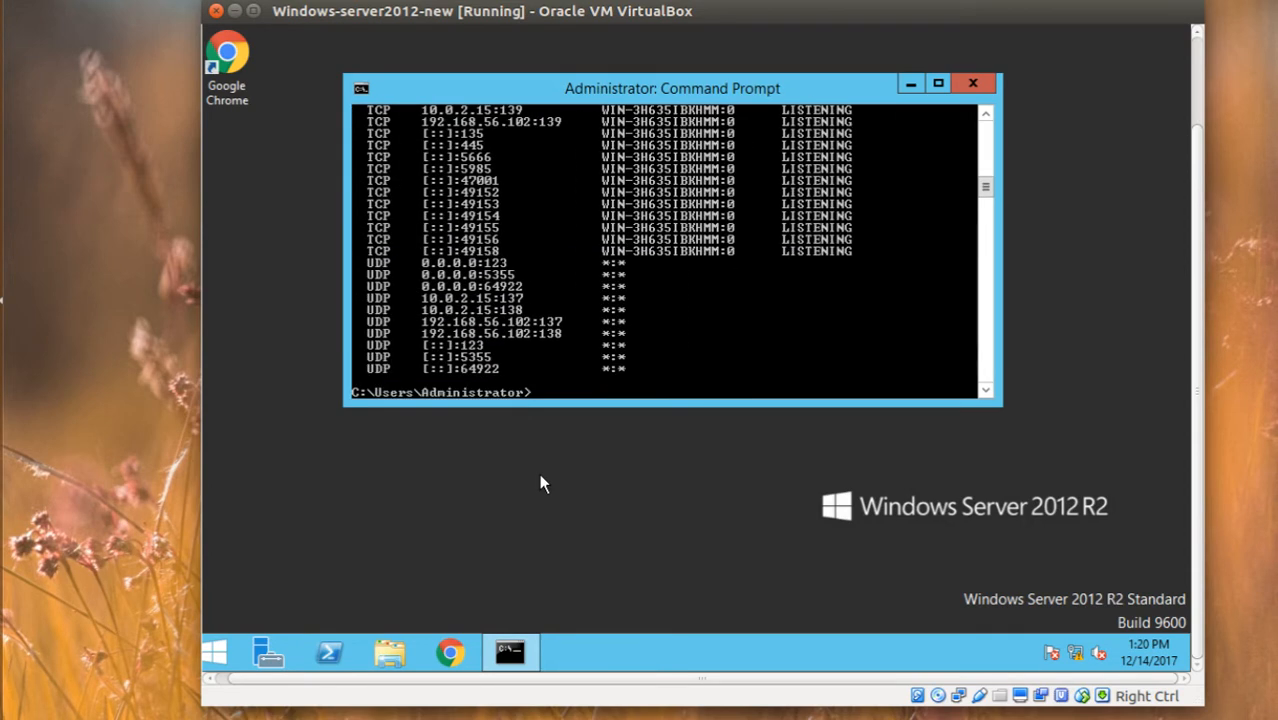
scroll(556, 362, "up", 5)
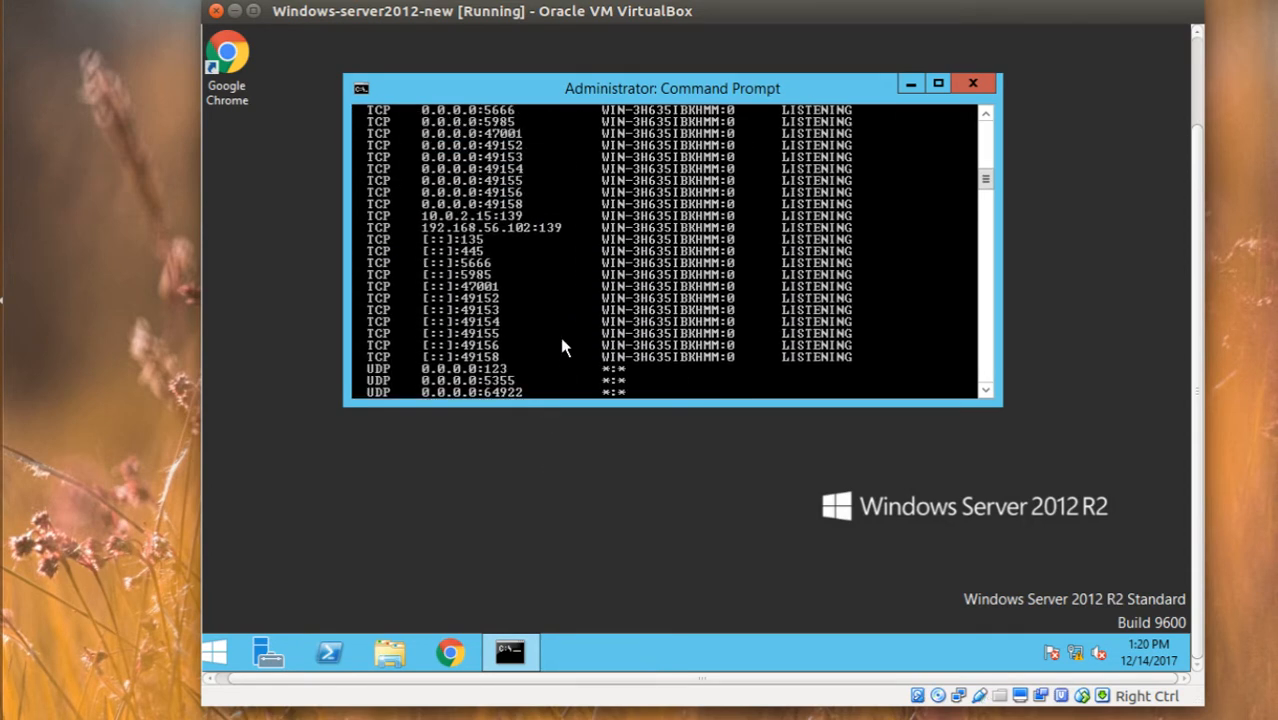
scroll(562, 347, "down", 10)
scroll(562, 347, "up", 2)
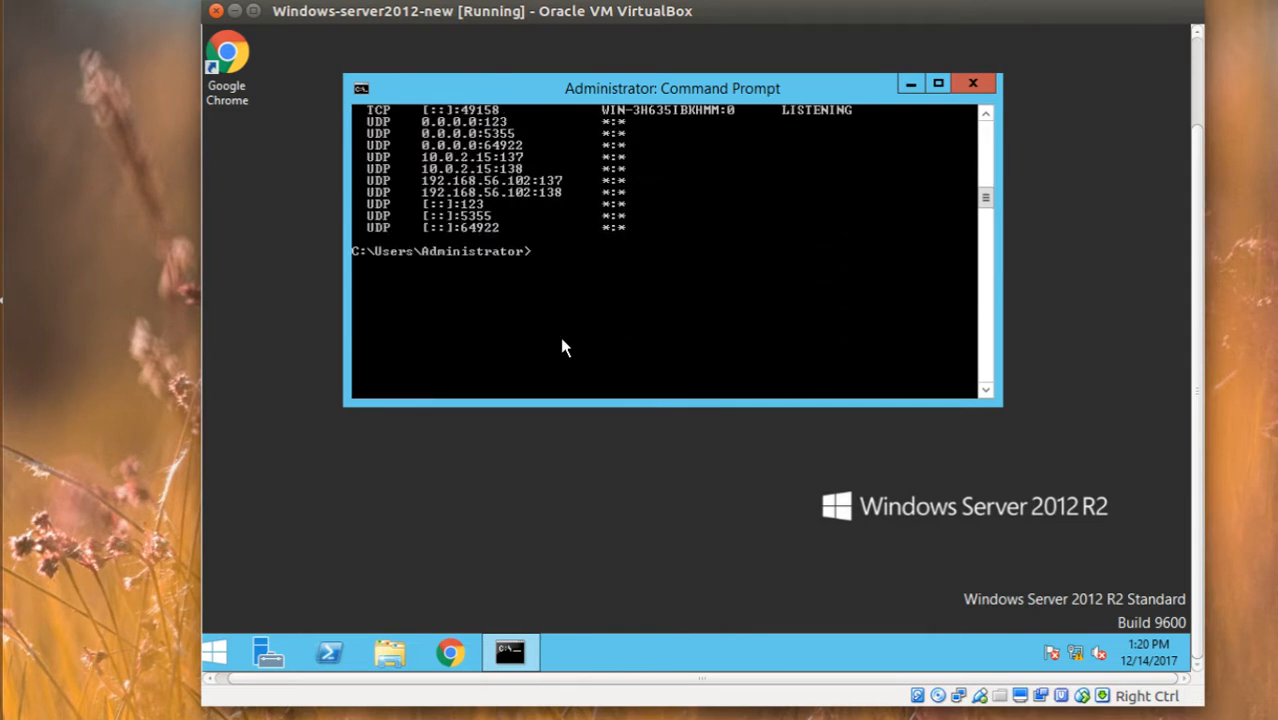
Change the command prompt's working directory to c:\Program Files\NSClient++
type("cd")
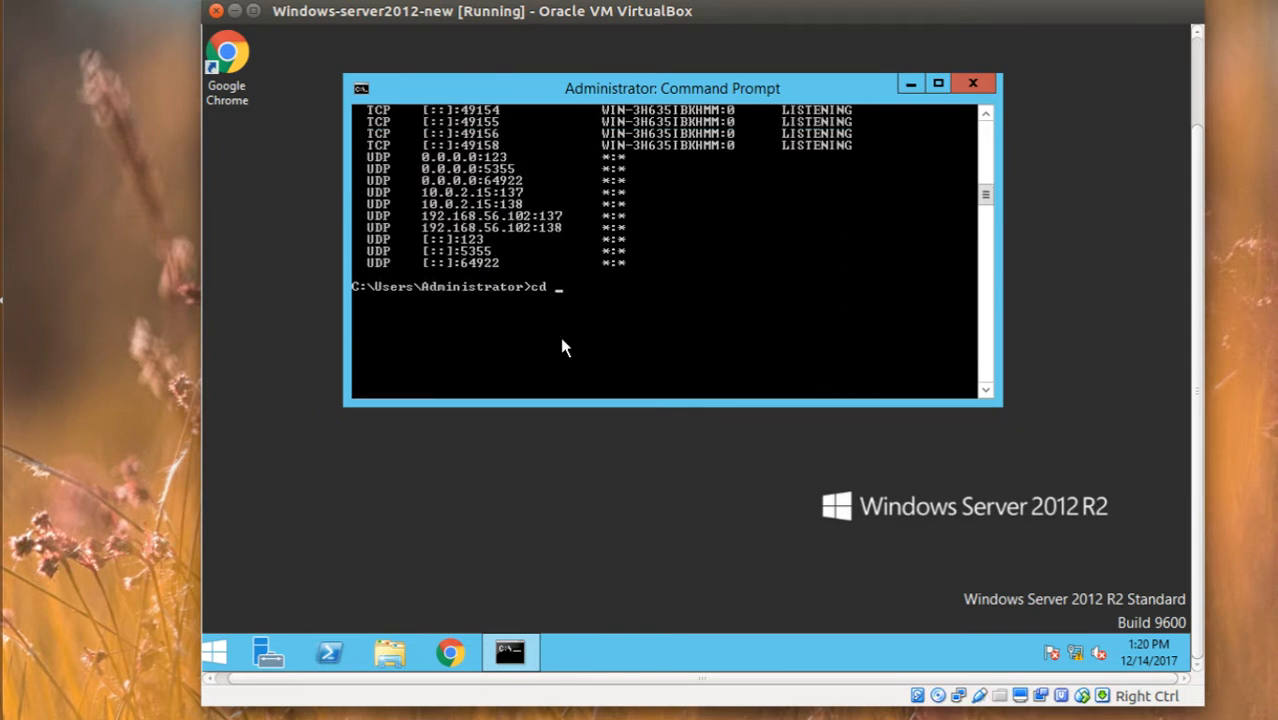
type(" c:\\")
key("Return")
type("cd pro")
key("Tab")
key("Return")
type("cd n")
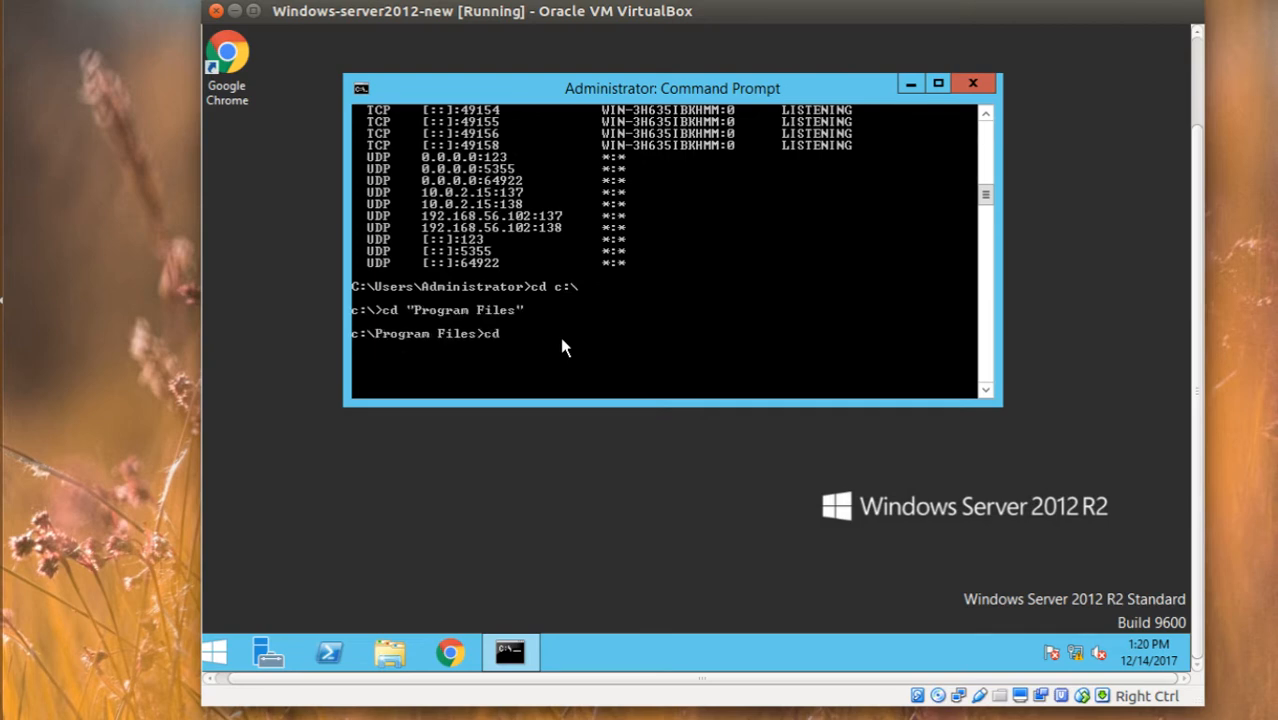
key("Tab")
key("Return")
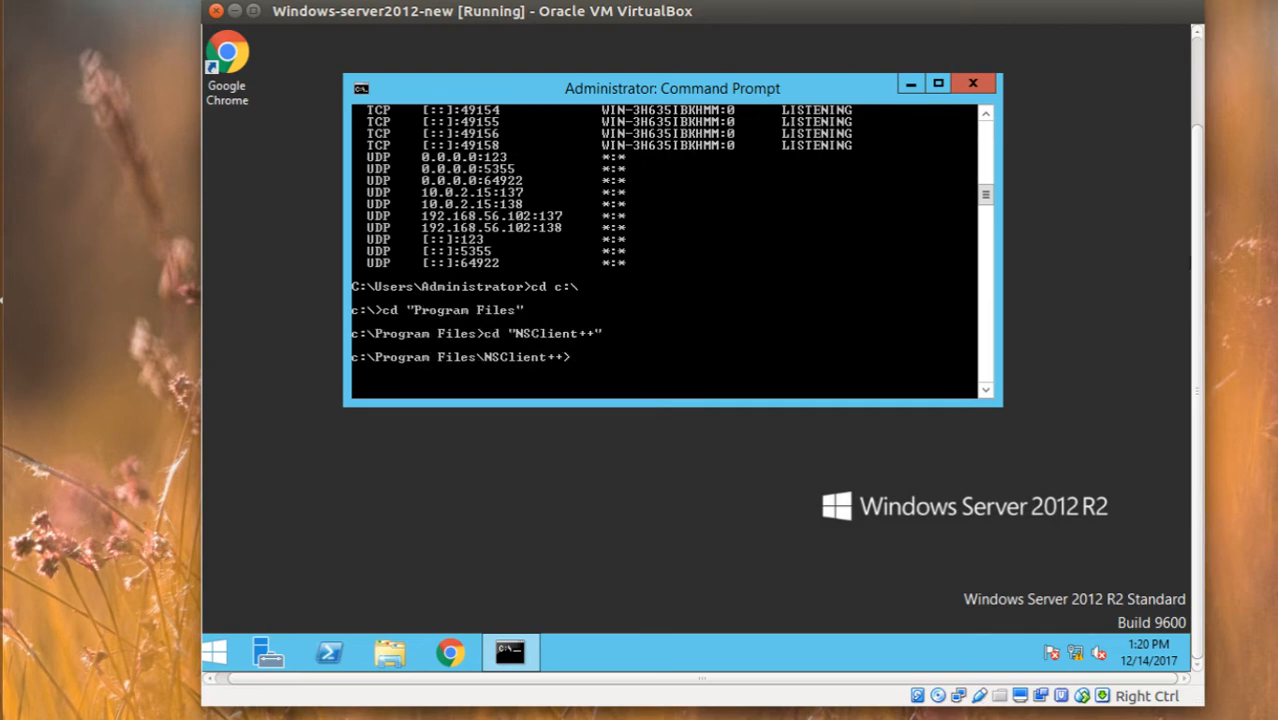
Switch to the Nagios server terminal, change to /usr/local/nagios/libexec/ and list the available plugins
key("alt+Tab")
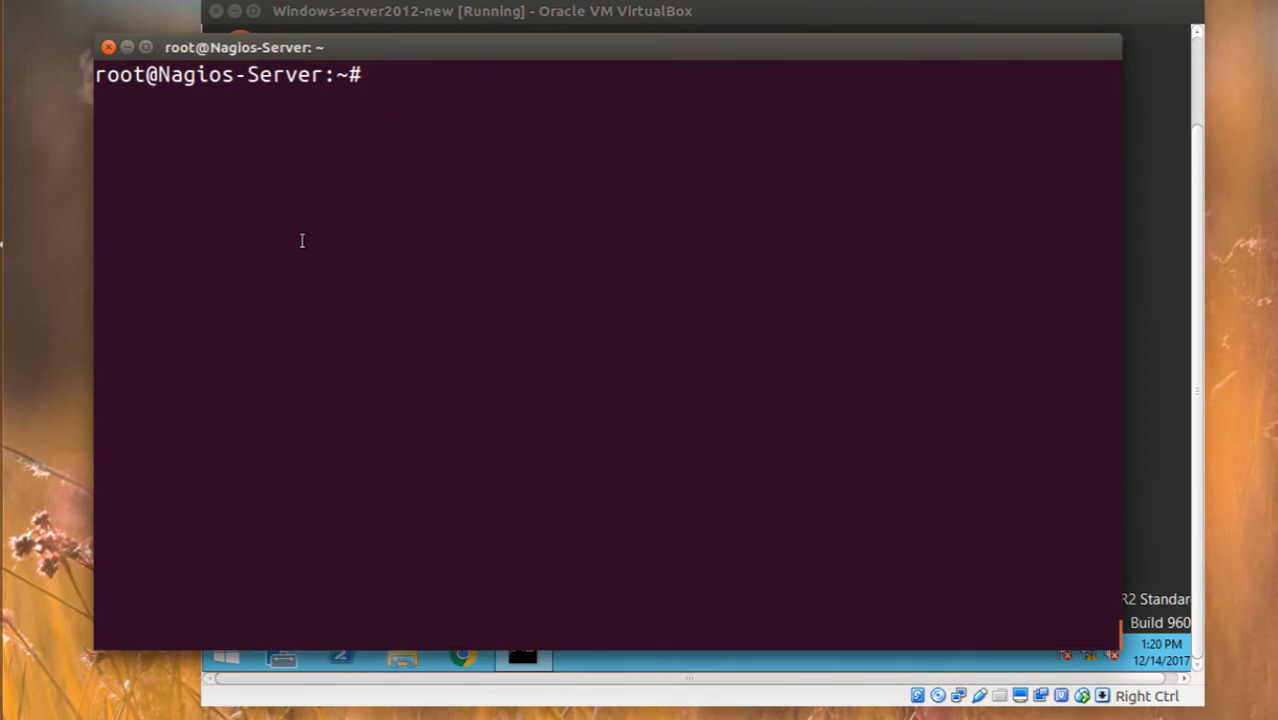
type("cd /usr/local/nagios/")
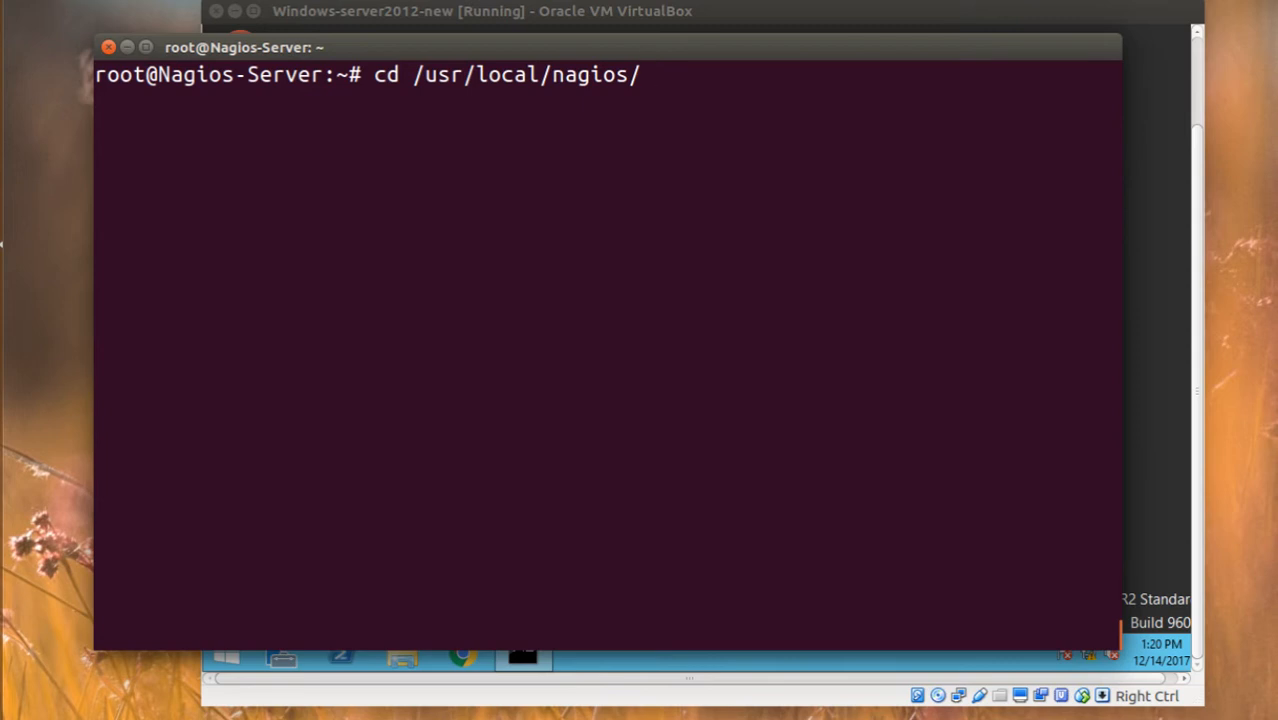
type("li")
key("Tab")
key("Return")
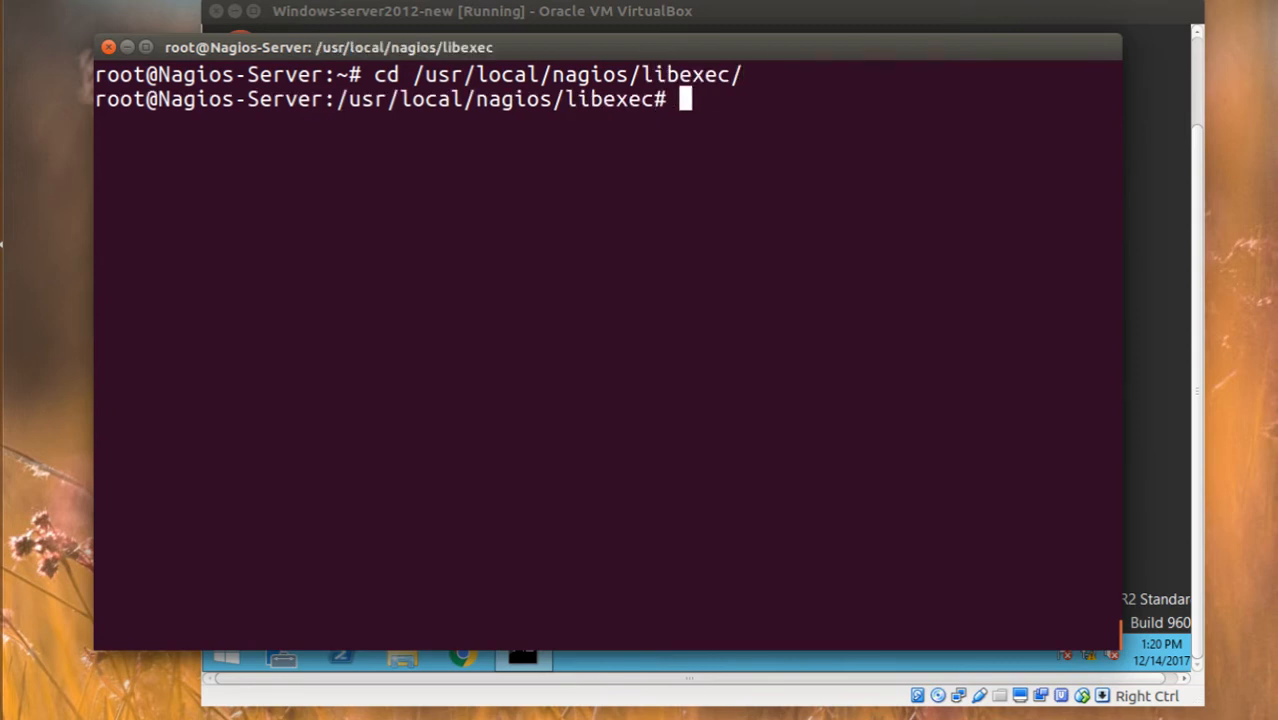
type("ls")
key("Return")
Test the NRPE connection to the Windows host by running ./check_nrpe -H 192.168.56.102
type("./")
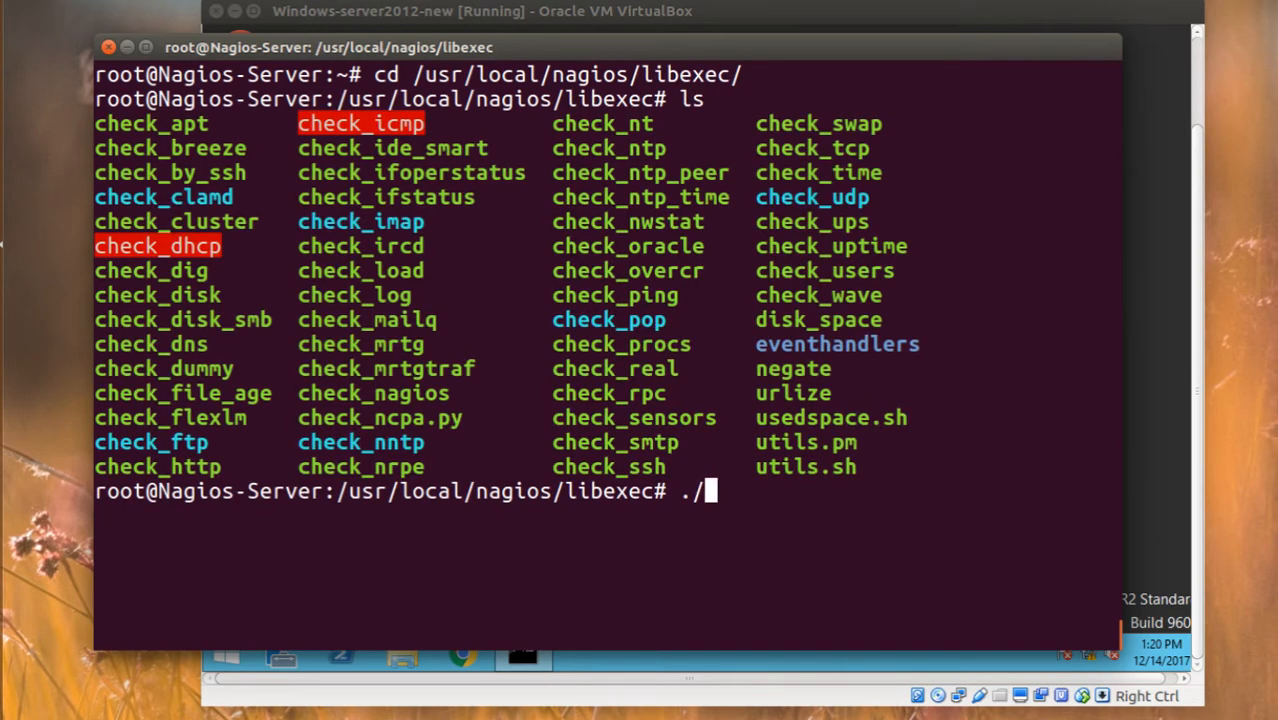
type("check_nr")
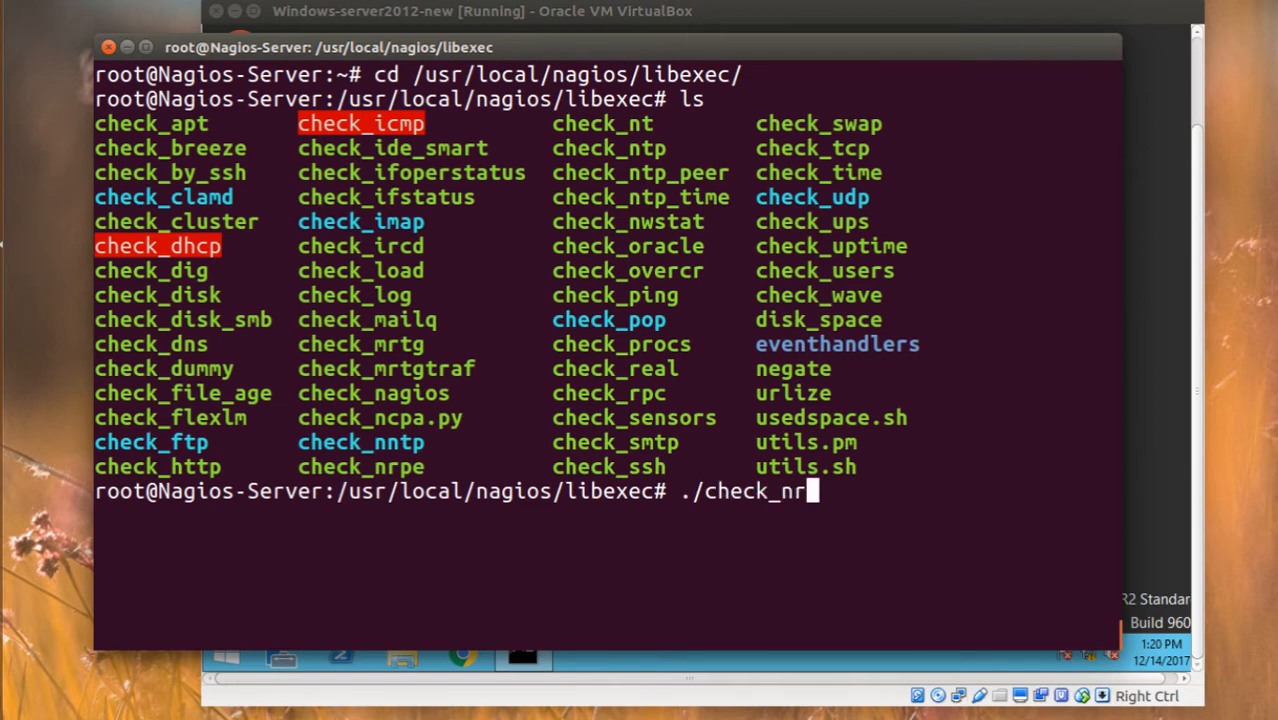
type("pe -H ")
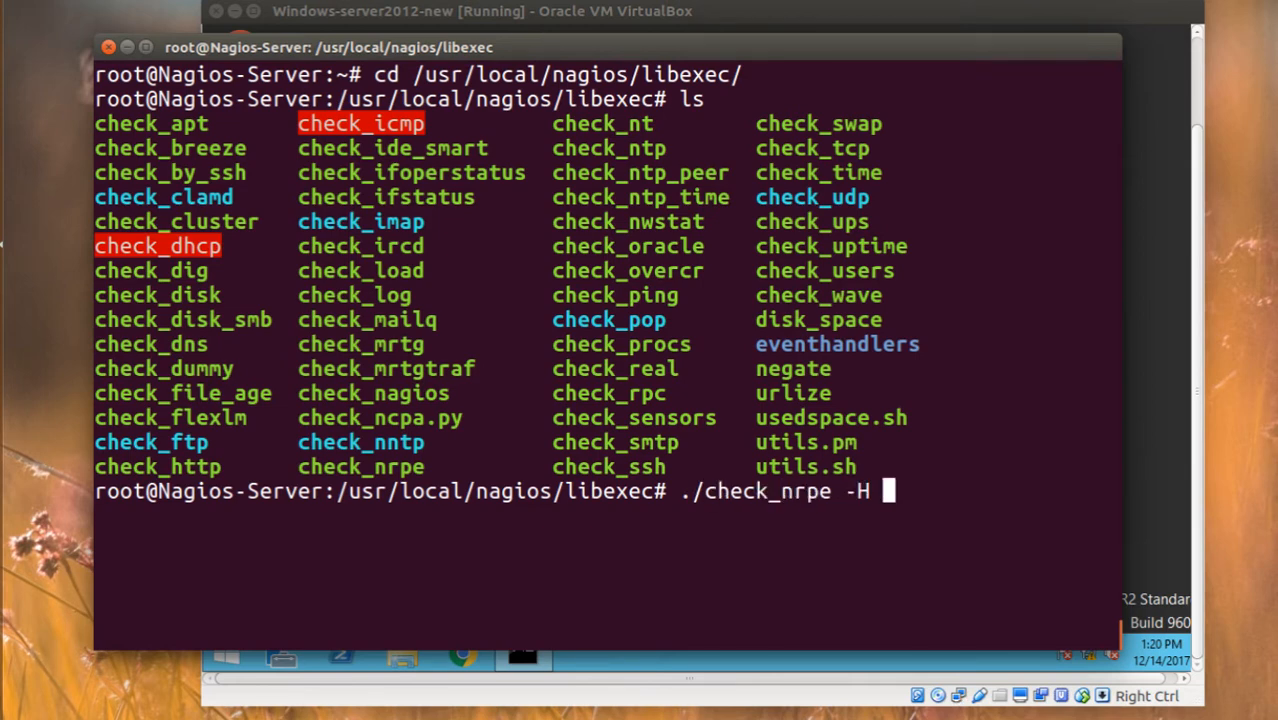
type("192.168.56.101")
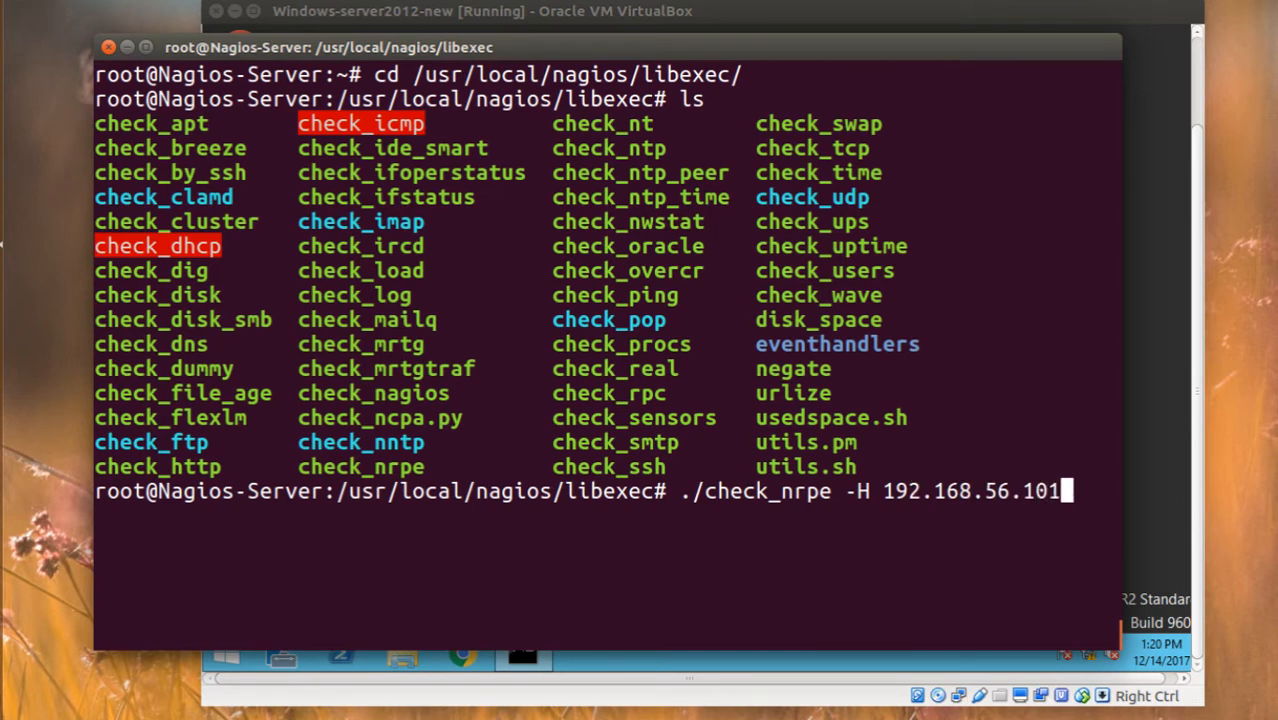
key("BackSpace")
type("2")
key("Return")
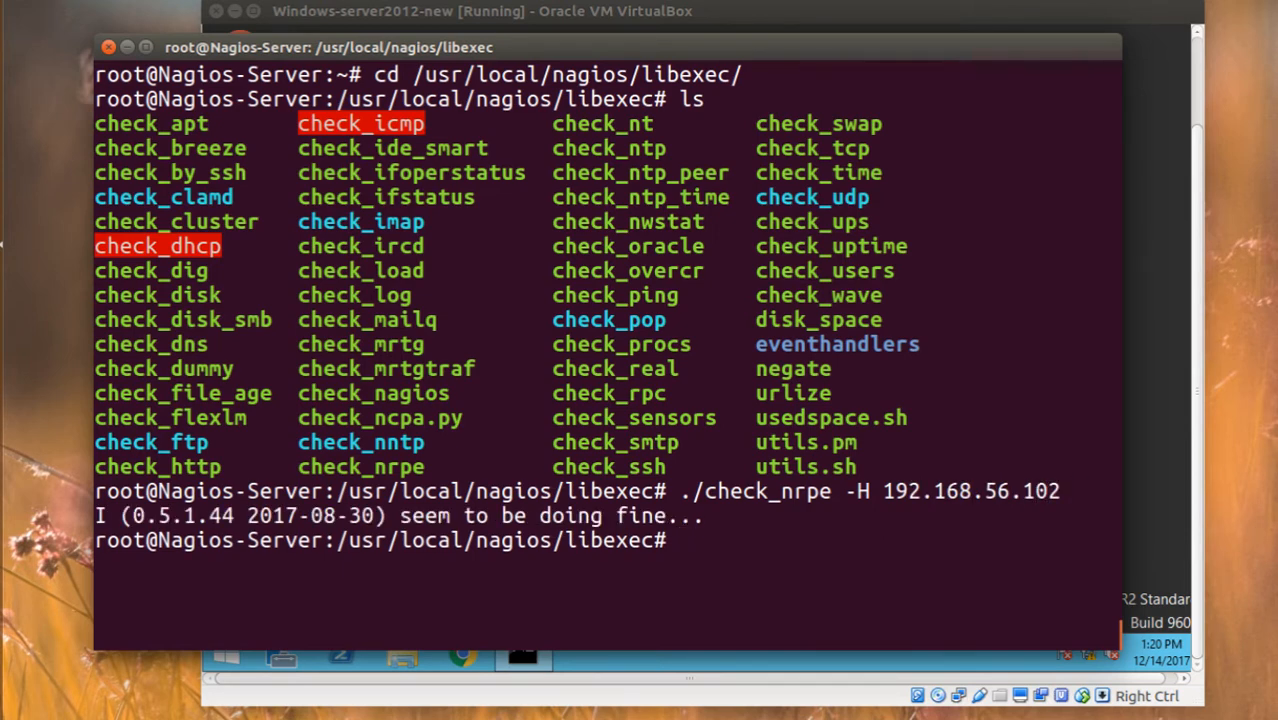
Query the Windows host's CPU load by running ./check_nrpe -H 192.168.56.102 -c check_cpu
key("Up")
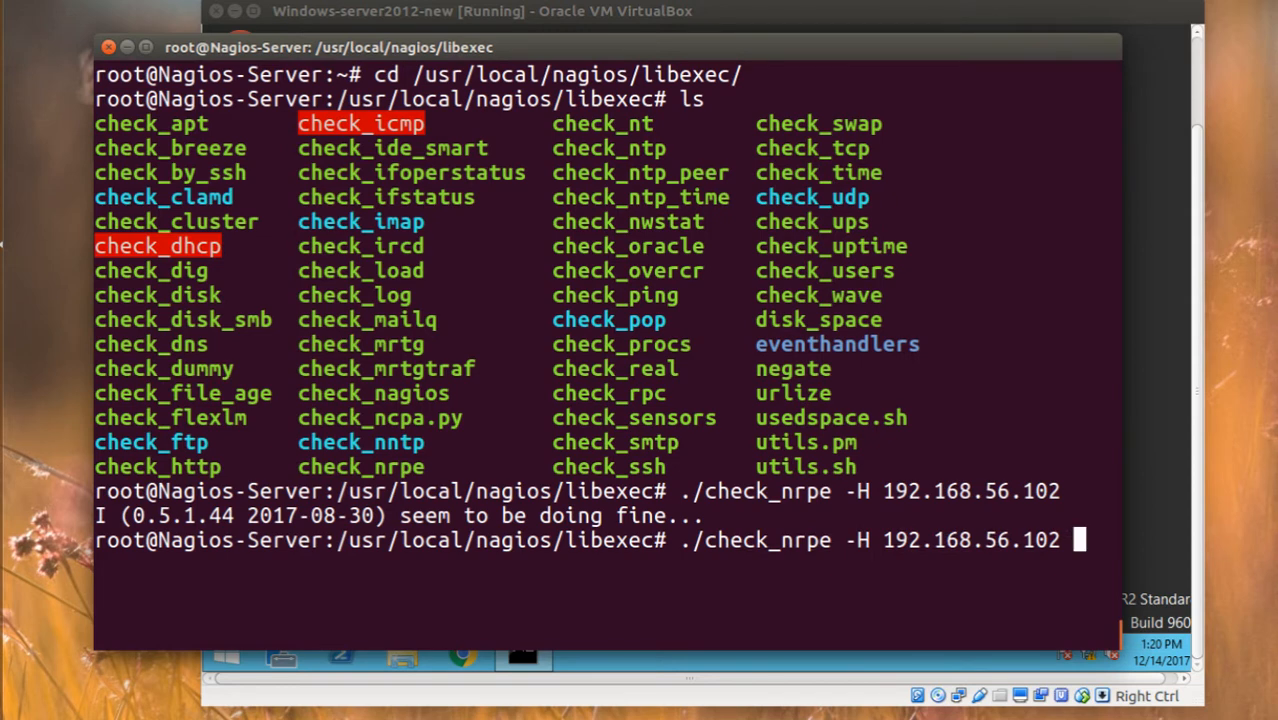
type("-c check_")
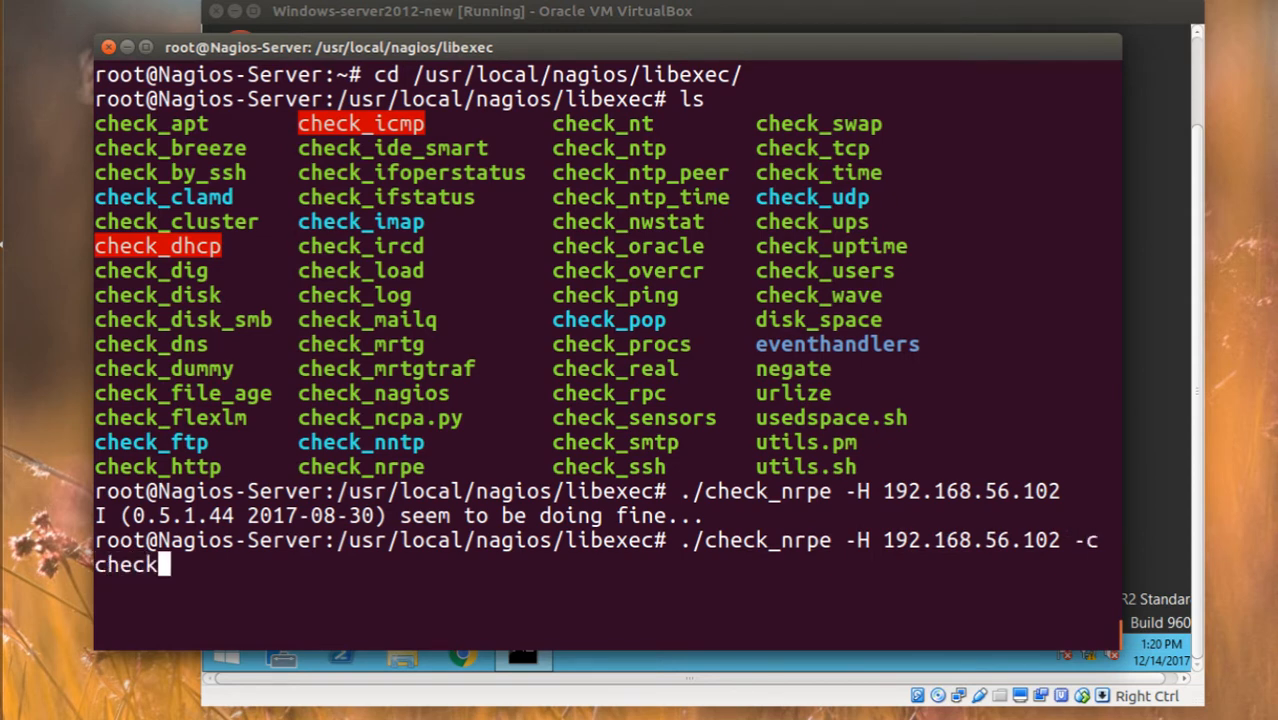
type("cpu")
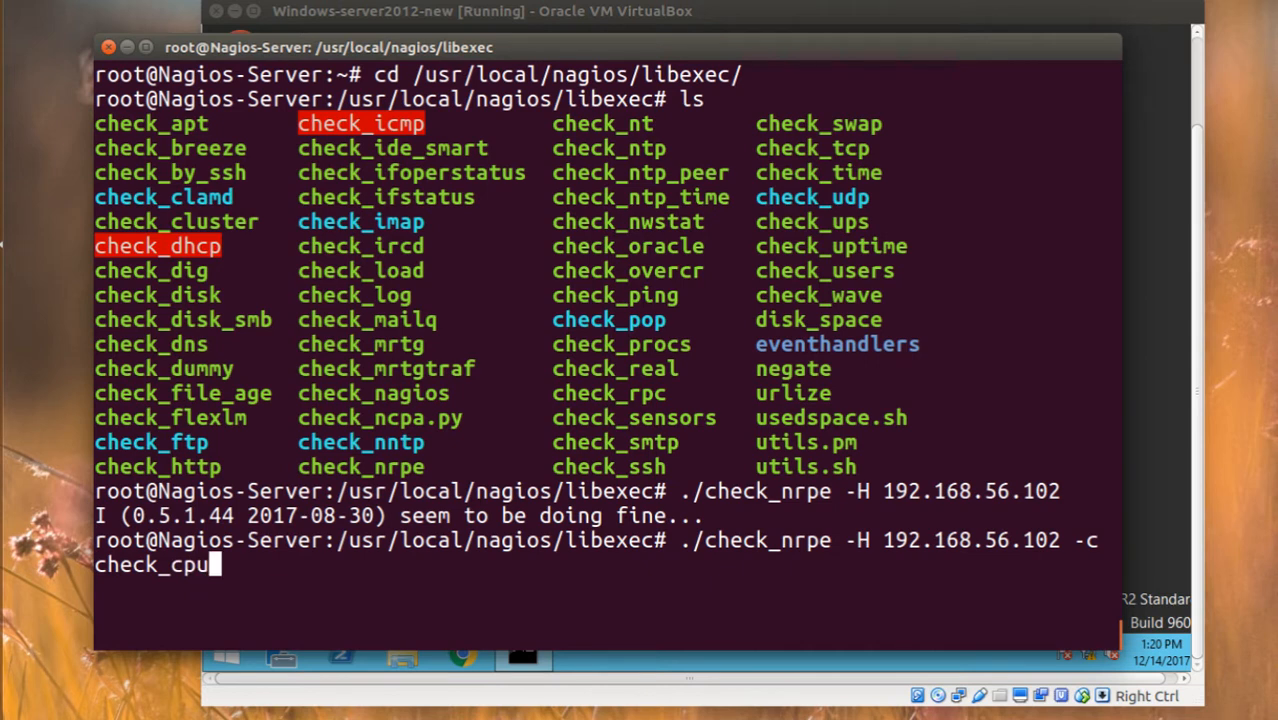
key("Return")
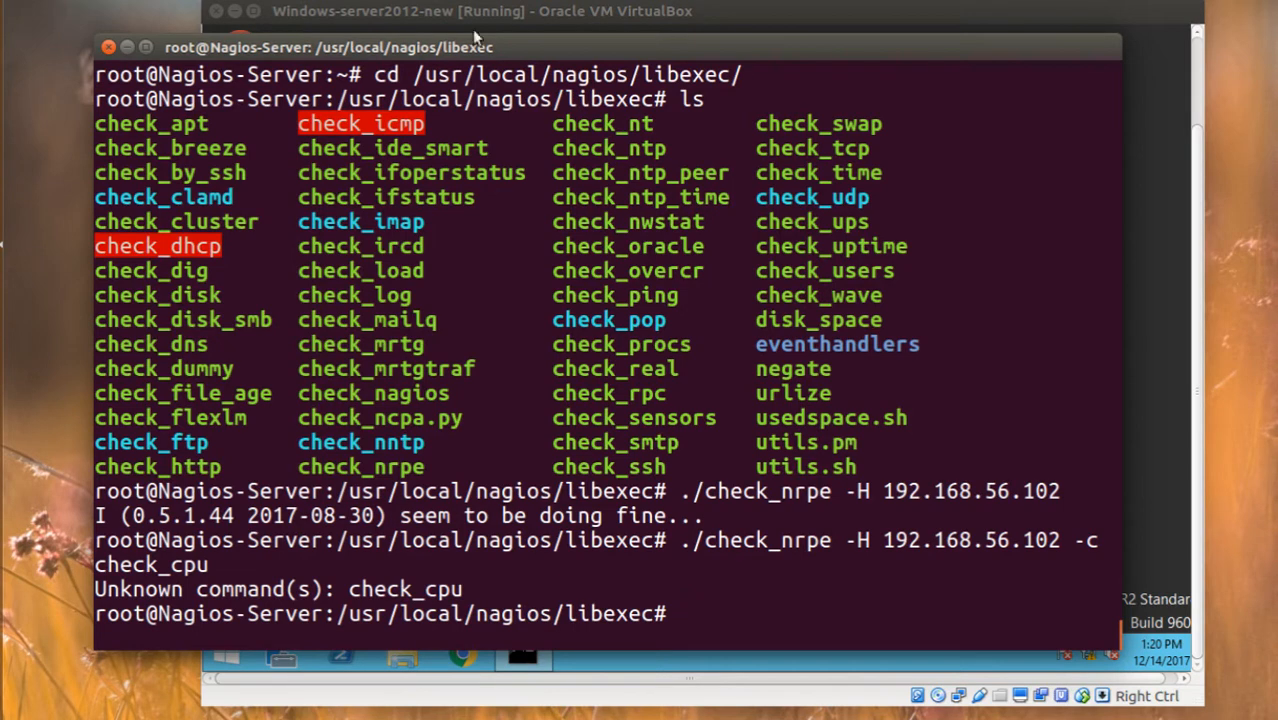
Return to the Windows server VM, activate NSClient++'s Checksystem module with nscp settings, and restart the service with nscp service --restart
left_click(490, 10)
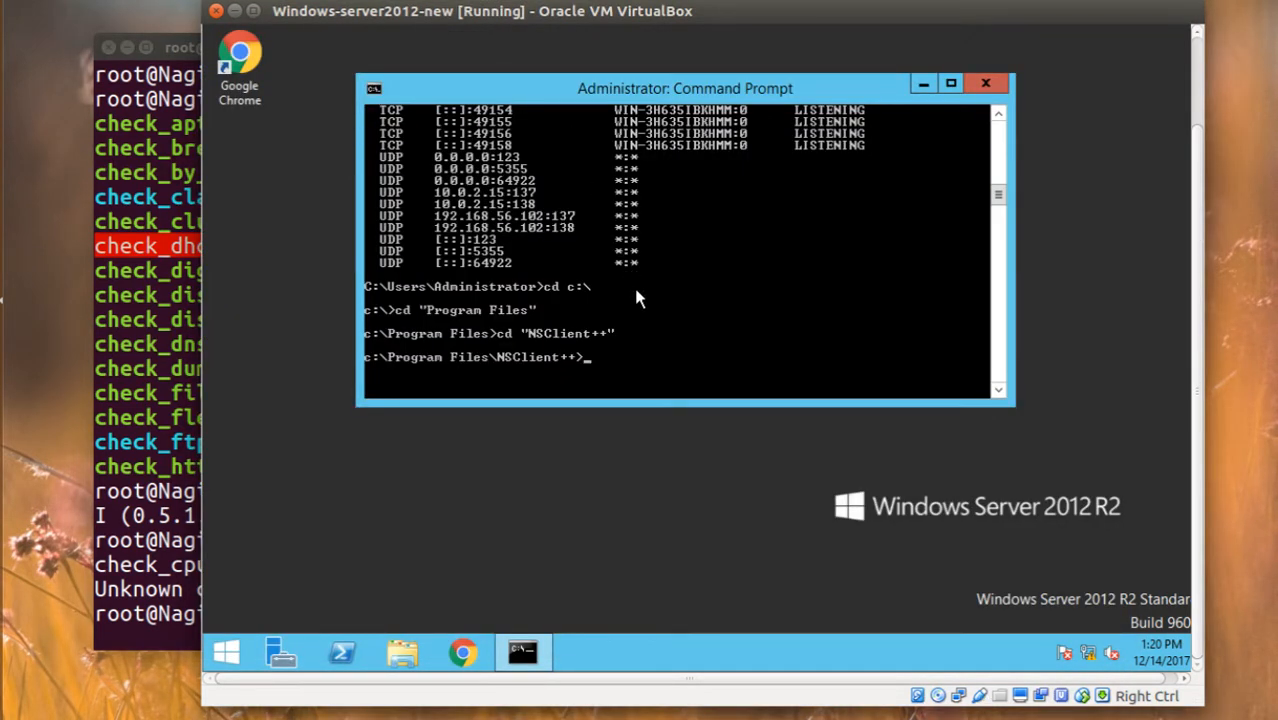
scroll(633, 284, "right", 1)
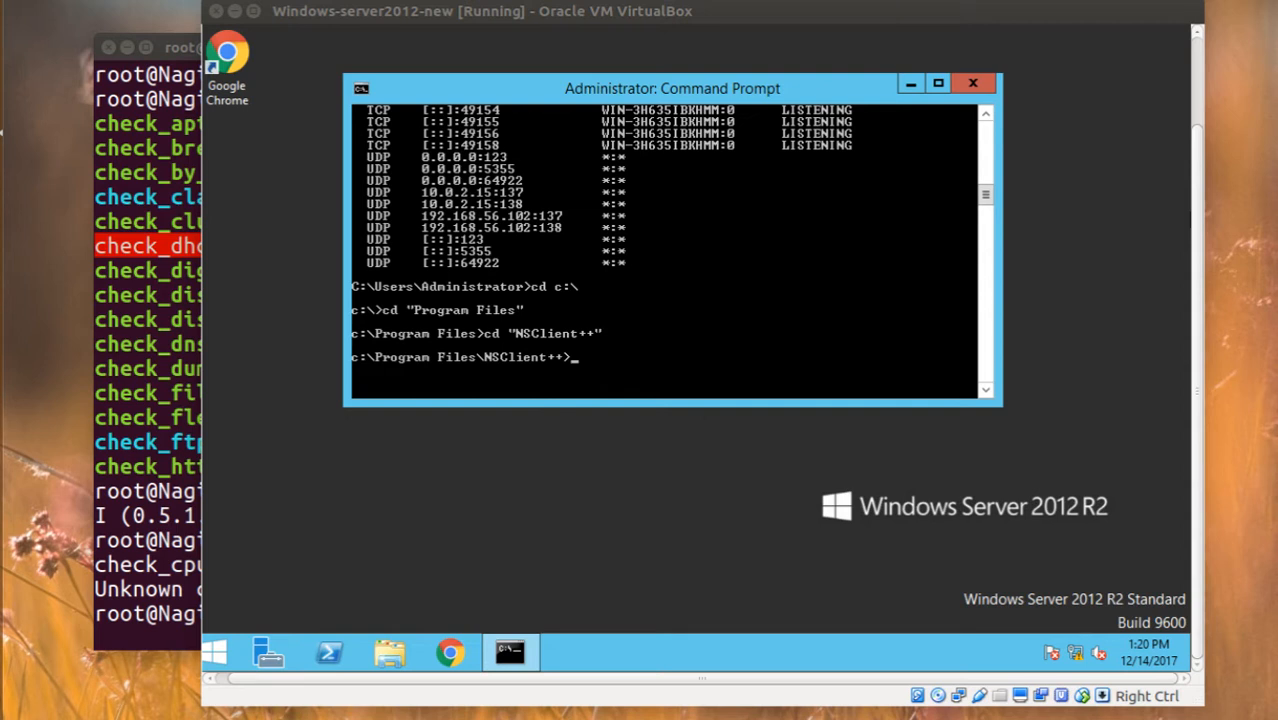
left_click(783, 297)
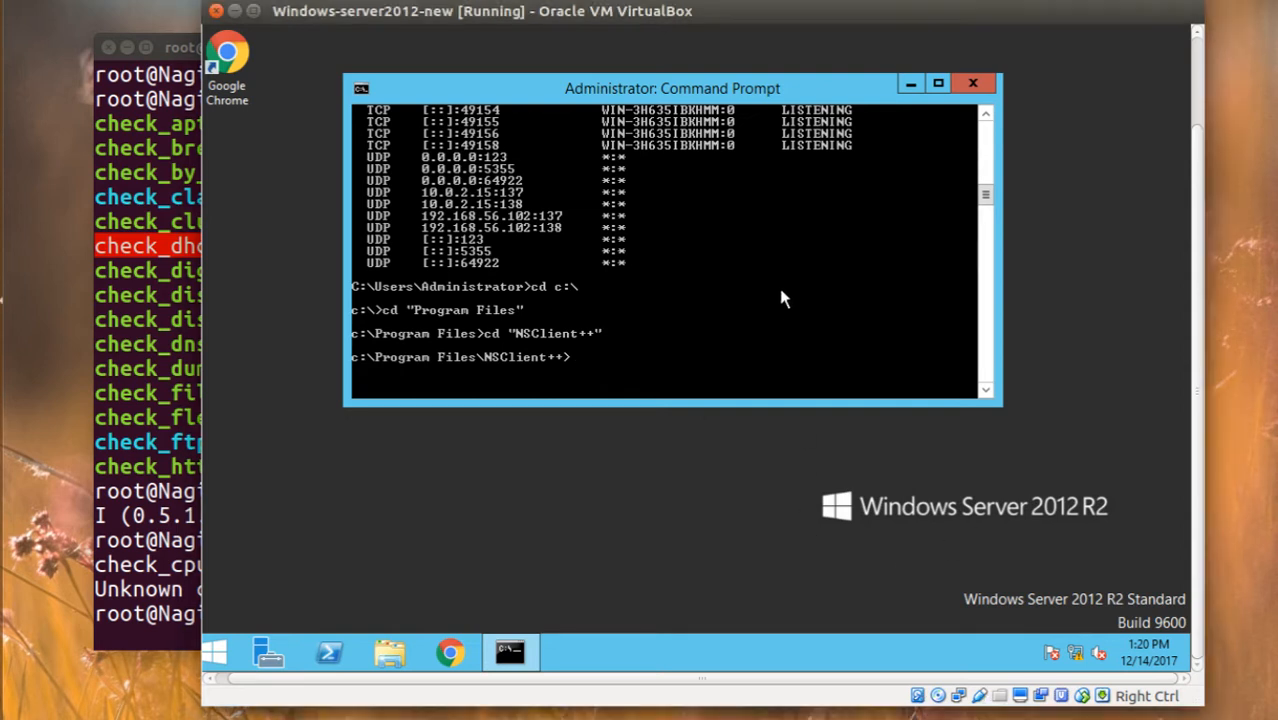
type("s")
key("BackSpace")
type("nscp setting s --activa")
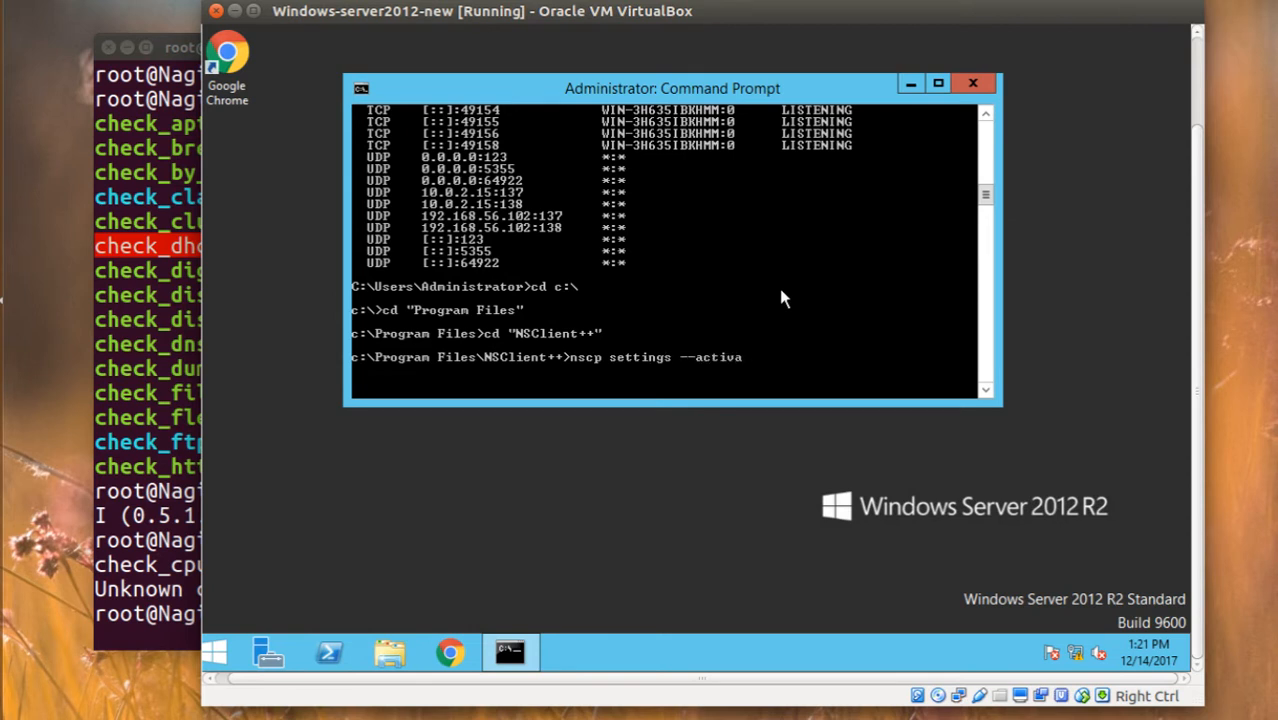
type("te-module Check")
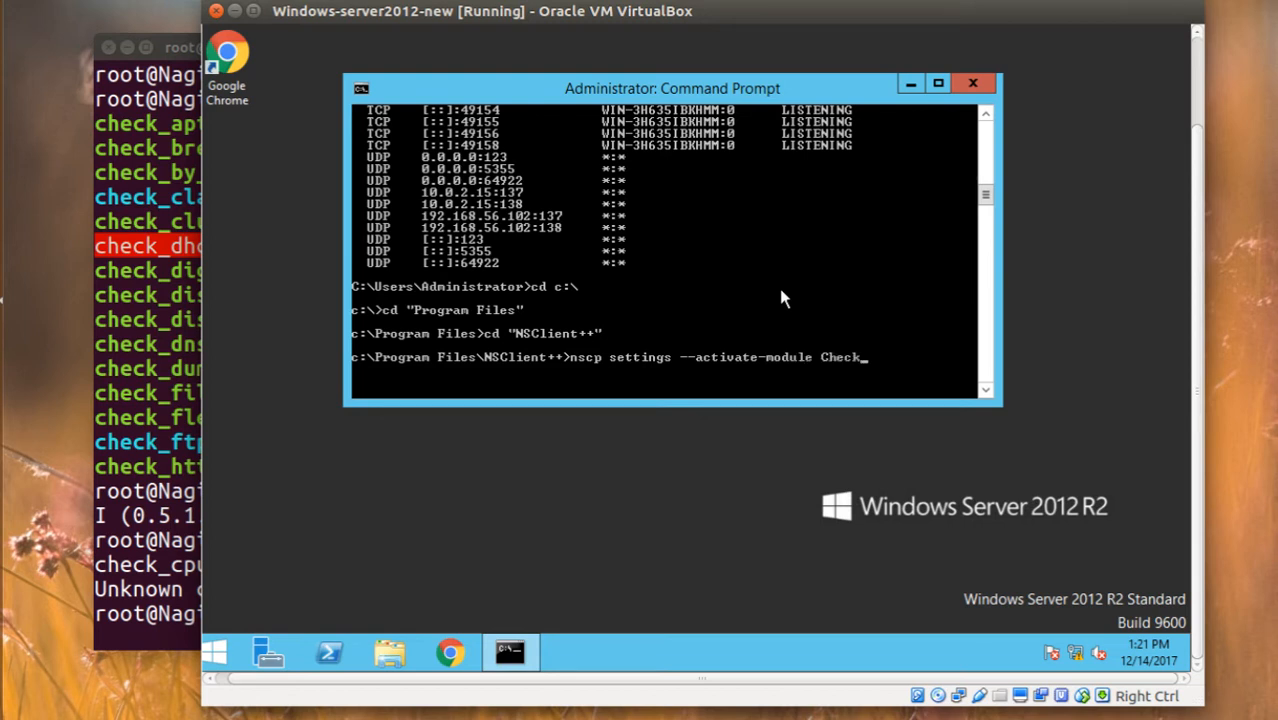
type("system")
key("Return")
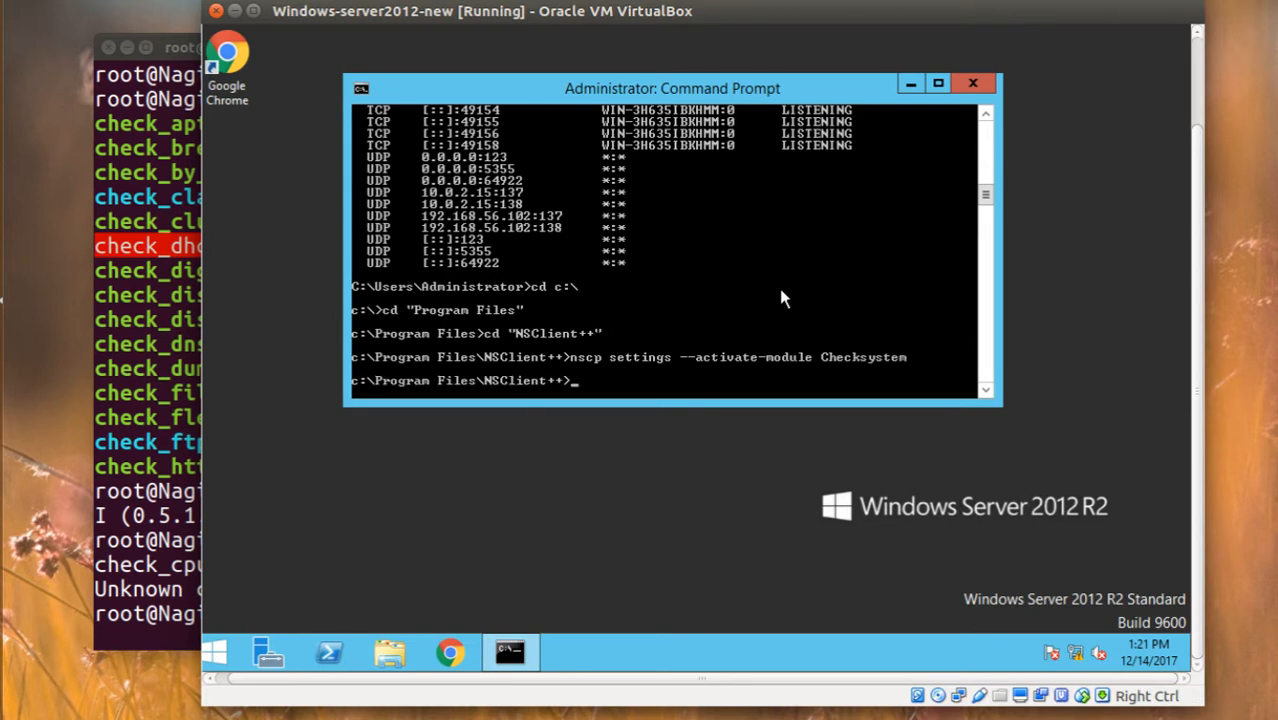
type("nscp service --restart")
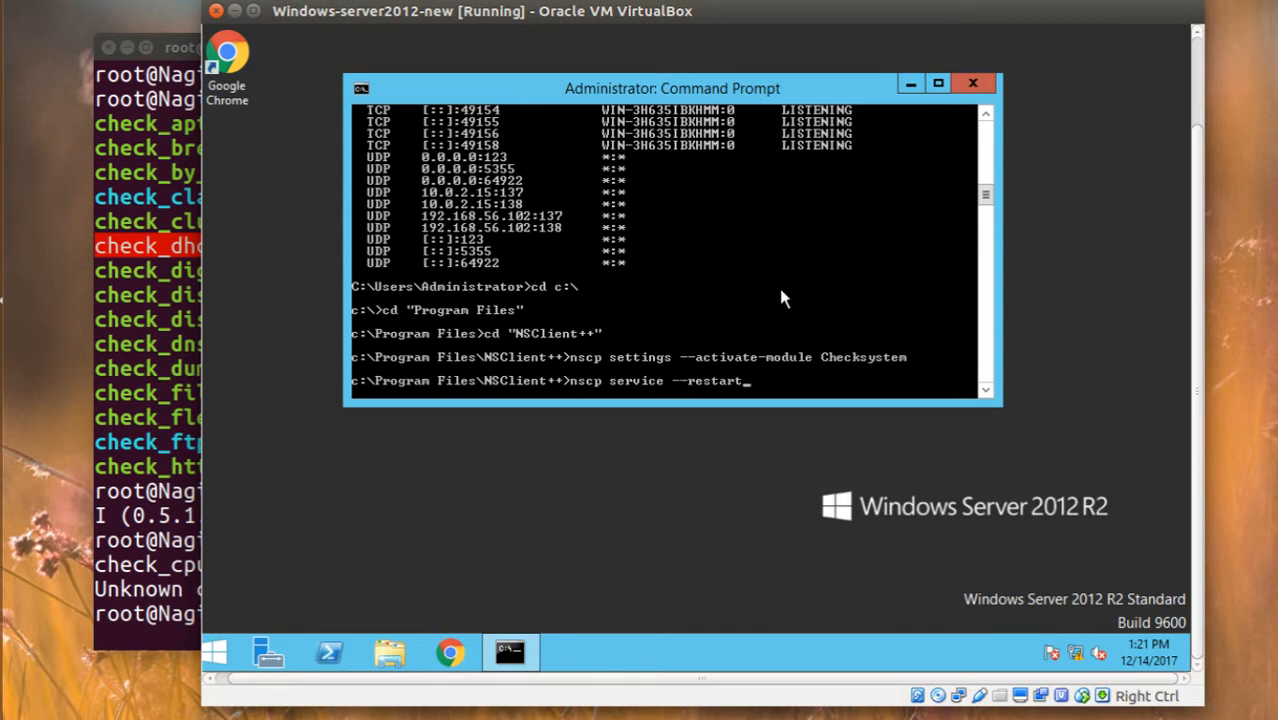
key("Return")
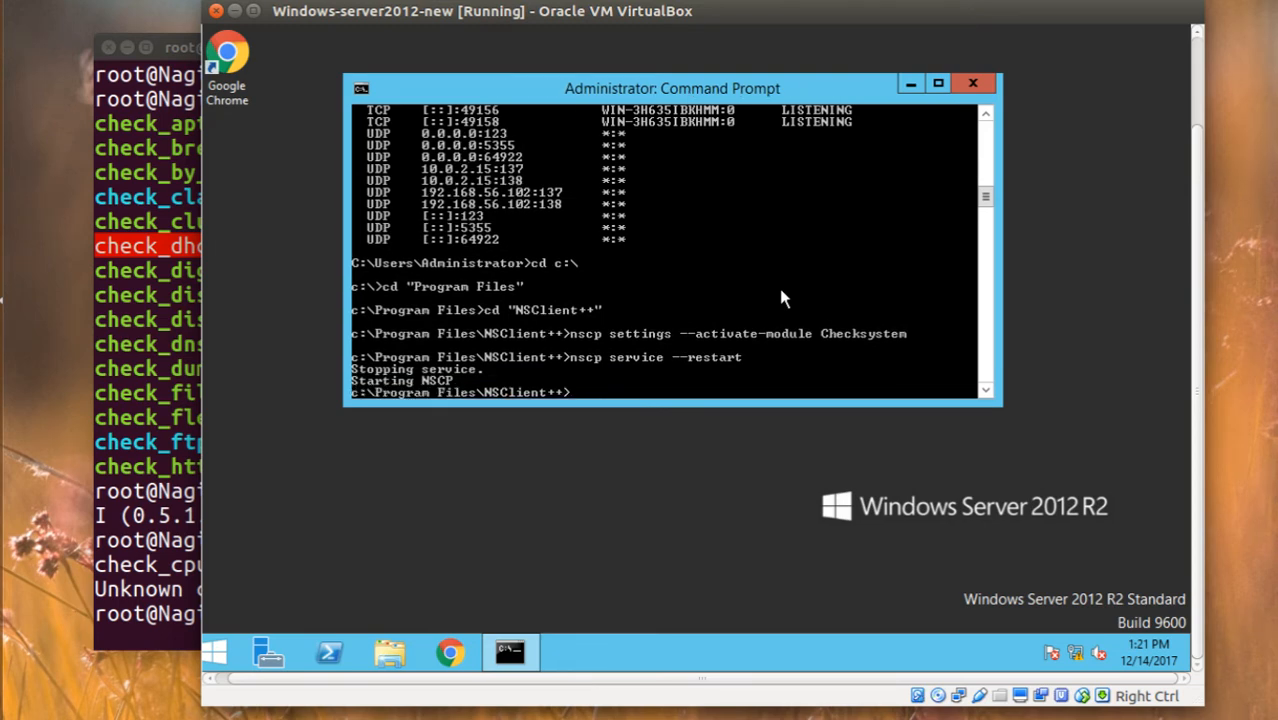
Rerun the netstat listing from the command history and check the listening ports after the service restart
key("Up")
key("Up")
key("Up")
key("Up")
key("Up")
key("Up")
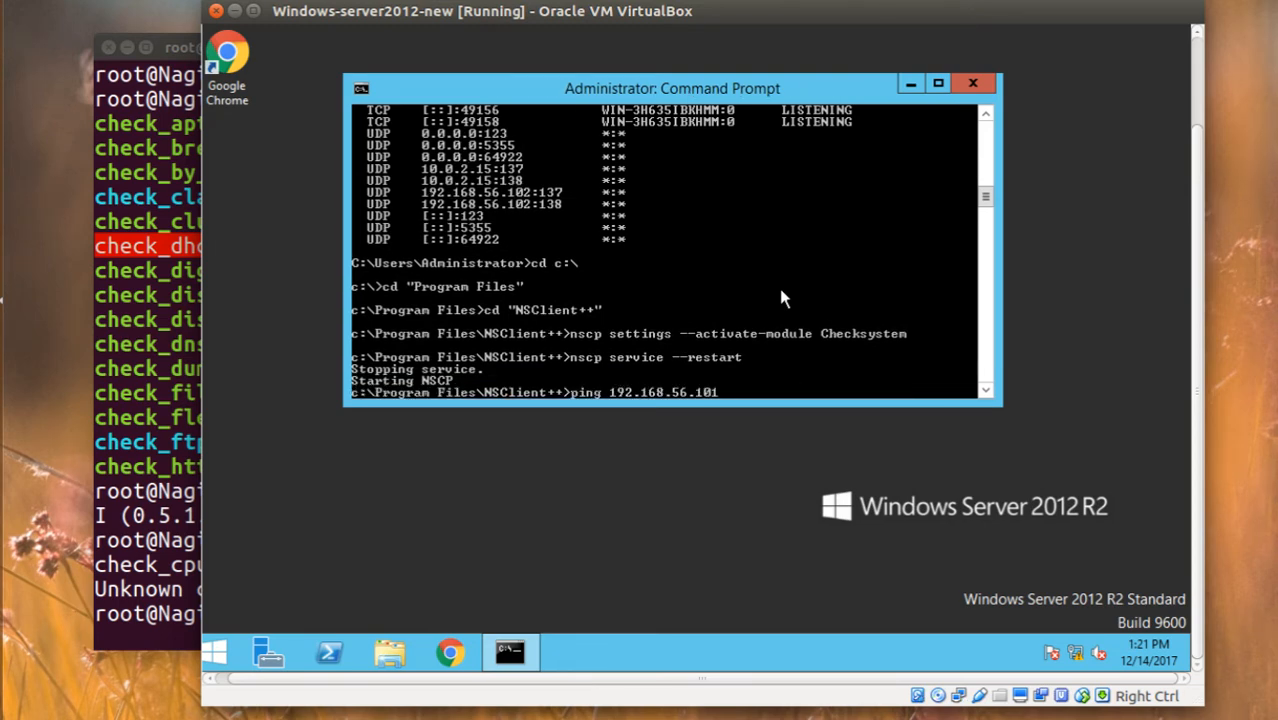
key("Return")
scroll(782, 298, "up", 5)
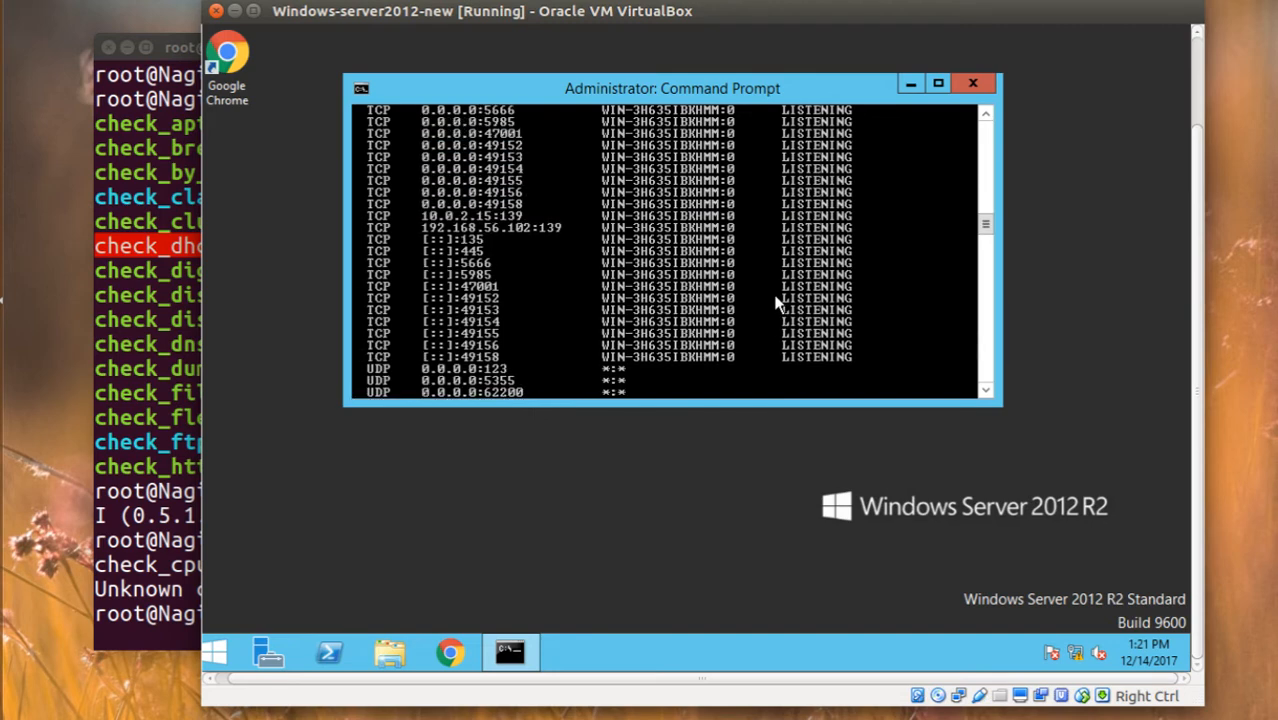
Switch back to the Nagios server terminal and rerun check_nrpe against 192.168.56.102 without a check command
left_click(125, 335)
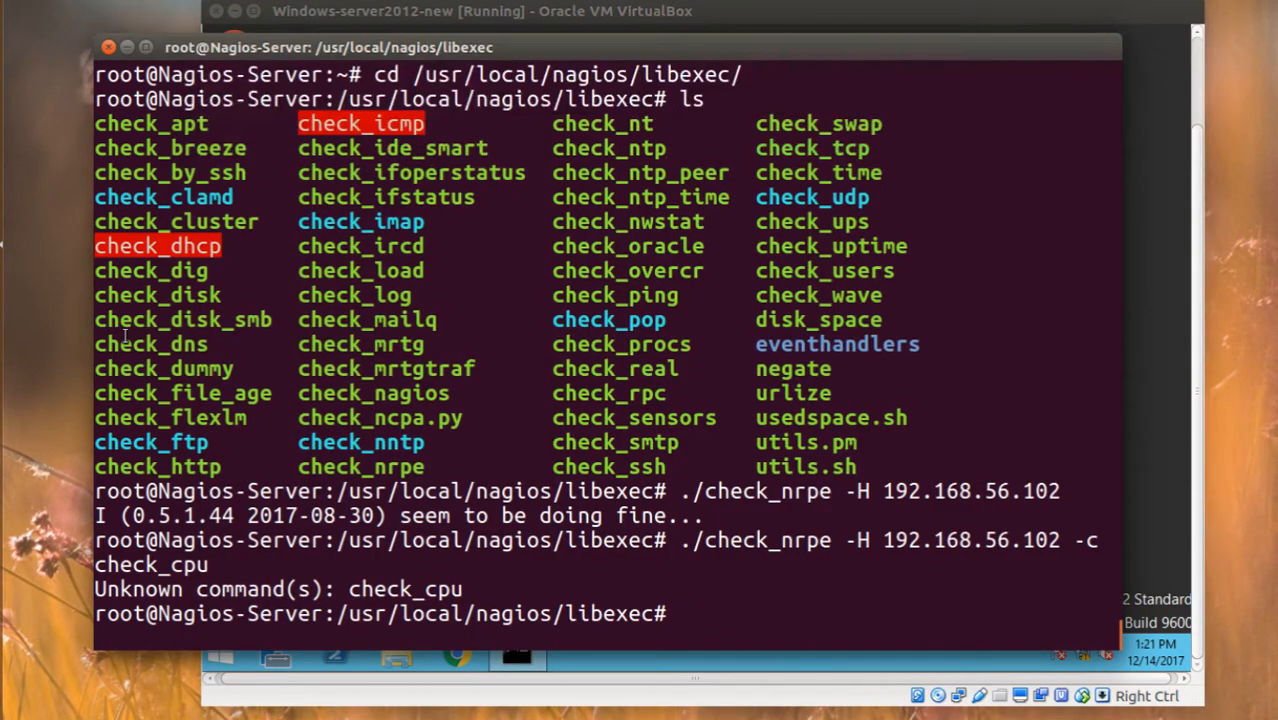
key("Up")
key("BackSpace")
key("BackSpace")
key("BackSpace")
key("BackSpace")
key("BackSpace")
key("BackSpace")
key("BackSpace")
key("BackSpace")
key("BackSpace")
key("BackSpace")
key("BackSpace")
key("BackSpace")
key("Return")
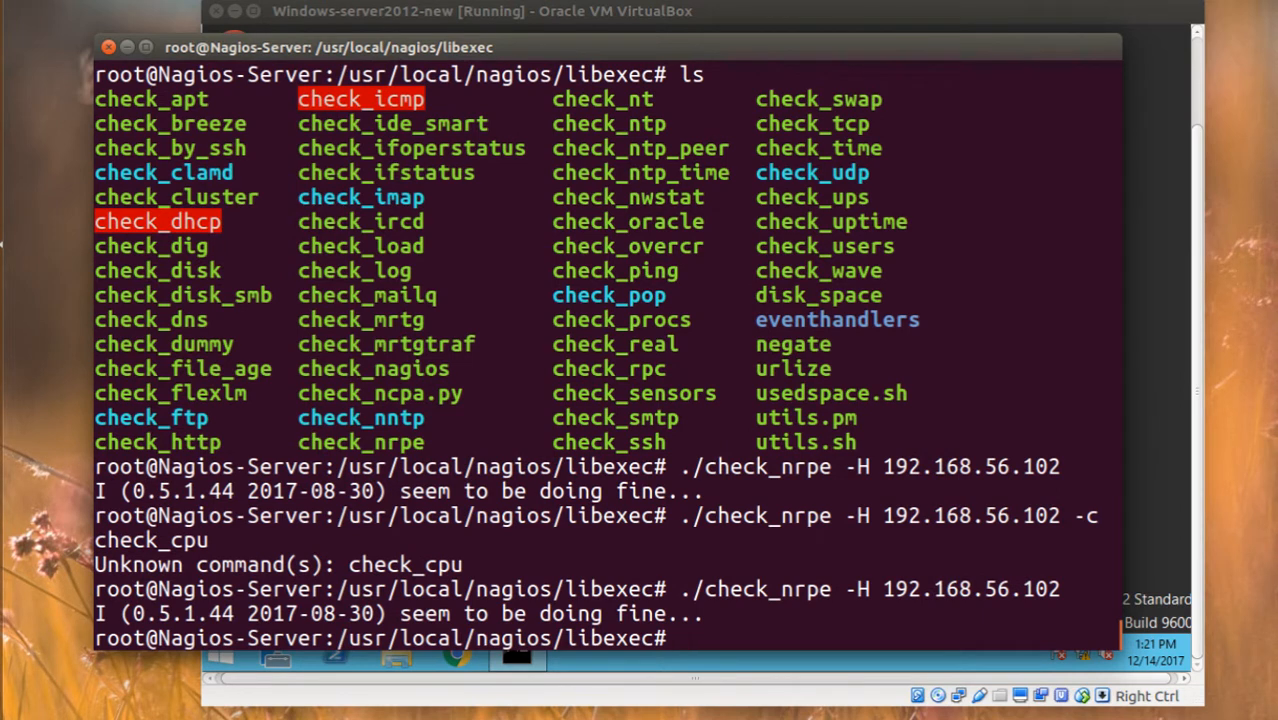
Repeat the check_cpu query against 192.168.56.102 through check_nrpe
key("Up")
key("Up")
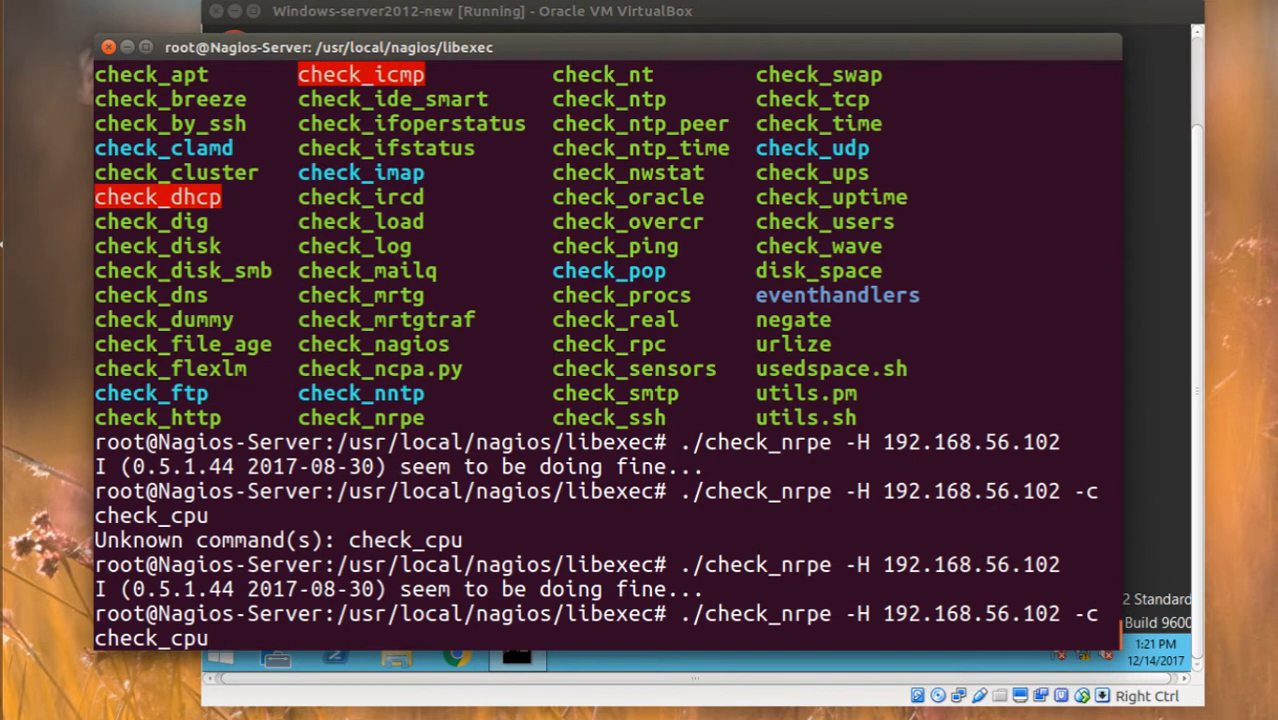
key("Return")
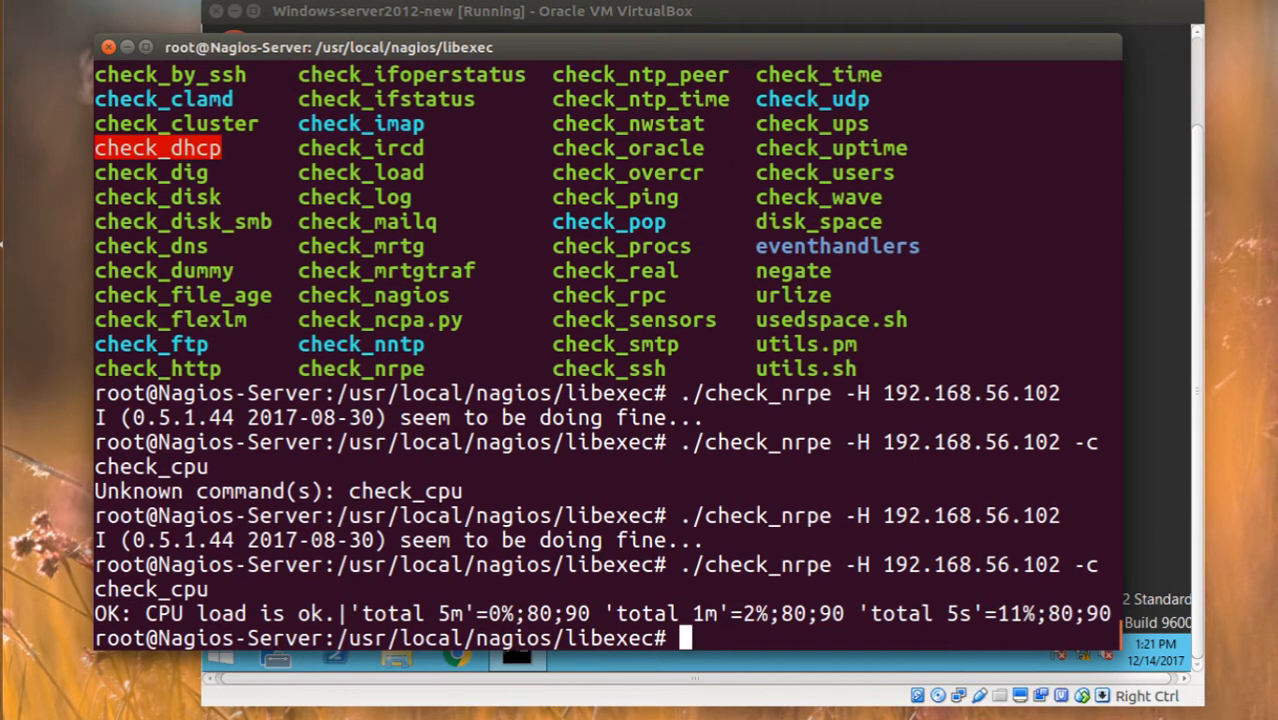
Clear the terminal, change to /usr/local/nagios/etc and list its configuration files
type("cd ..")
key("Return")
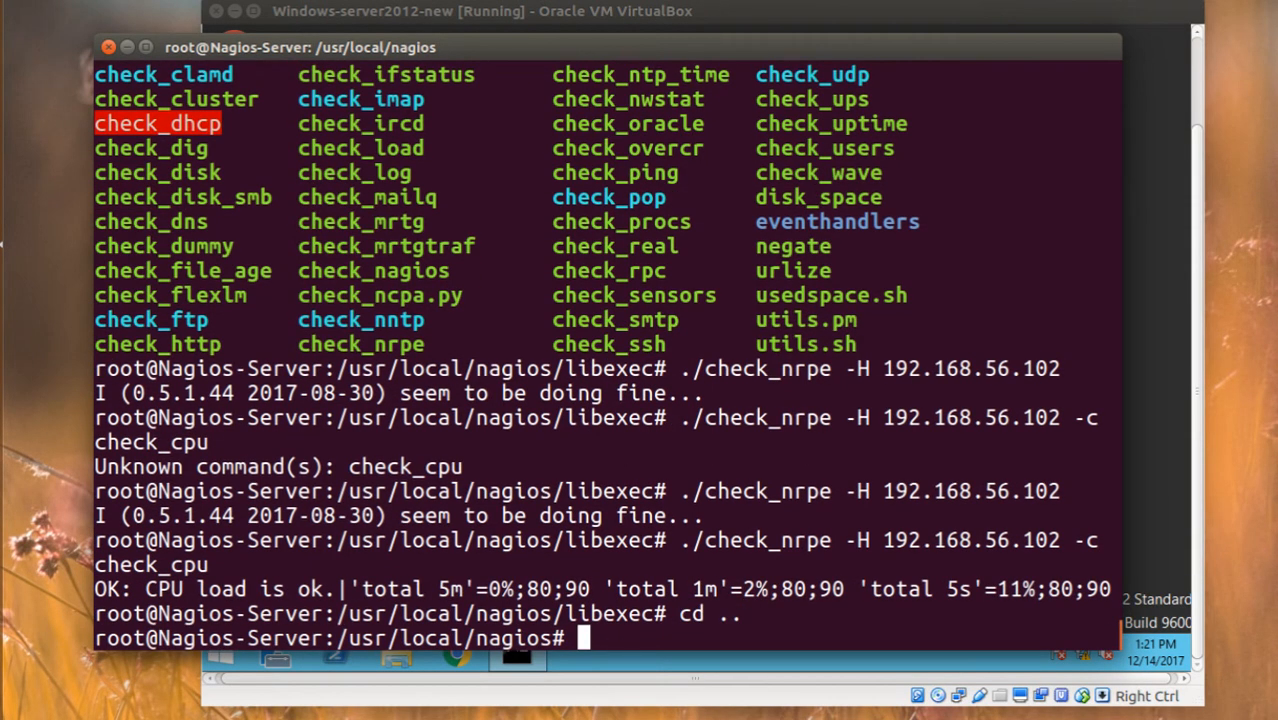
type("cd e")
key("Tab")
key("BackSpace")
key("BackSpace")
key("BackSpace")
key("BackSpace")
key("BackSpace")
key("BackSpace")
key("BackSpace")
key("ctrl+l")
type("cd etc/")
key("Return")
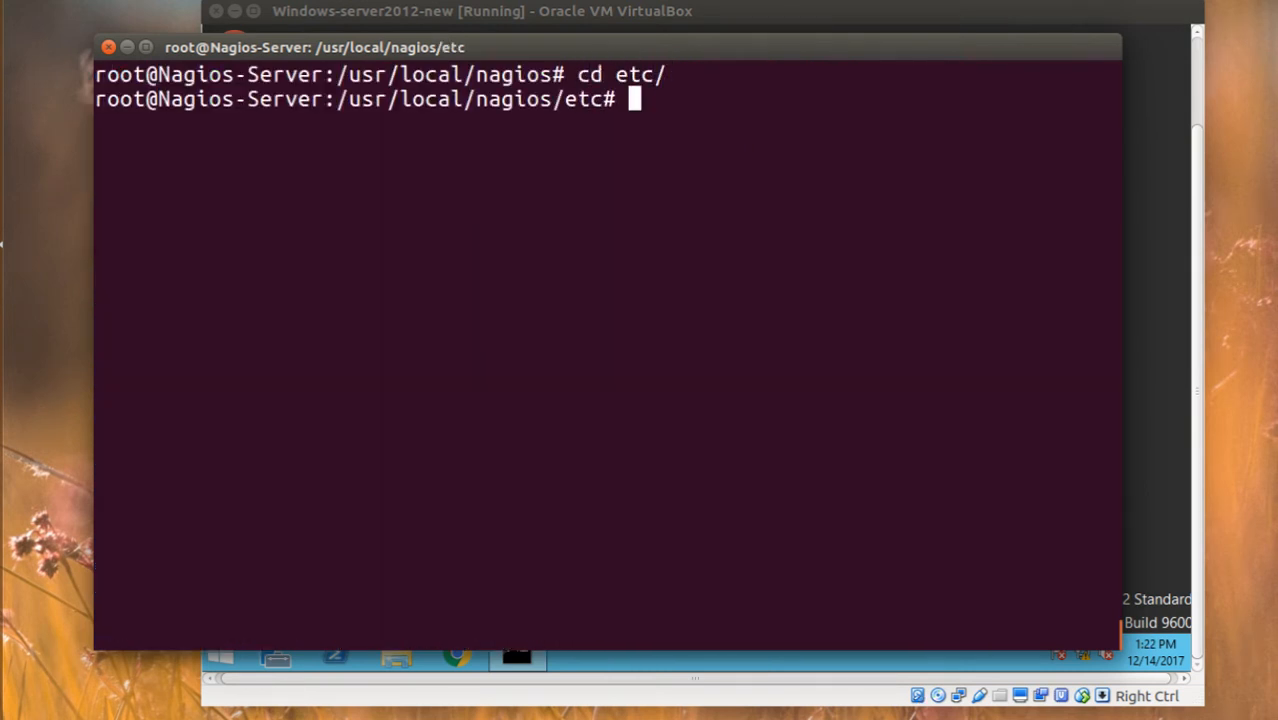
type("ls")
key("Return")
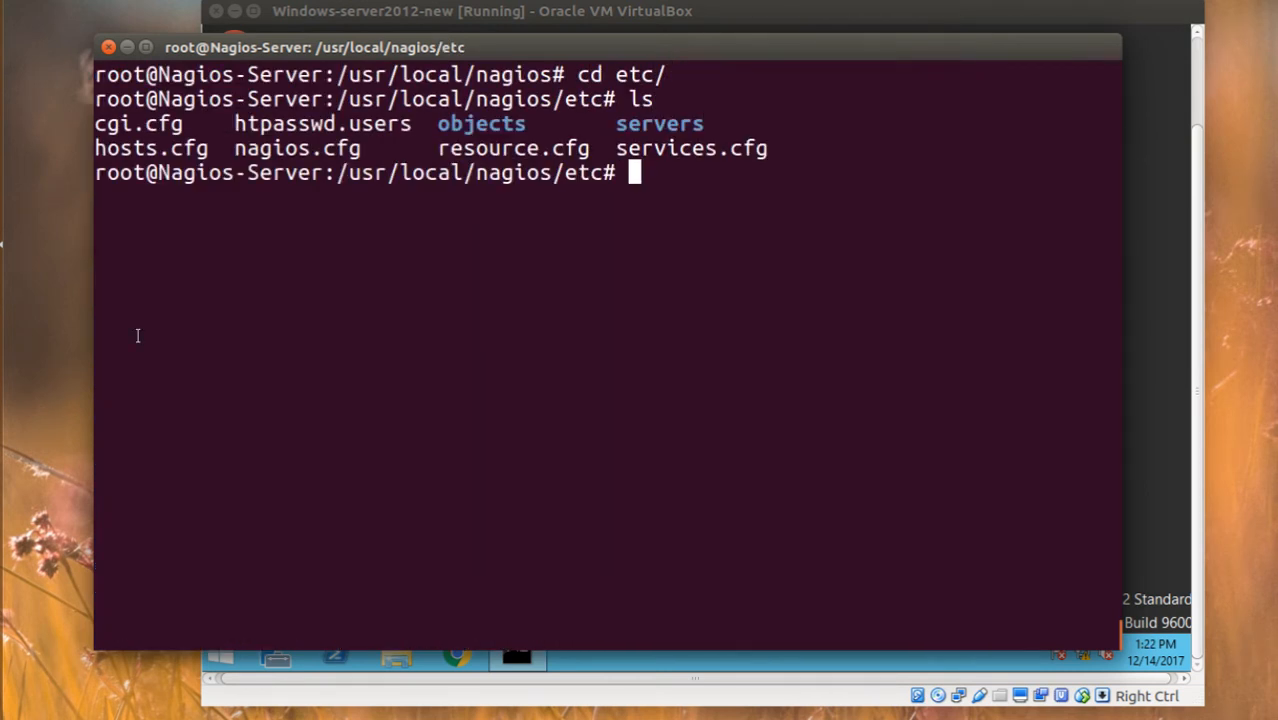
Open hosts.cfg from /usr/local/nagios/etc in nano
double_click(690, 148)
double_click(111, 149)
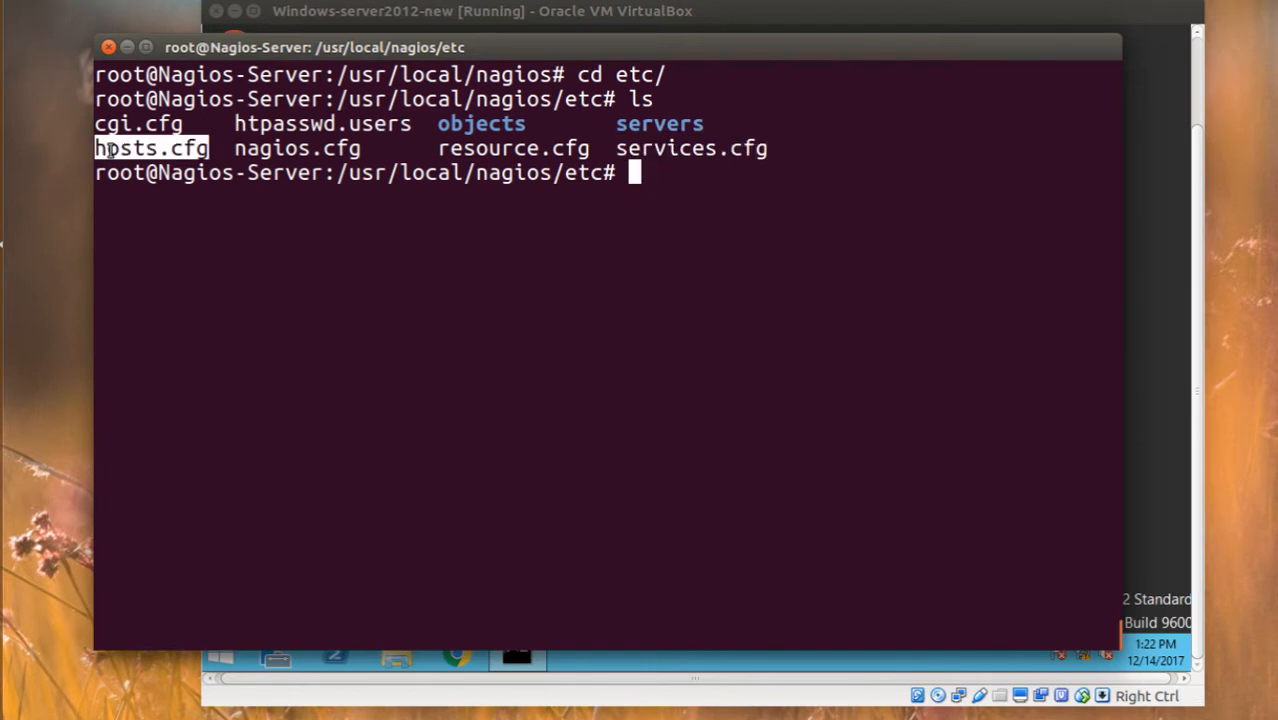
left_click(343, 332)
type("nano hosts.cfg")
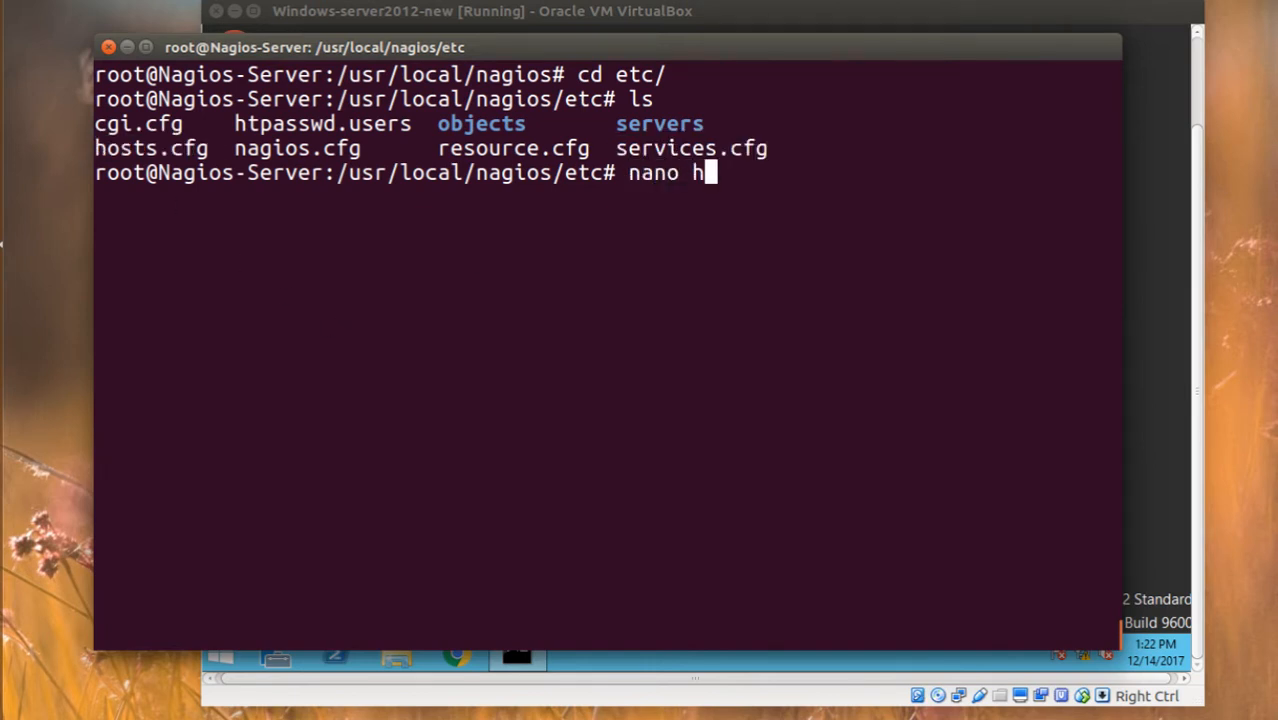
key("Return")
Add the comment "# Windows server 2012" in the empty area at the end of hosts.cfg
key("Page_Down")
key("Page_Down")
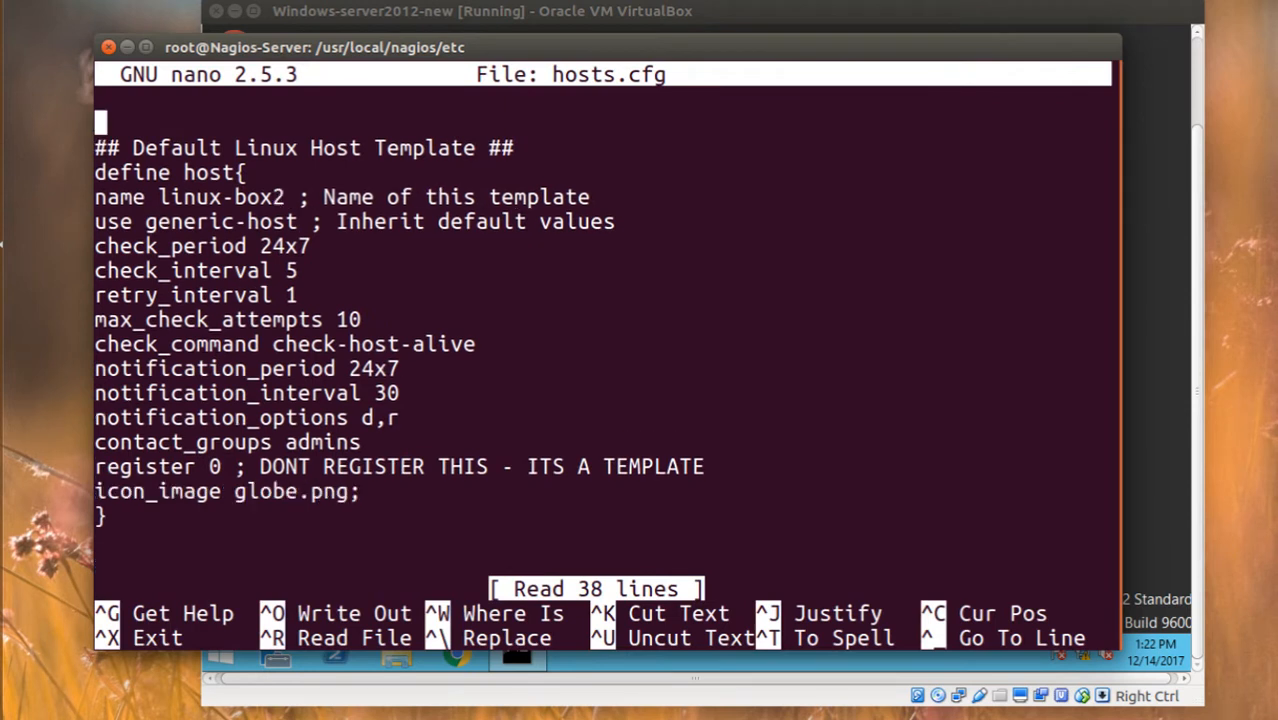
key("Up")
key("Up")
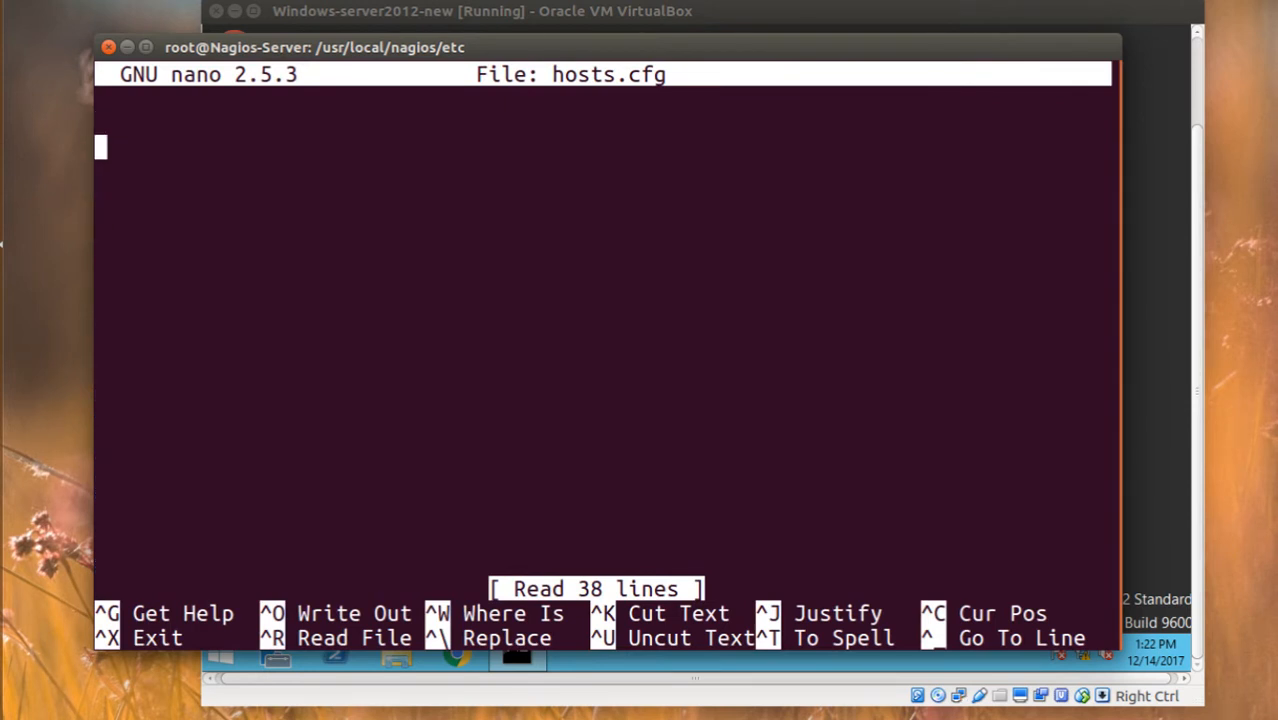
type("# Window")
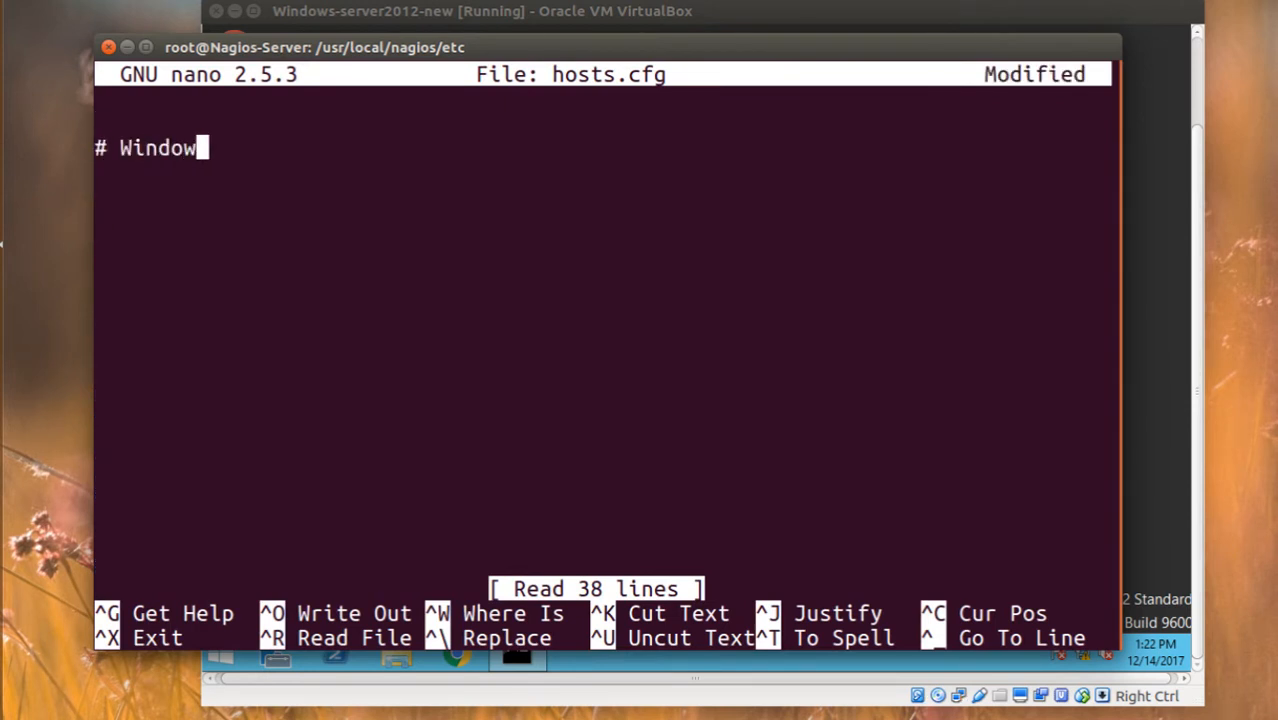
type("s server 2012")
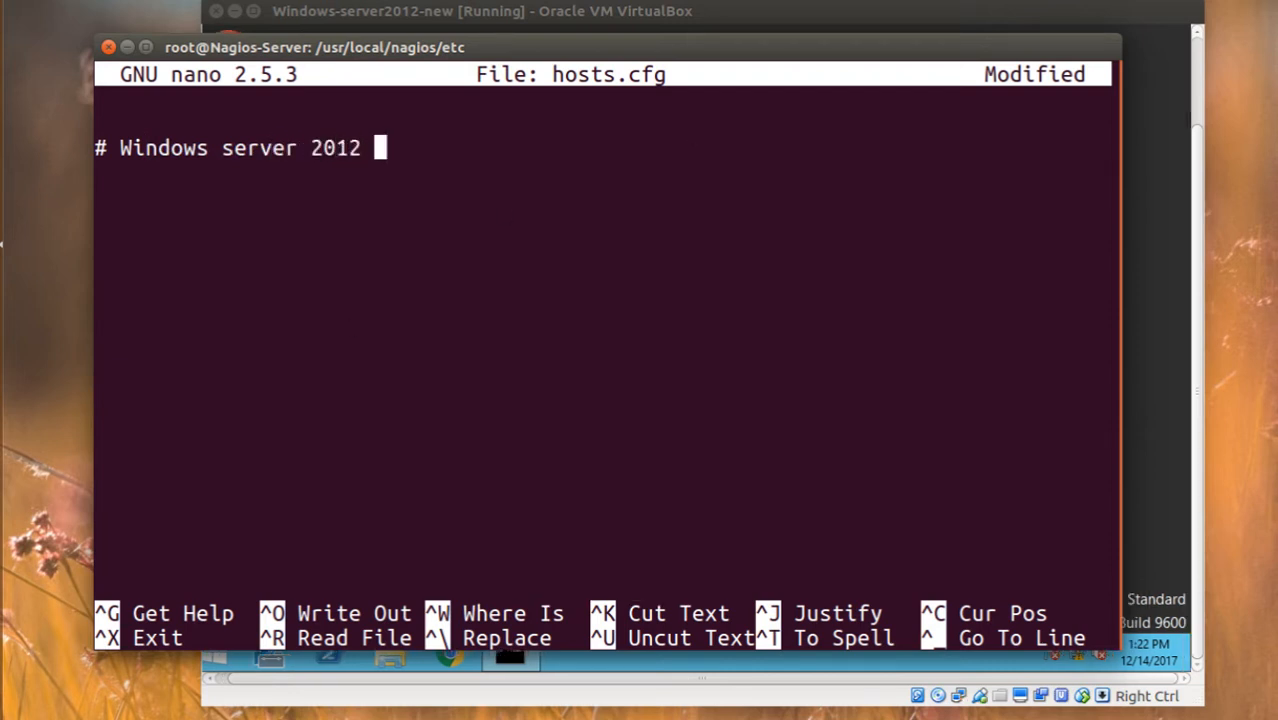
Add a host definition for Windows-server2012R2 with template linux-box, alias CentOS 6, address 192.168.56.102 and icon globe.png, and save hosts.cfg
left_click(2, 298)
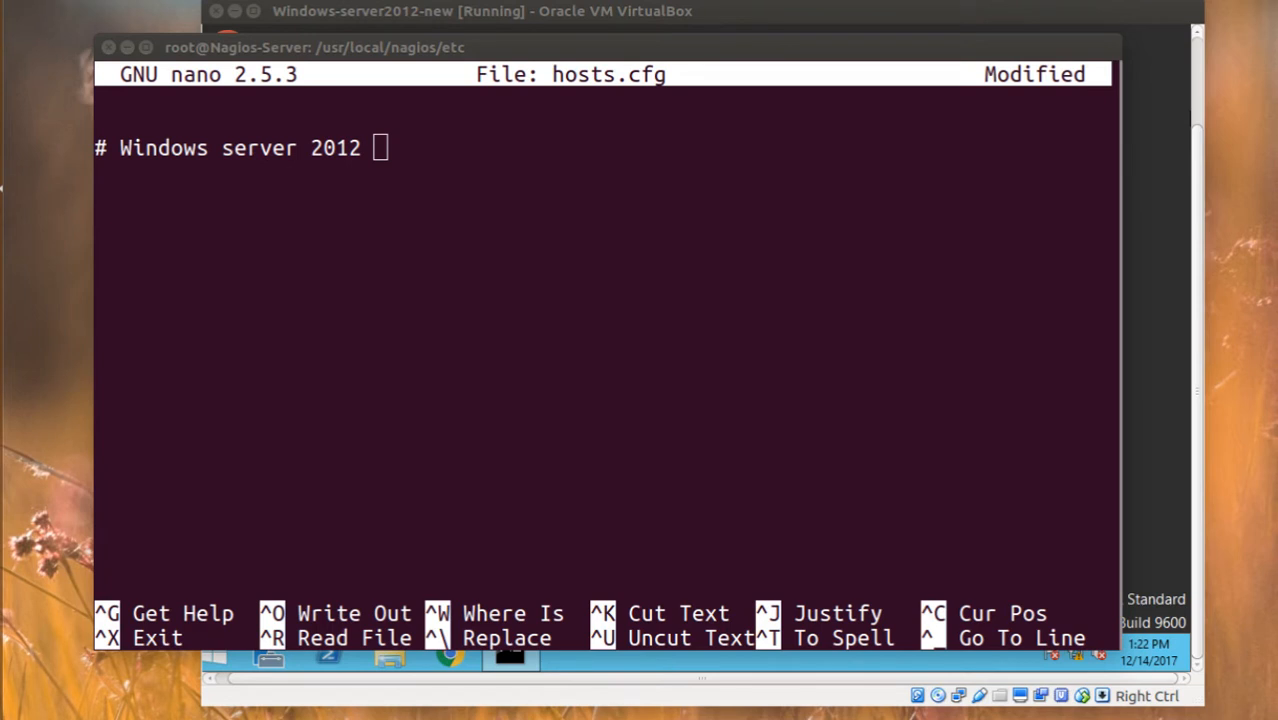
key("alt+Tab")
key("Return")
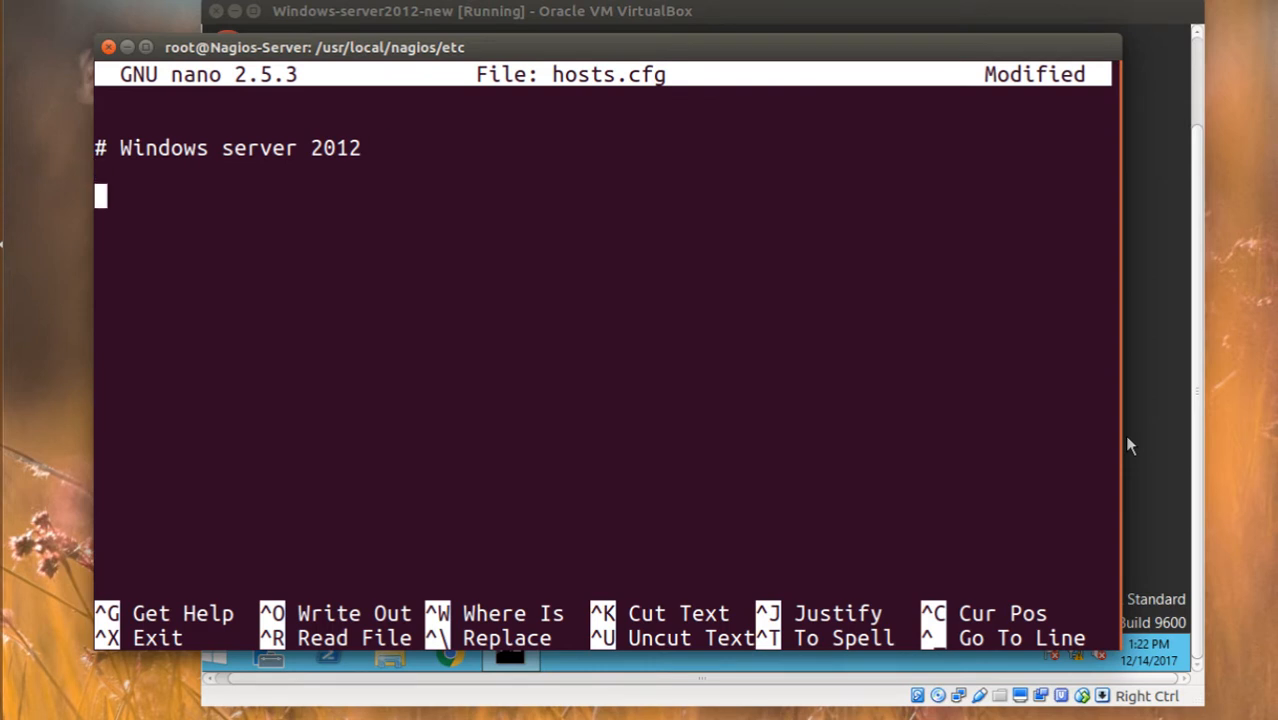
type("define host{ use linux-box ; Inherit default values from a template host_name Windows-server2012R2 ; The name we're giving to this server alias CentOS 6 ; A longer name for the server address 192.168.56.102 ; IP address of Remote Linux host icon_image globe.png; }")
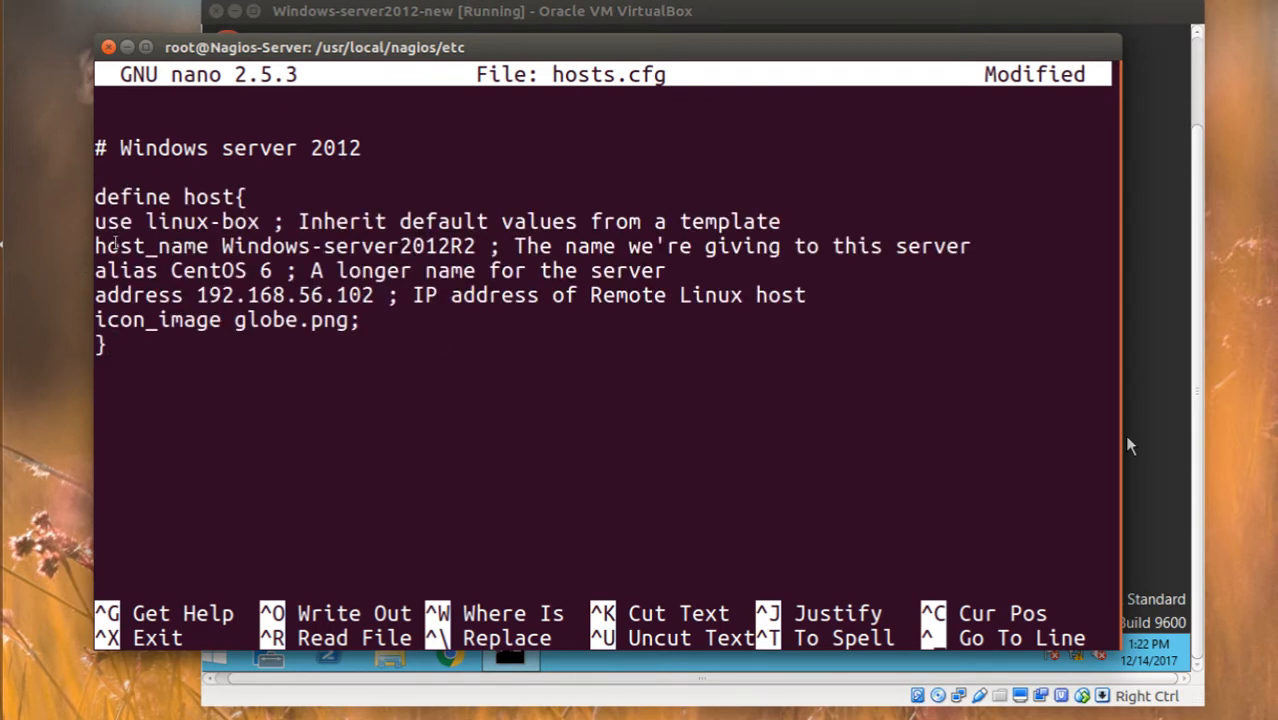
left_click_drag(222, 246, 472, 246)
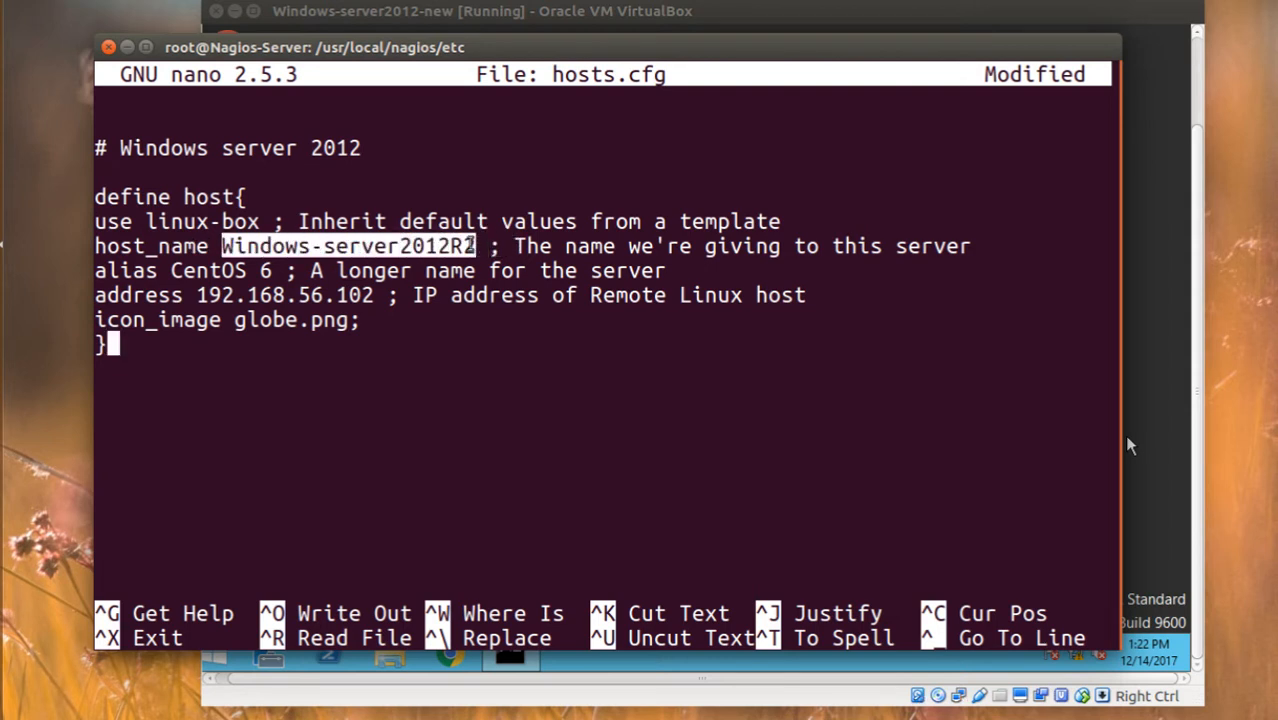
left_click_drag(198, 295, 374, 295)
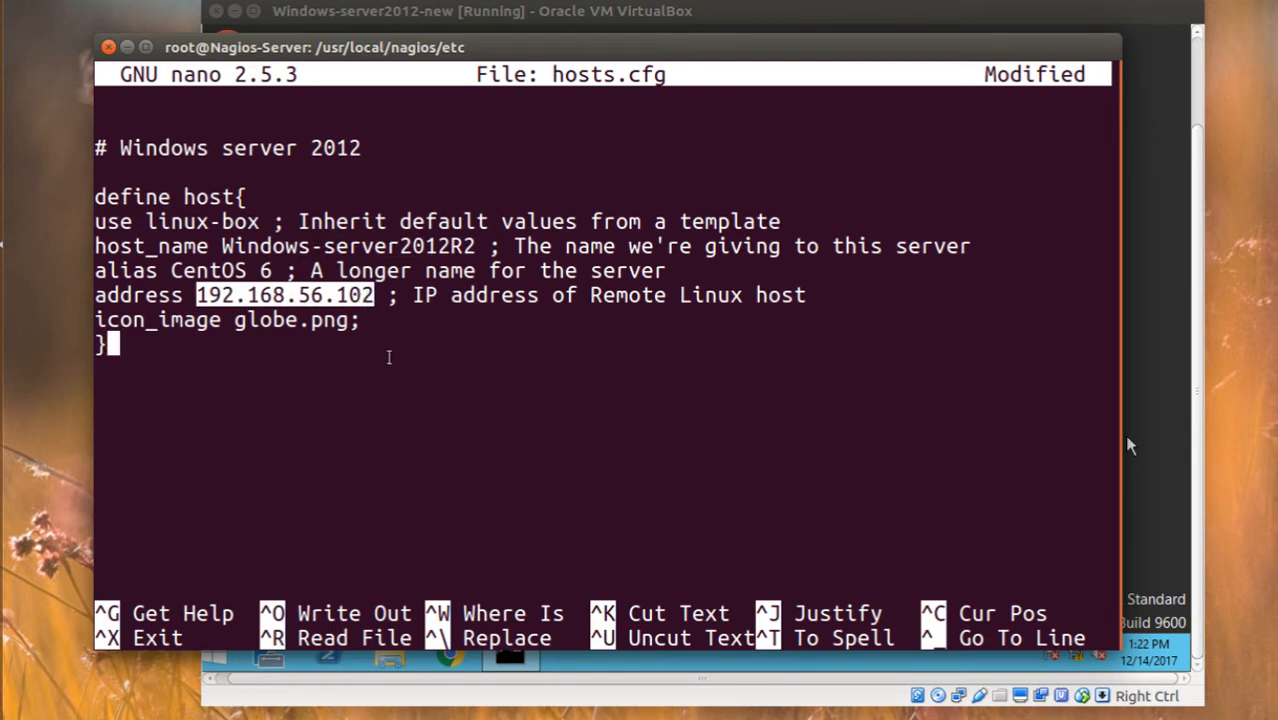
left_click_drag(136, 328, 297, 328)
left_click(322, 348)
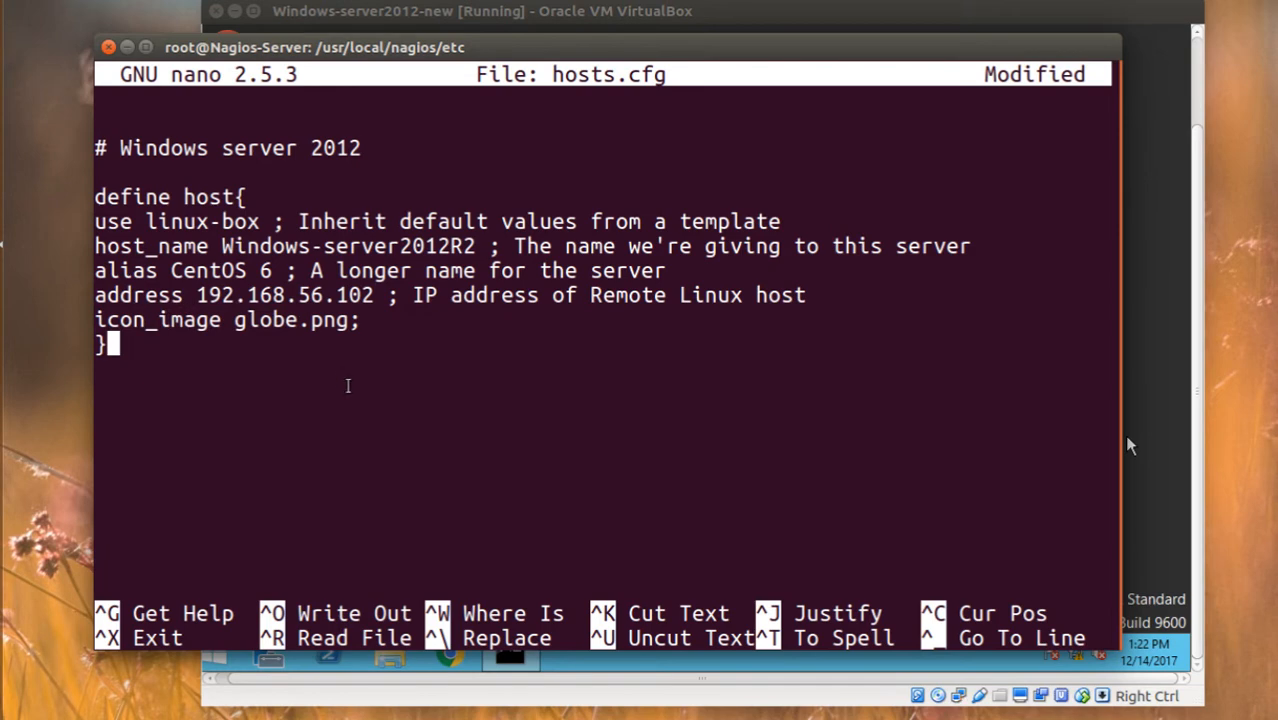
key("ctrl+x")
key("y")
key("Return")
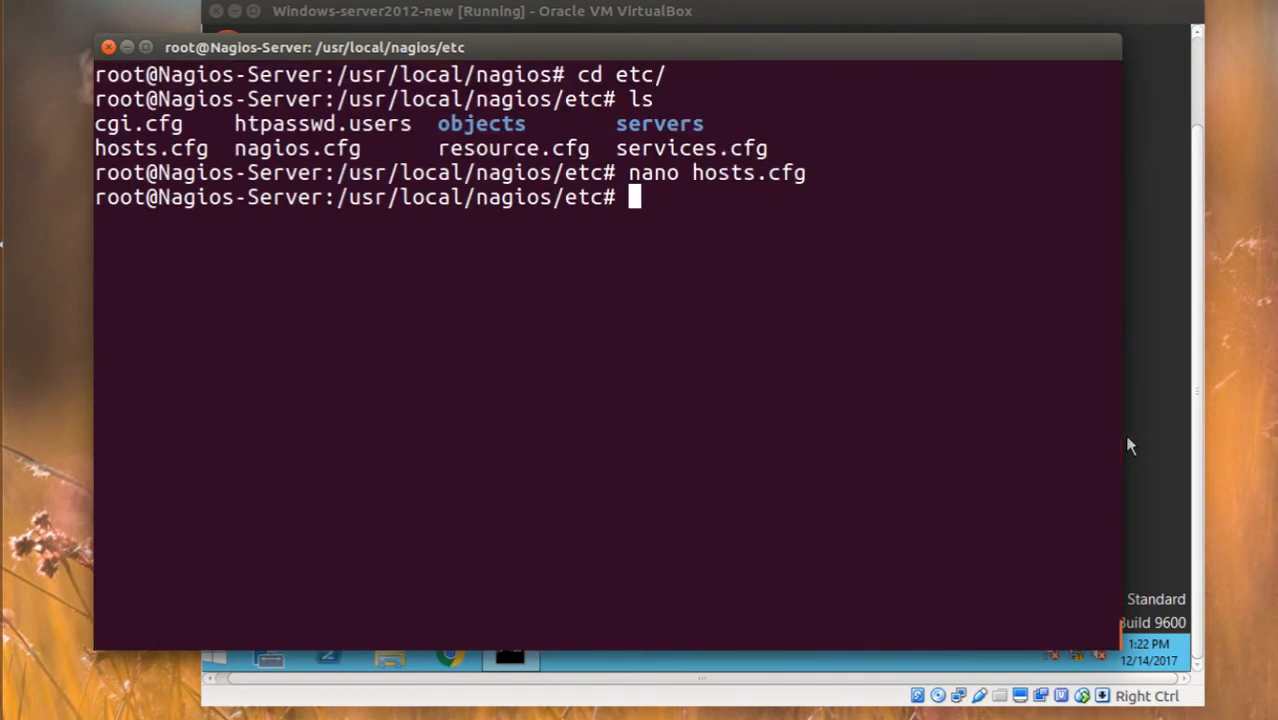
Return to the terminal and open services.cfg in nano
left_click(1128, 445)
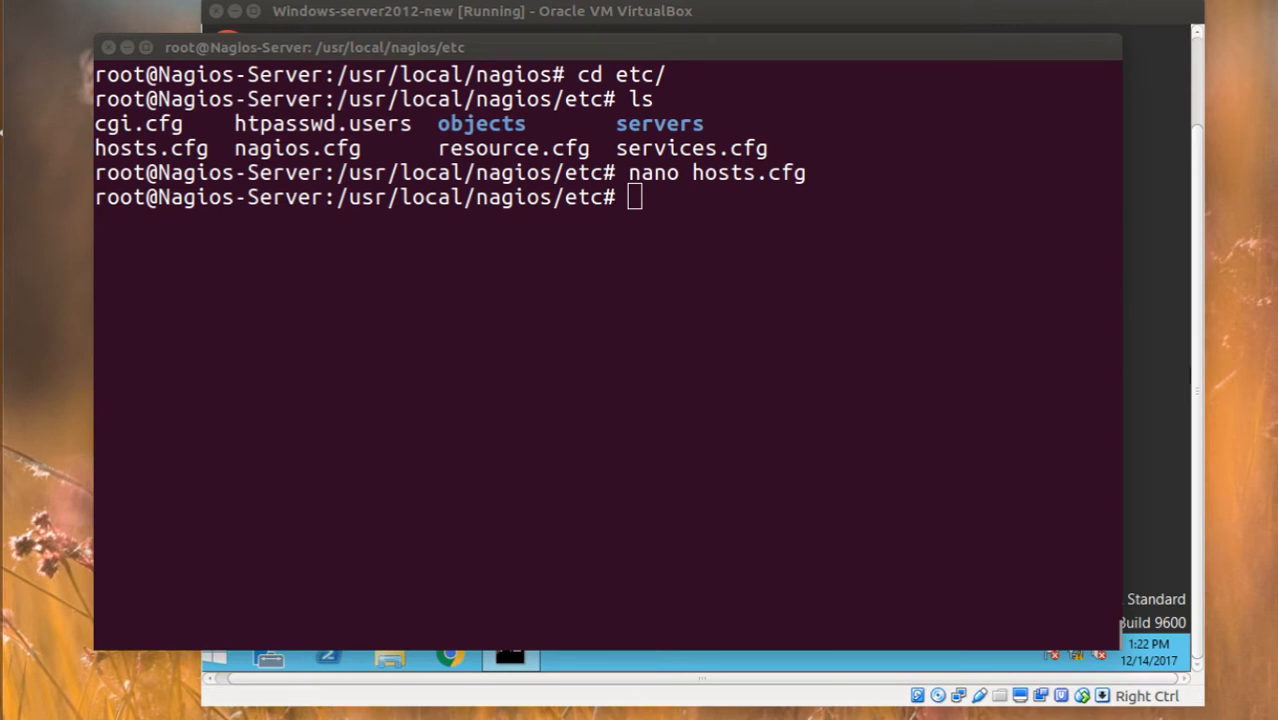
left_click(587, 507)
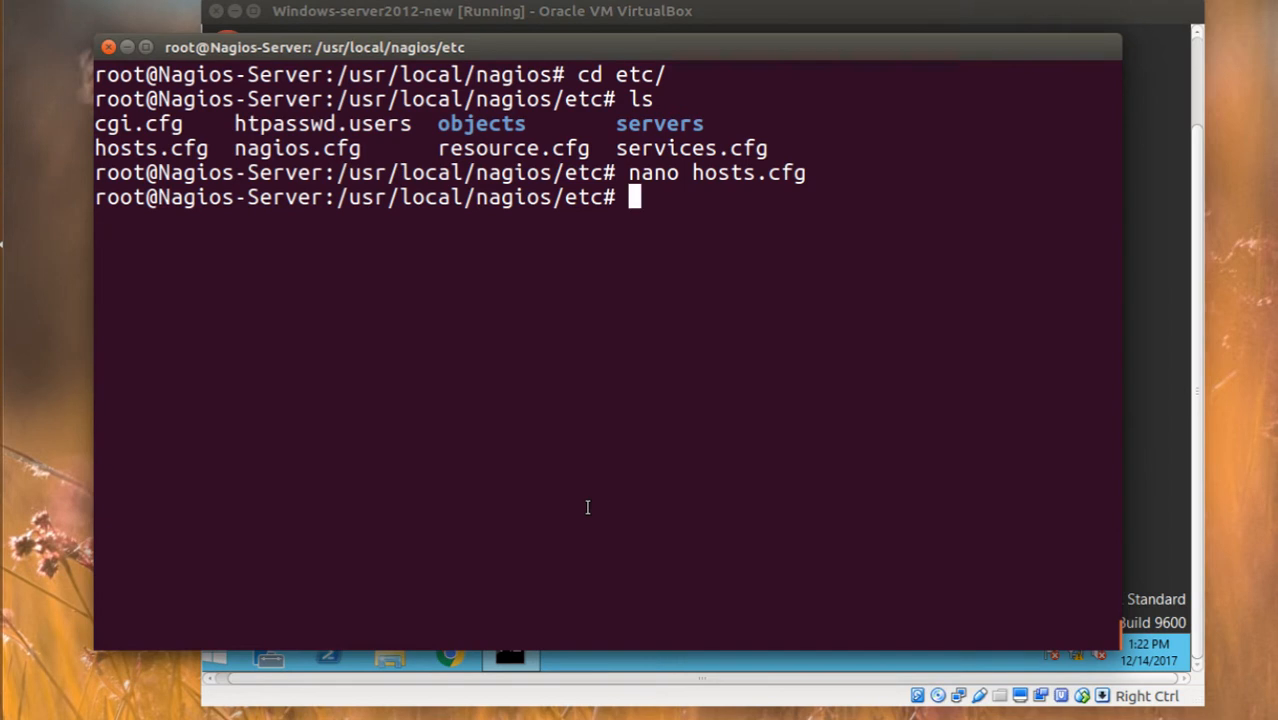
type("nano servi")
key("Tab")
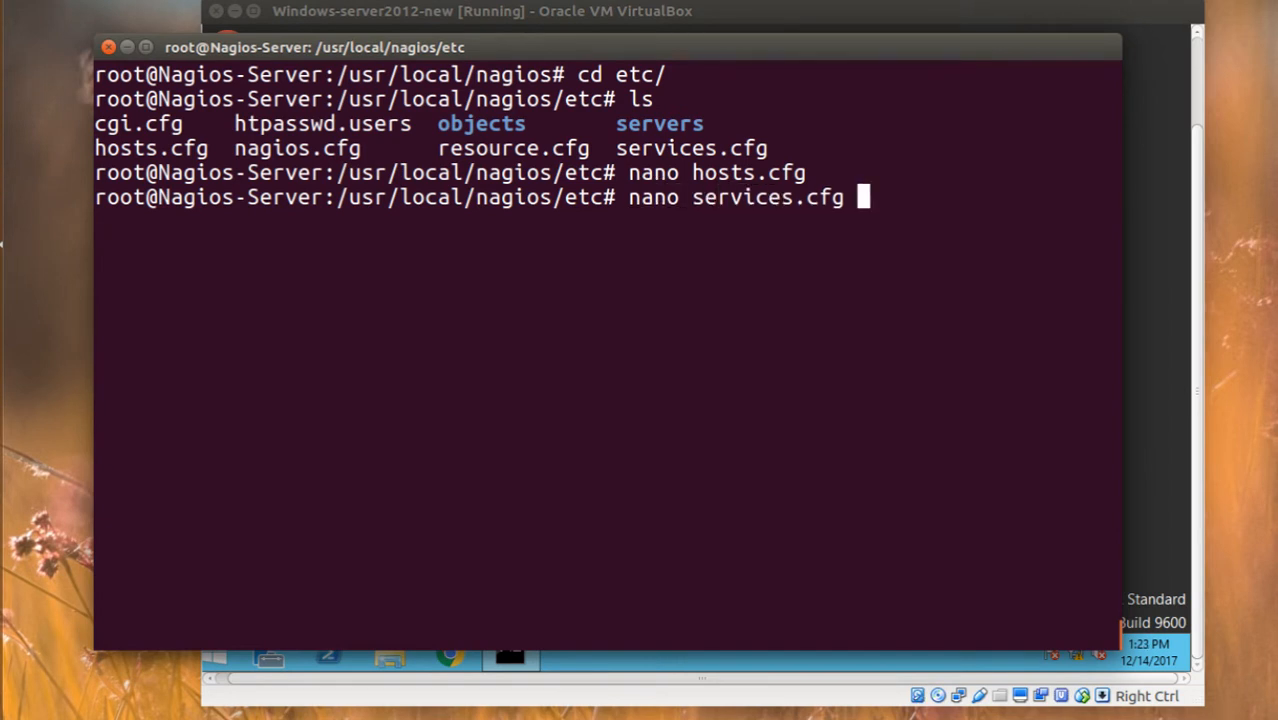
key("Return")
Add a CPU Usage service for Windows-server2012R2 with check_nrpe!check_cpu, 5 attempts, check interval 5, retry 1, notification interval 60, 24x7 periods and contact nagiosadmin; save services.cfg
key("ctrl+shift+v")
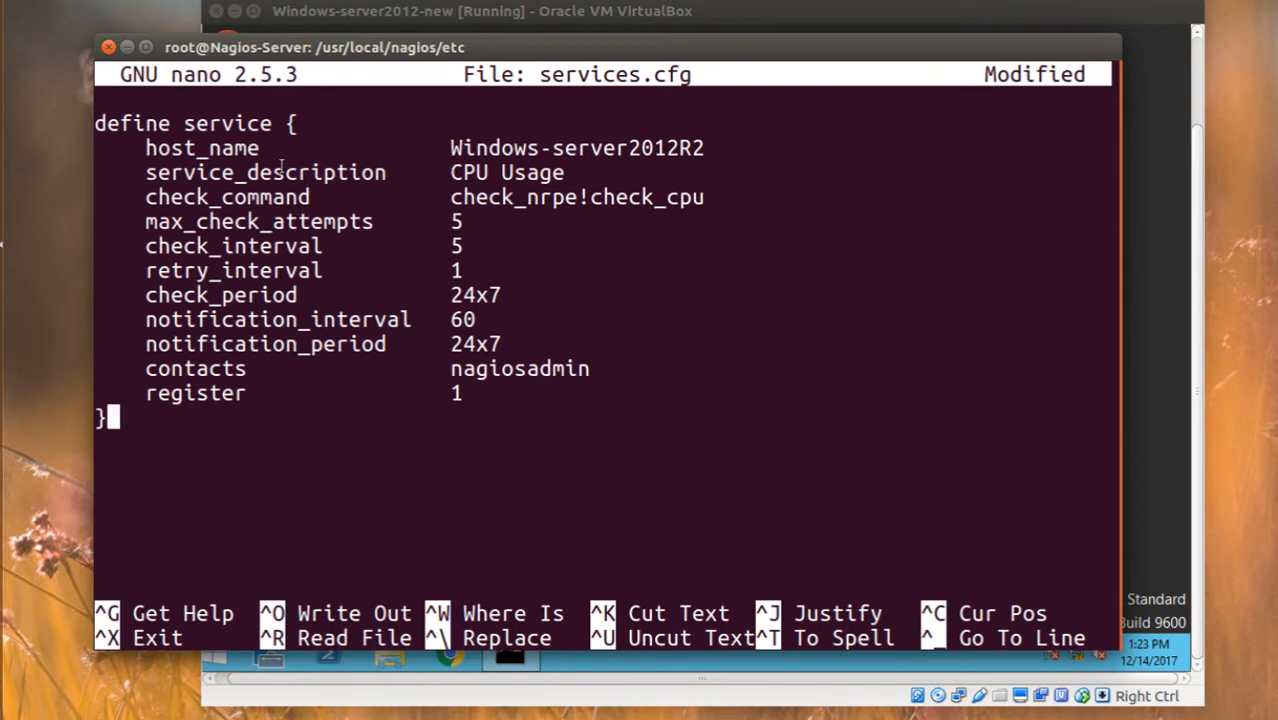
left_click_drag(134, 147, 705, 150)
left_click_drag(146, 172, 566, 172)
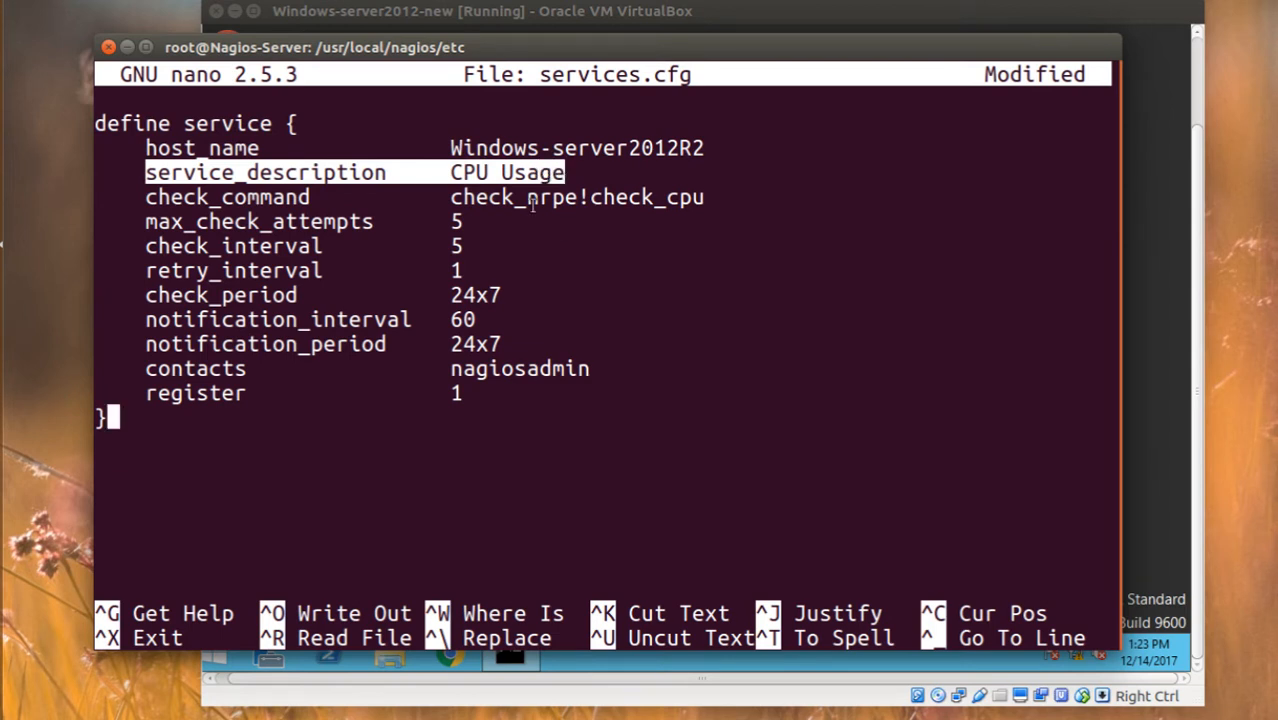
left_click(492, 174)
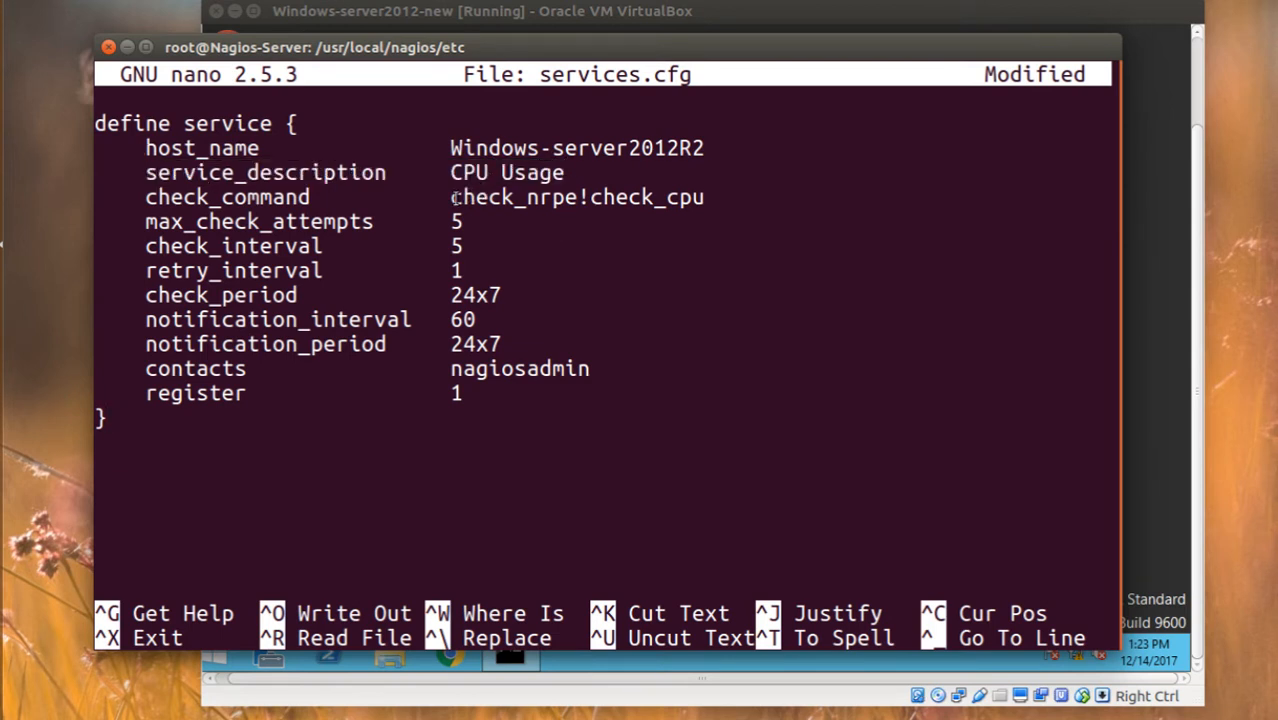
left_click_drag(450, 197, 708, 197)
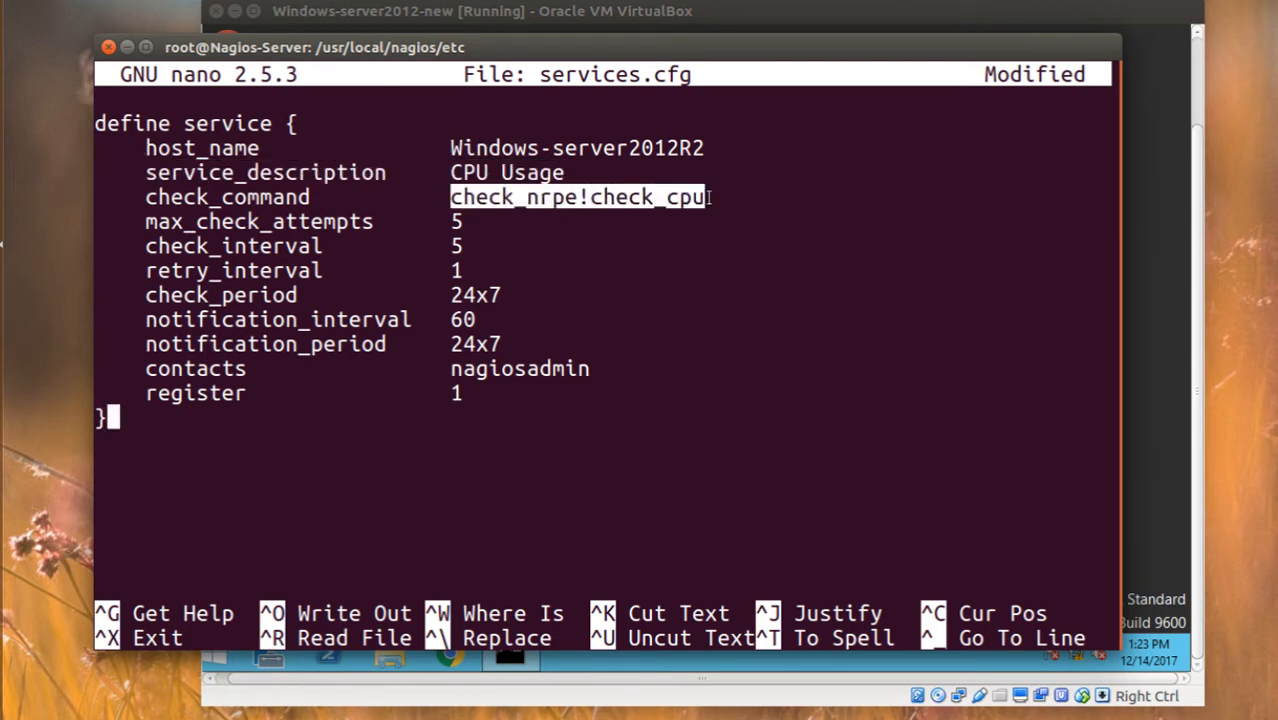
double_click(632, 197)
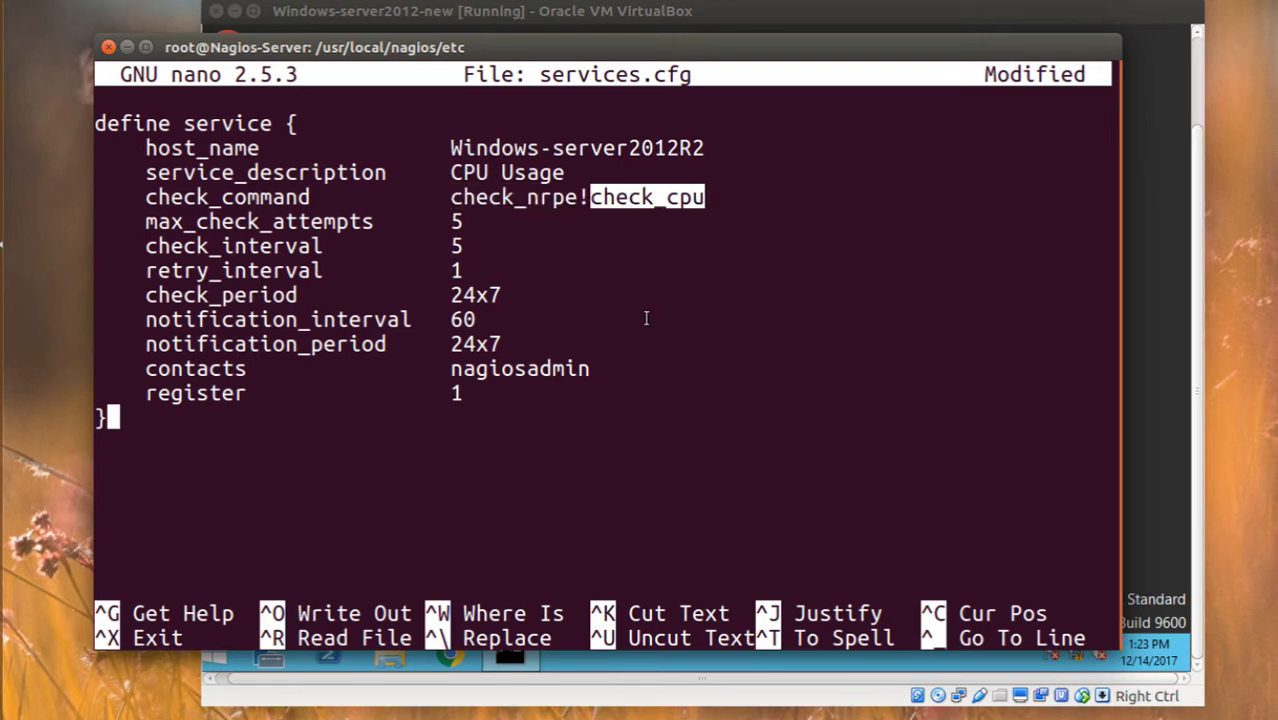
key("ctrl+x")
key("y")
key("Return")
Restart the nagios service from the terminal
type("ser")
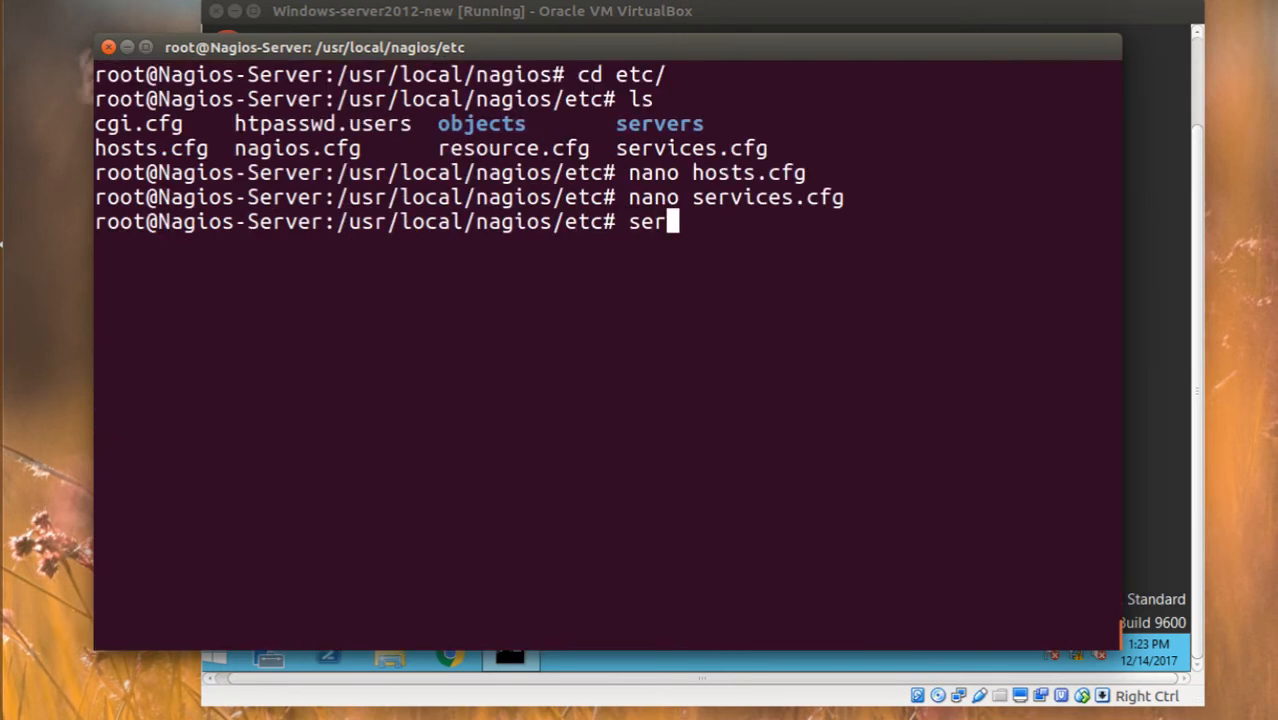
type("vice nagios re")
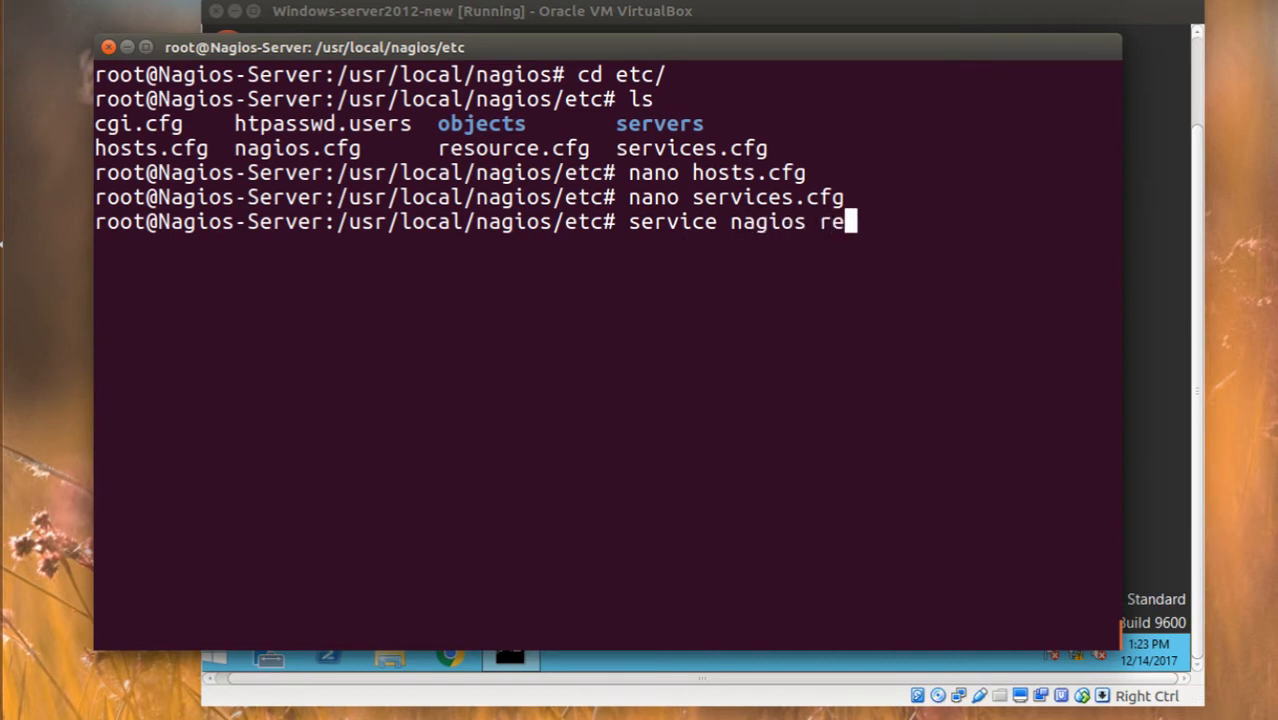
type("satrt")
key("BackSpace")
key("BackSpace")
type("e")
type("start")
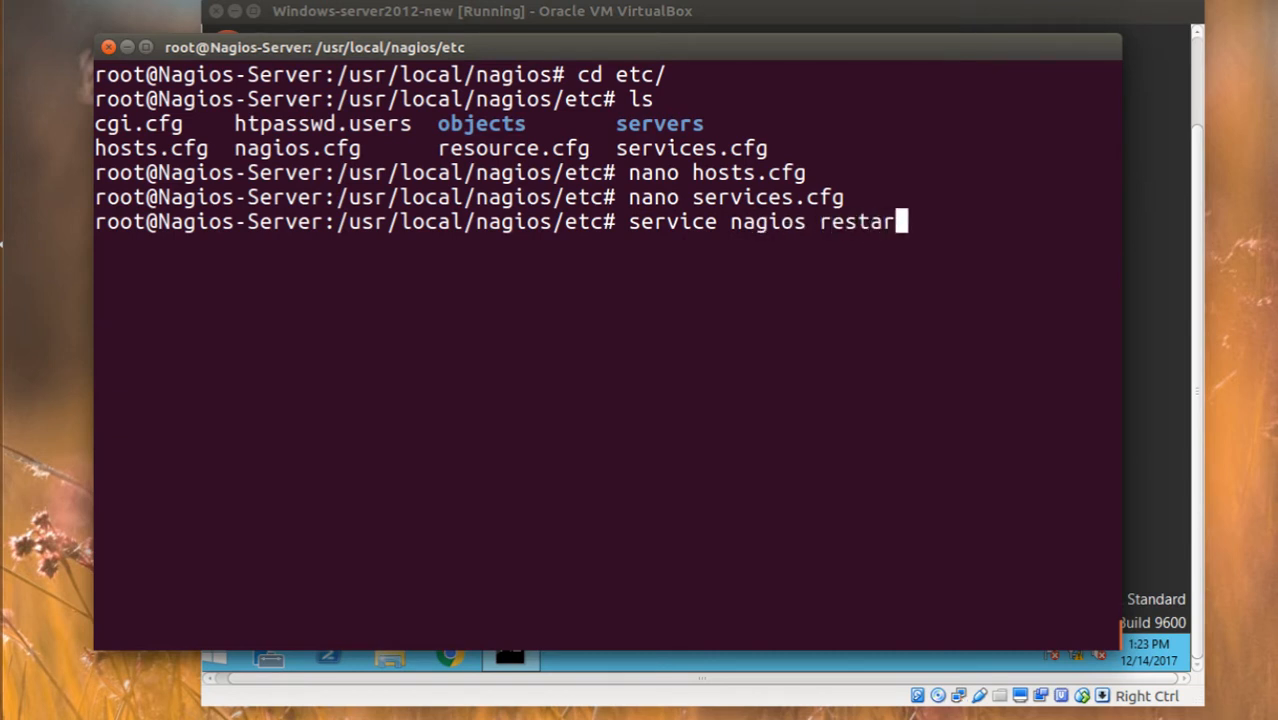
key("Return")
Check the status of the nagios service and quit the status listing
key("Up")
key("BackSpace")
key("BackSpace")
key("BackSpace")
key("BackSpace")
key("BackSpace")
key("BackSpace")
key("BackSpace")
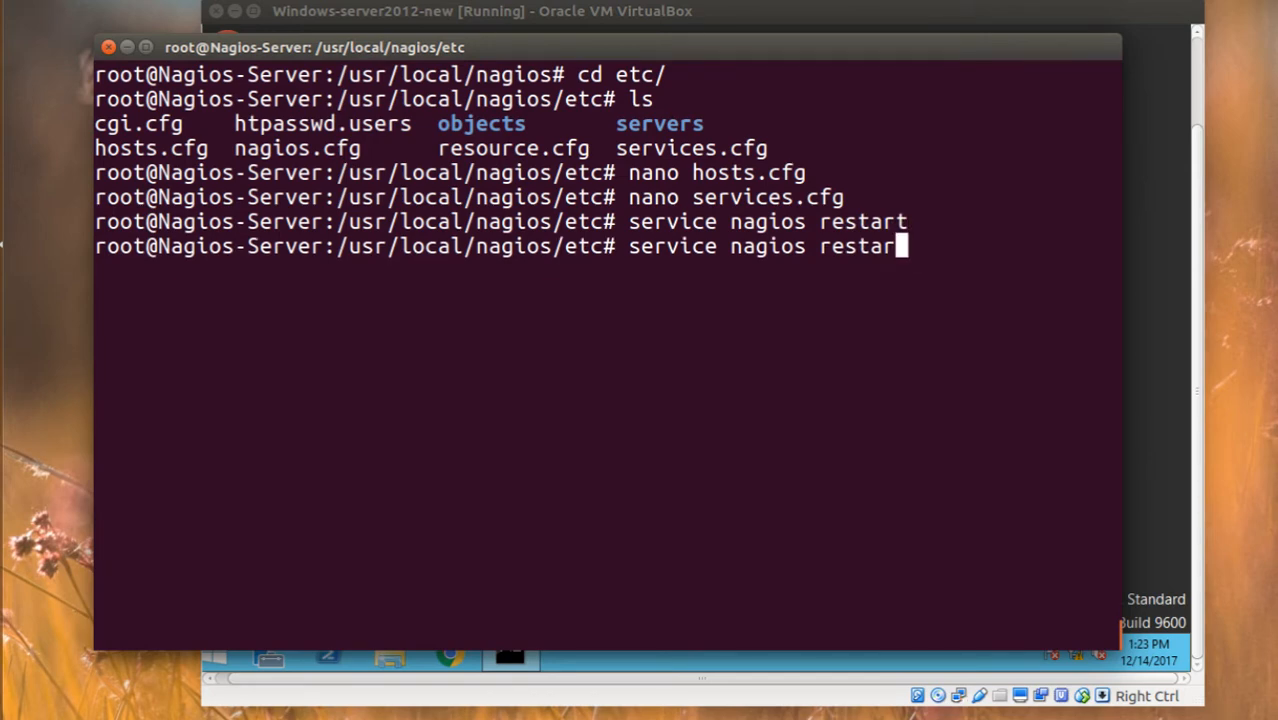
type("status")
key("Return")
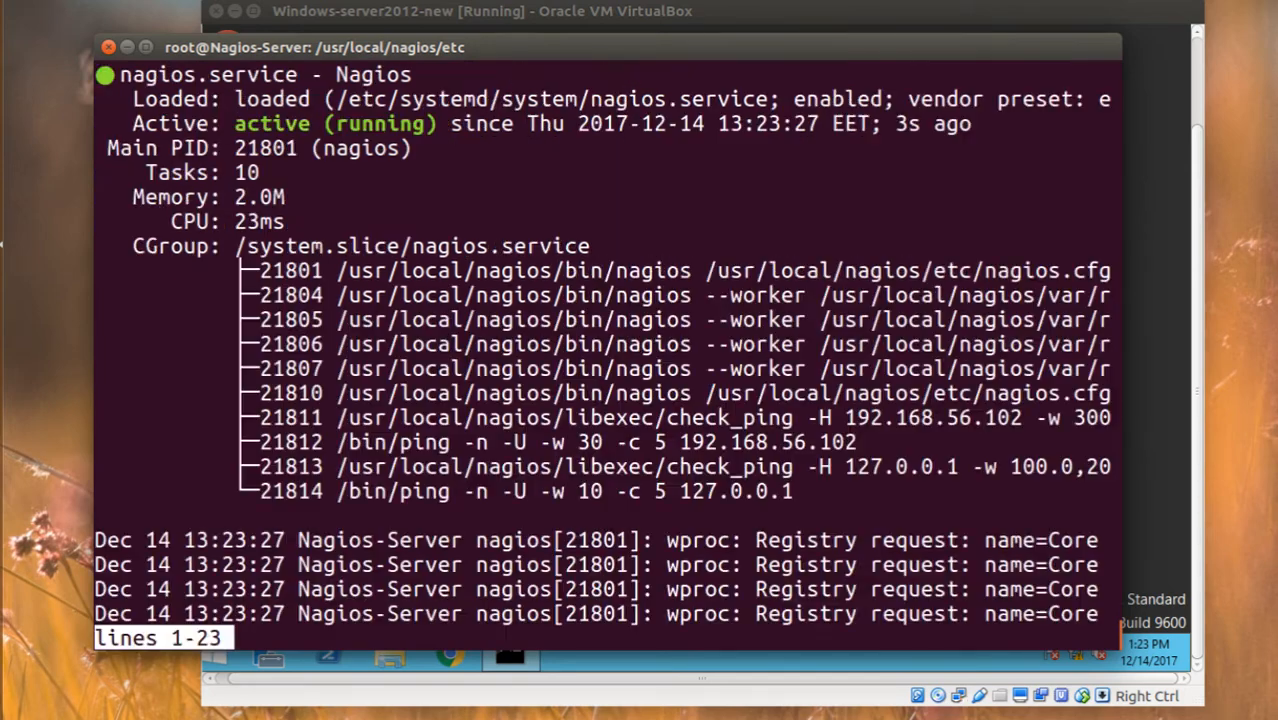
key("q")
Switch to the Nagios Core page in Chromium and check the service status details for all hosts
left_click(1, 130)
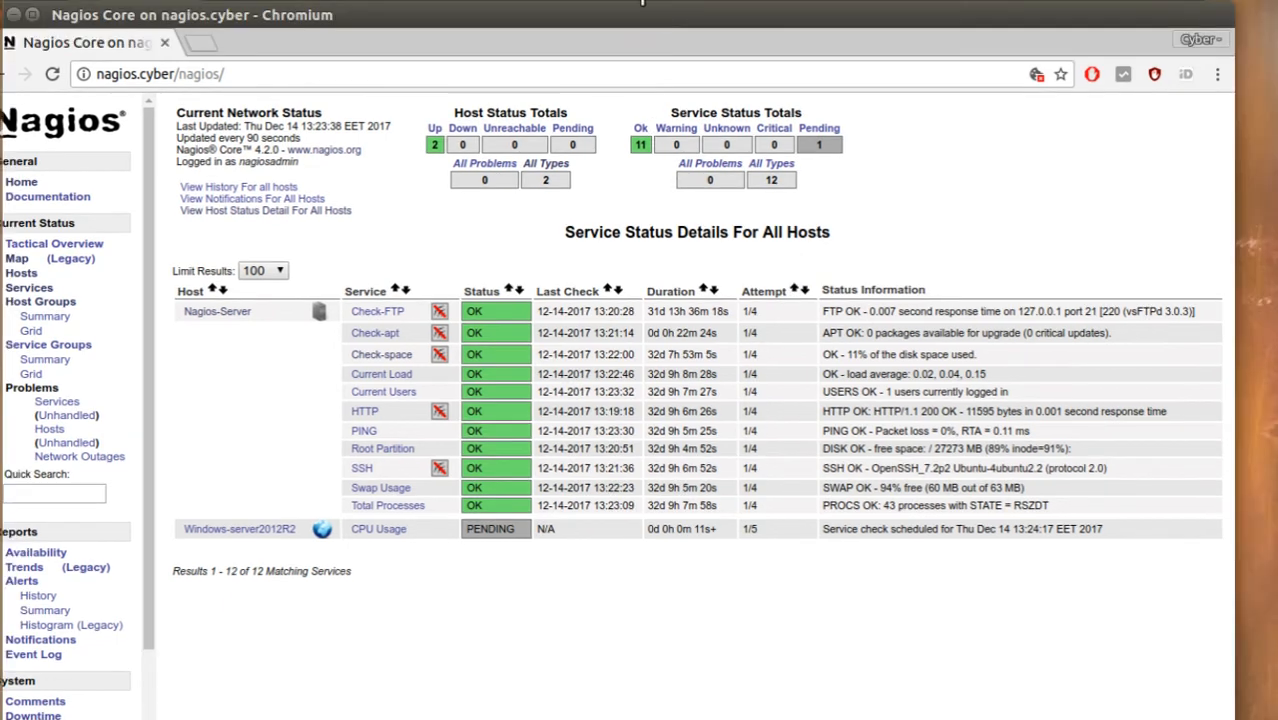
key("ctrl+super+Down")
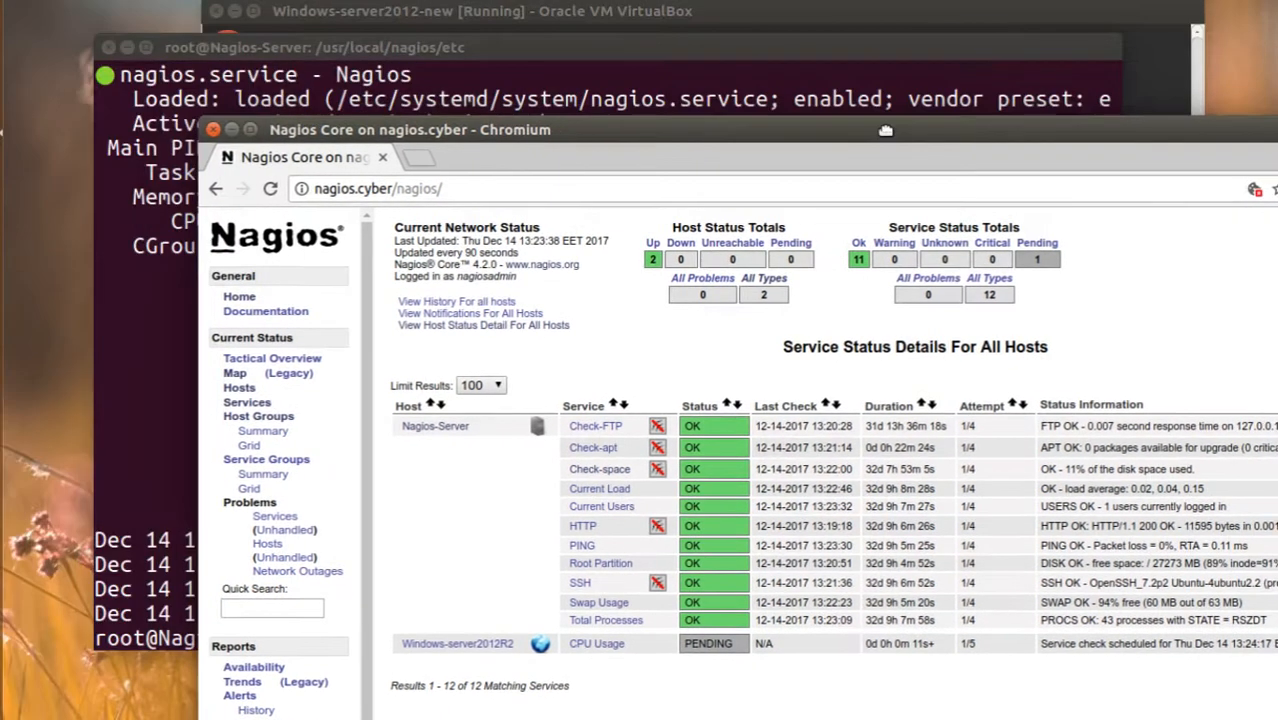
Switch to the Windows Server virtual machine and view CPU performance in Task Manager
left_click(585, 20)
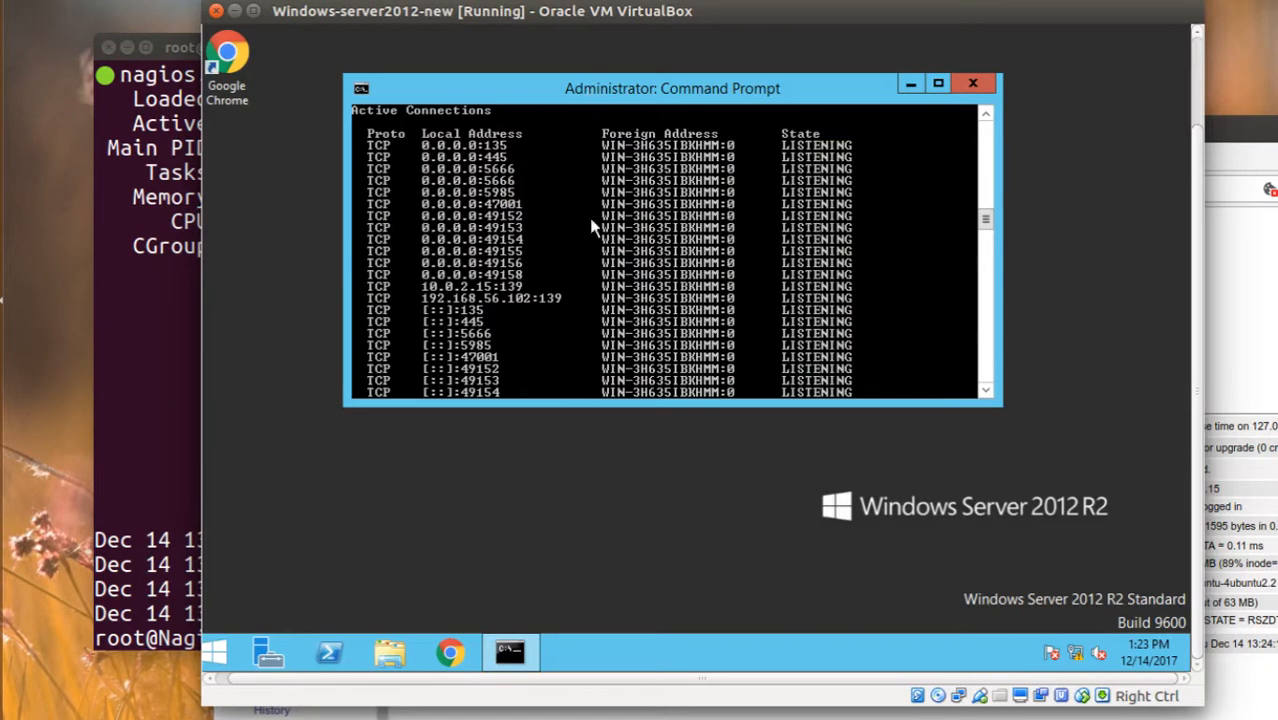
right_click(697, 658)
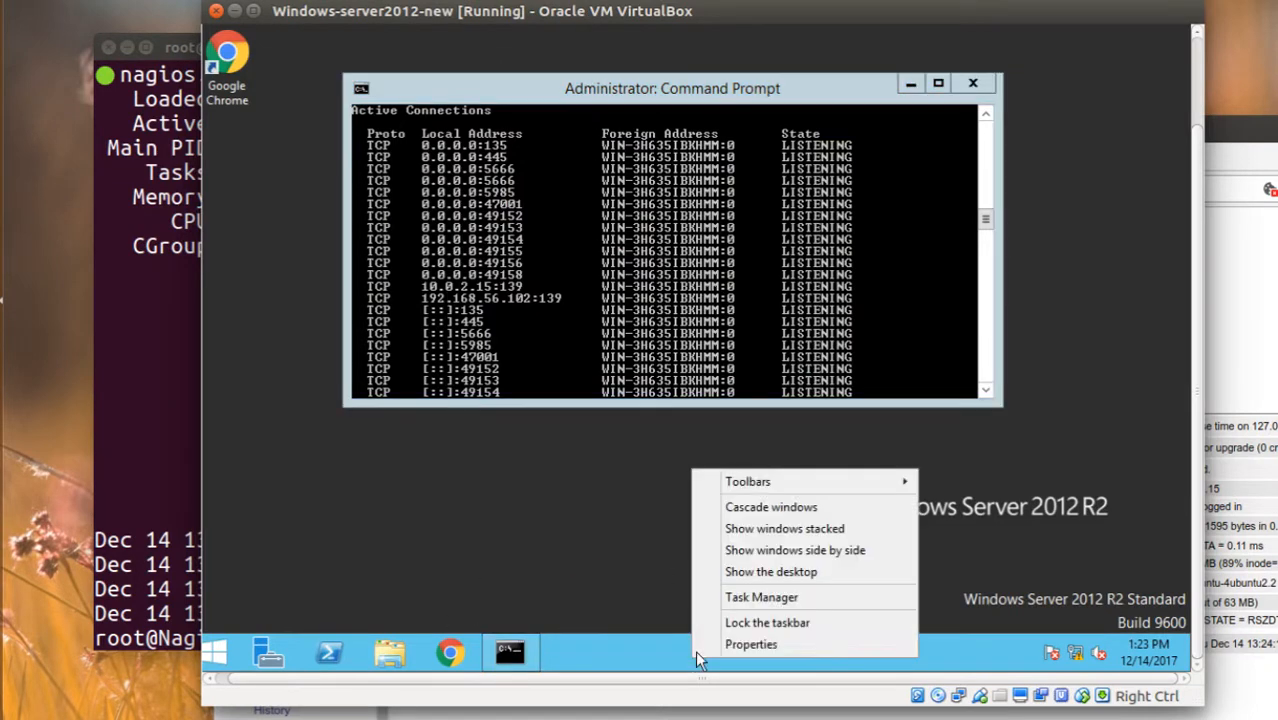
left_click(740, 598)
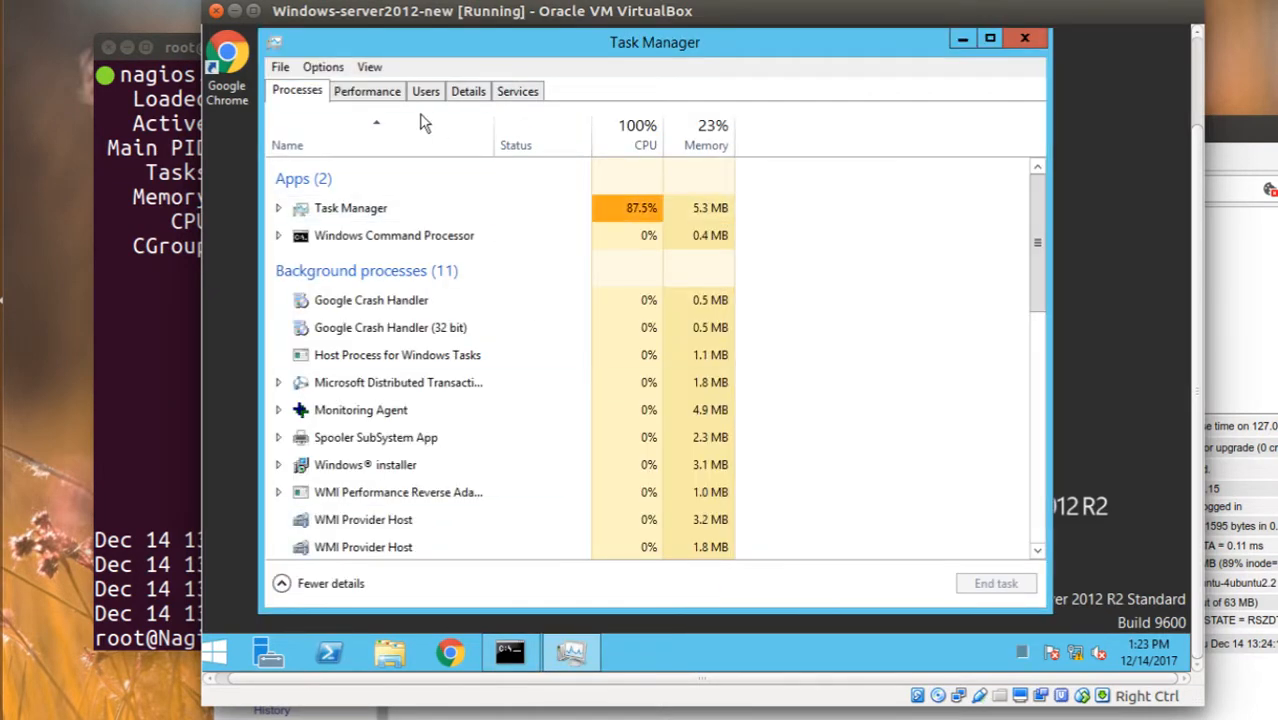
left_click(390, 100)
left_click(365, 130)
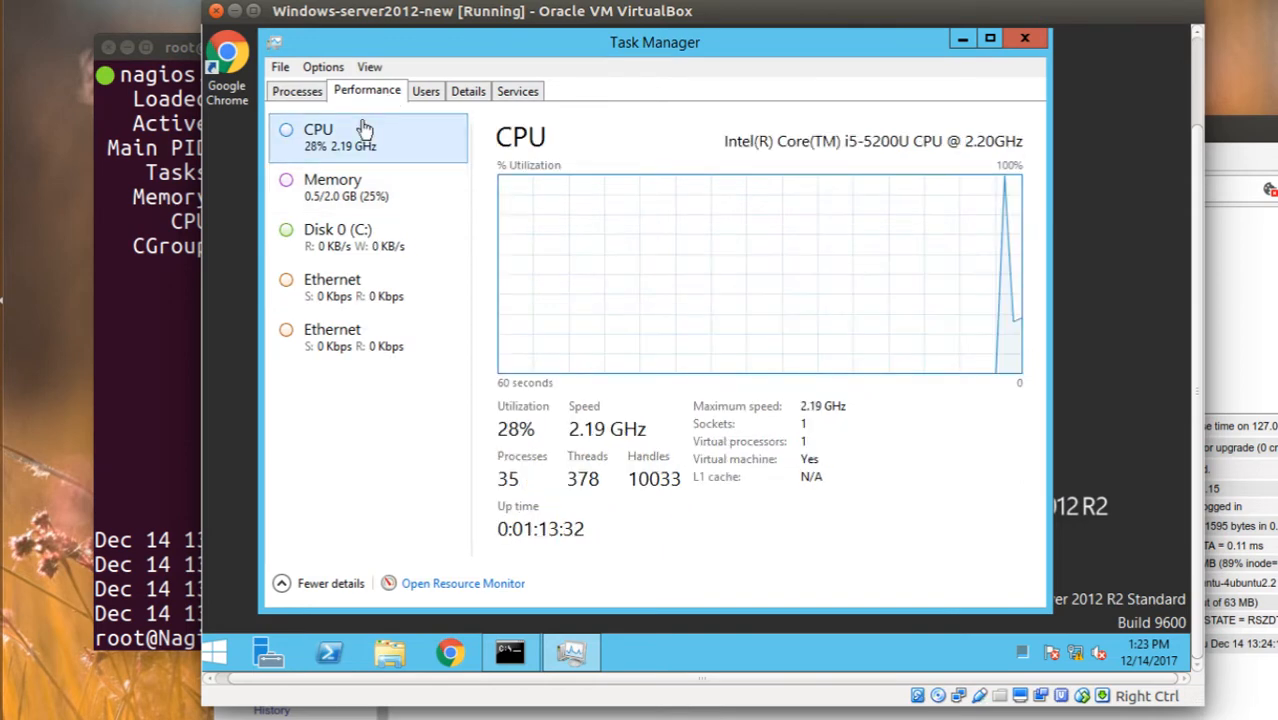
Open Resource Monitor from Task Manager and examine the CPU usage of the running processes
left_click(455, 586)
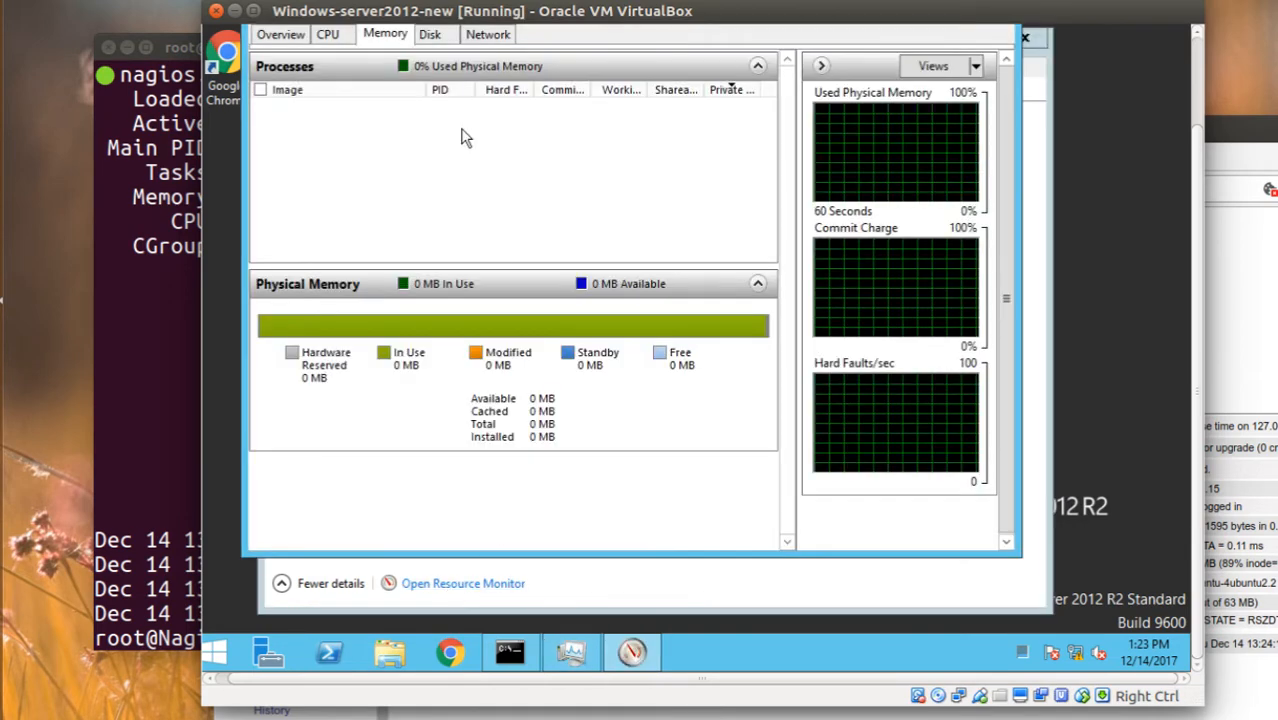
left_click(333, 36)
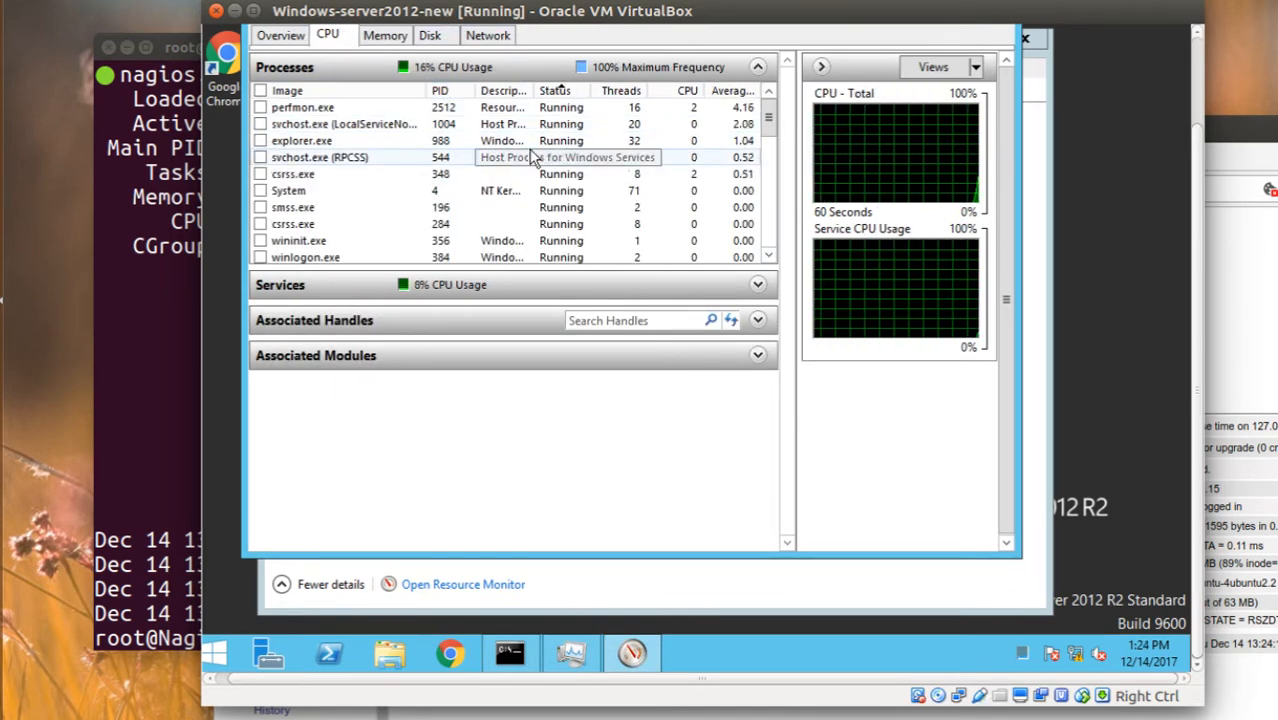
mouse_move(769, 118)
left_mouse_down()
mouse_move(766, 171)
mouse_move(770, 120)
left_mouse_up()
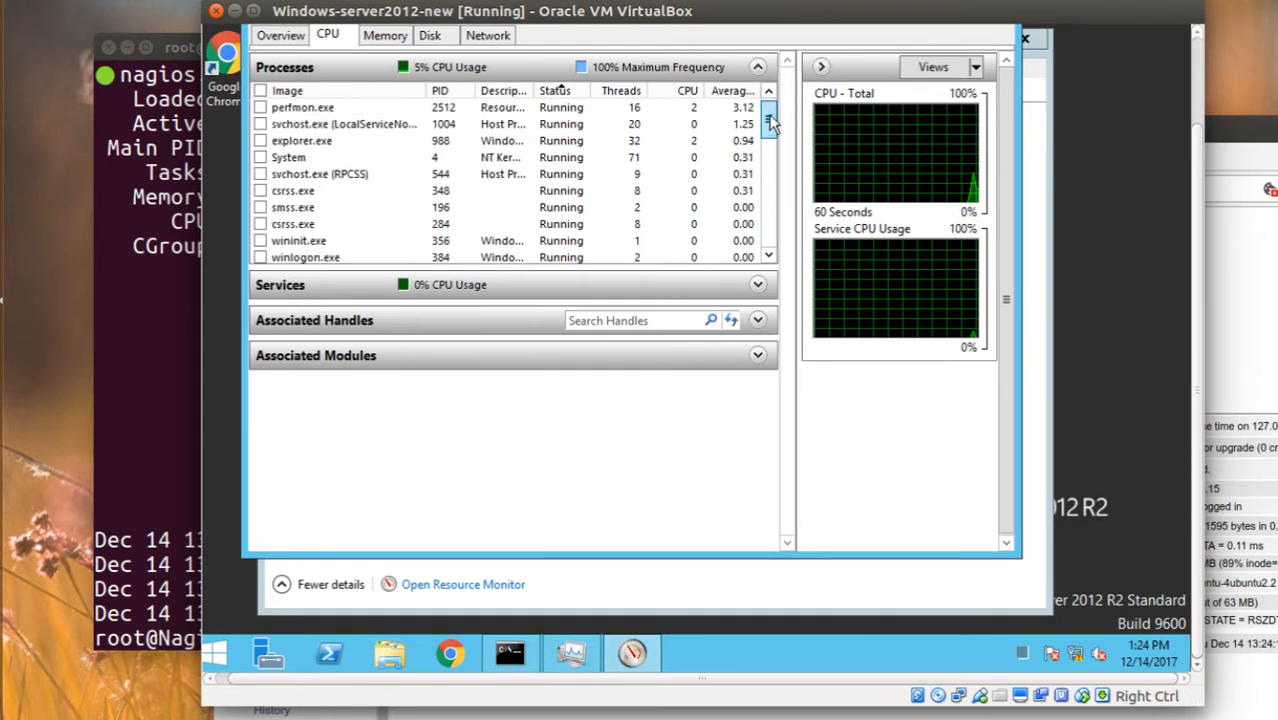
Switch to the Nagios Core page in Chromium and refresh the service status details for all hosts
left_click(1230, 150)
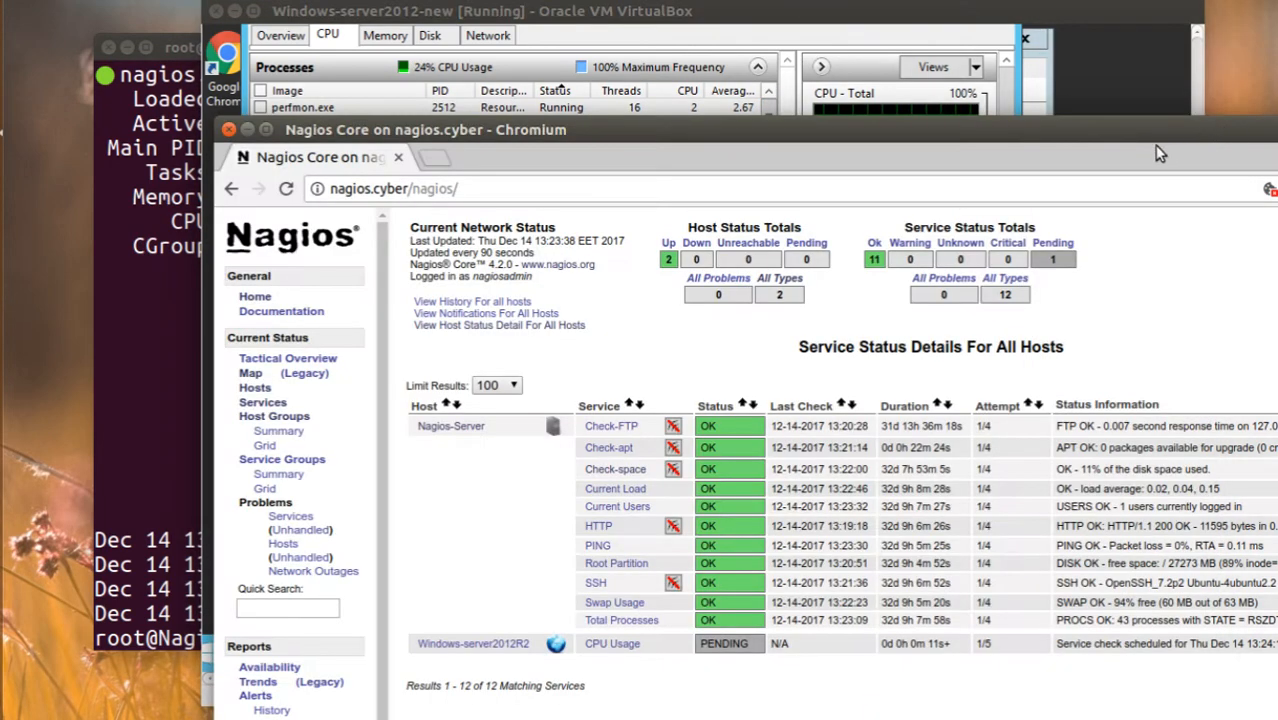
double_click(1154, 145)
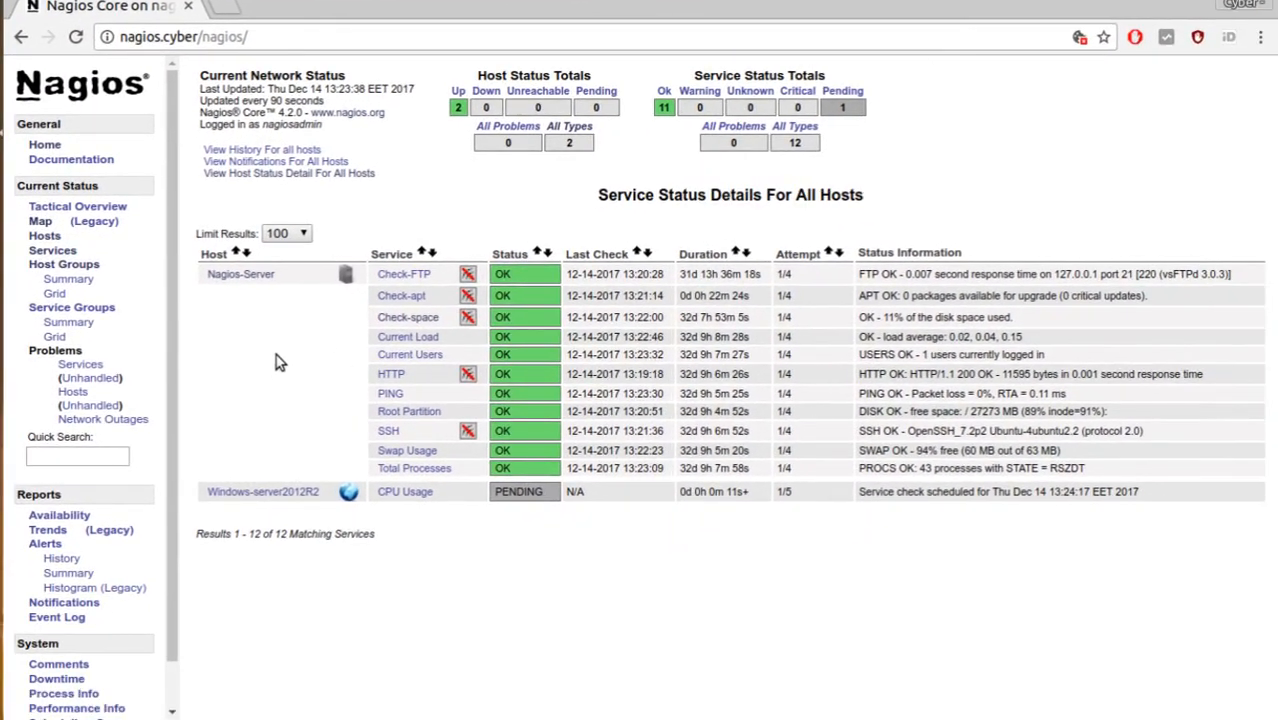
left_click(55, 250)
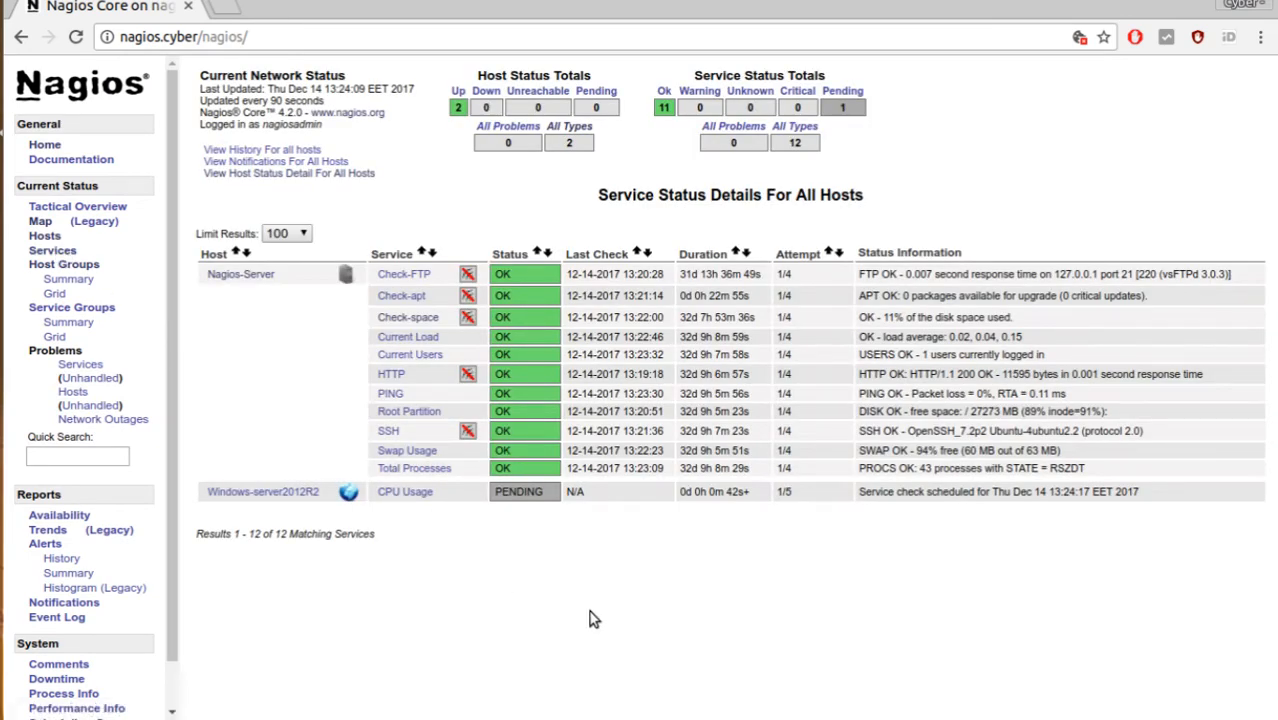
left_click(58, 251)
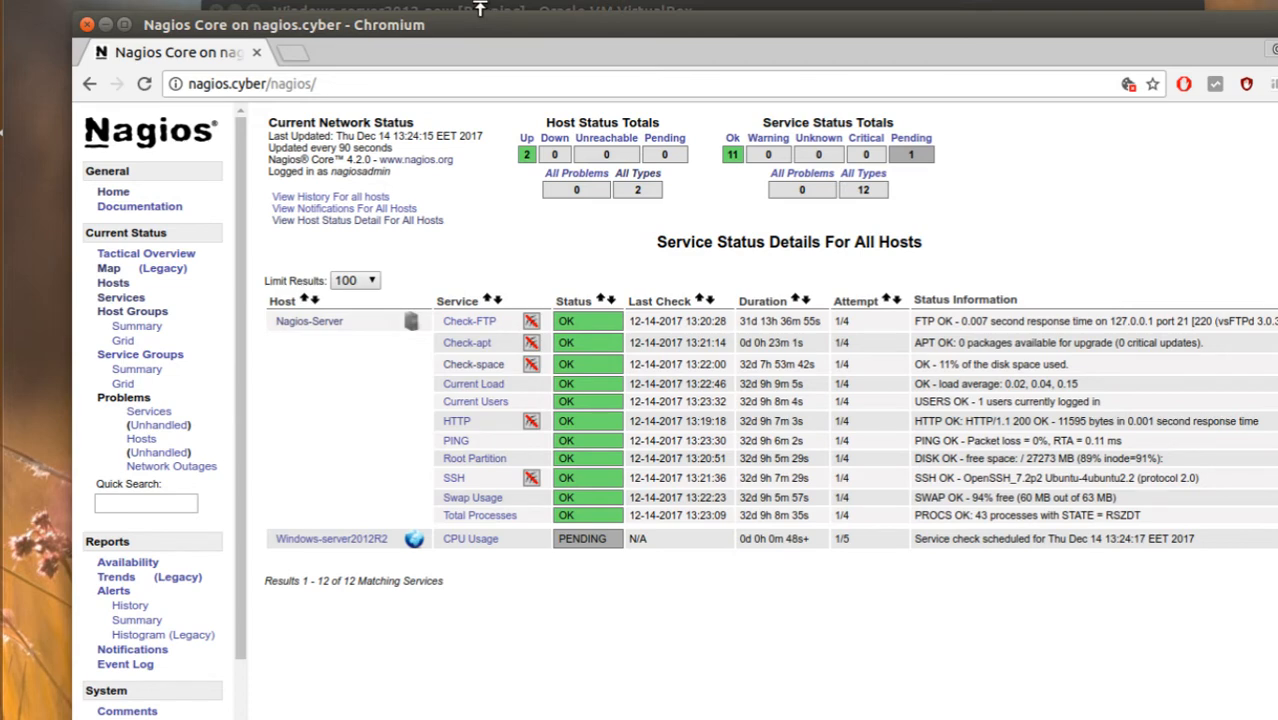
Switch to the Nagios-Server terminal and change to the /usr/local/nagios/libexec directory
key("alt+Tab")
type("c")
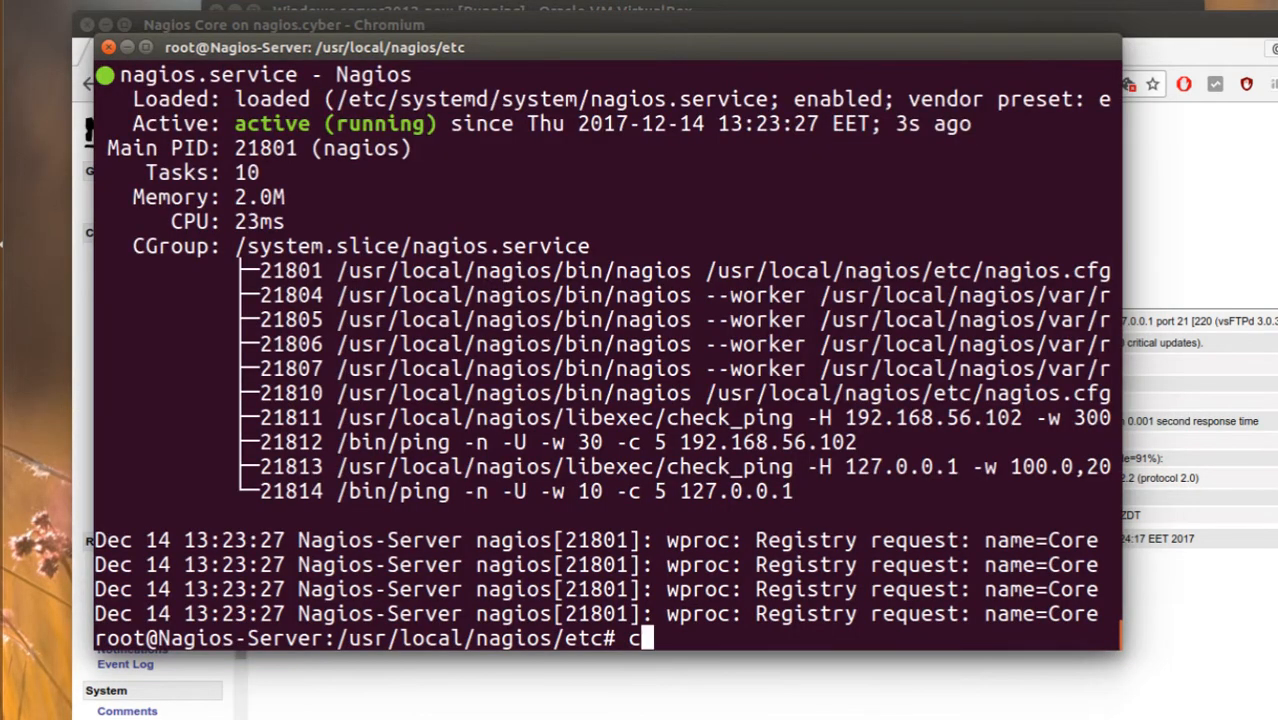
type("d ..")
key("Return")
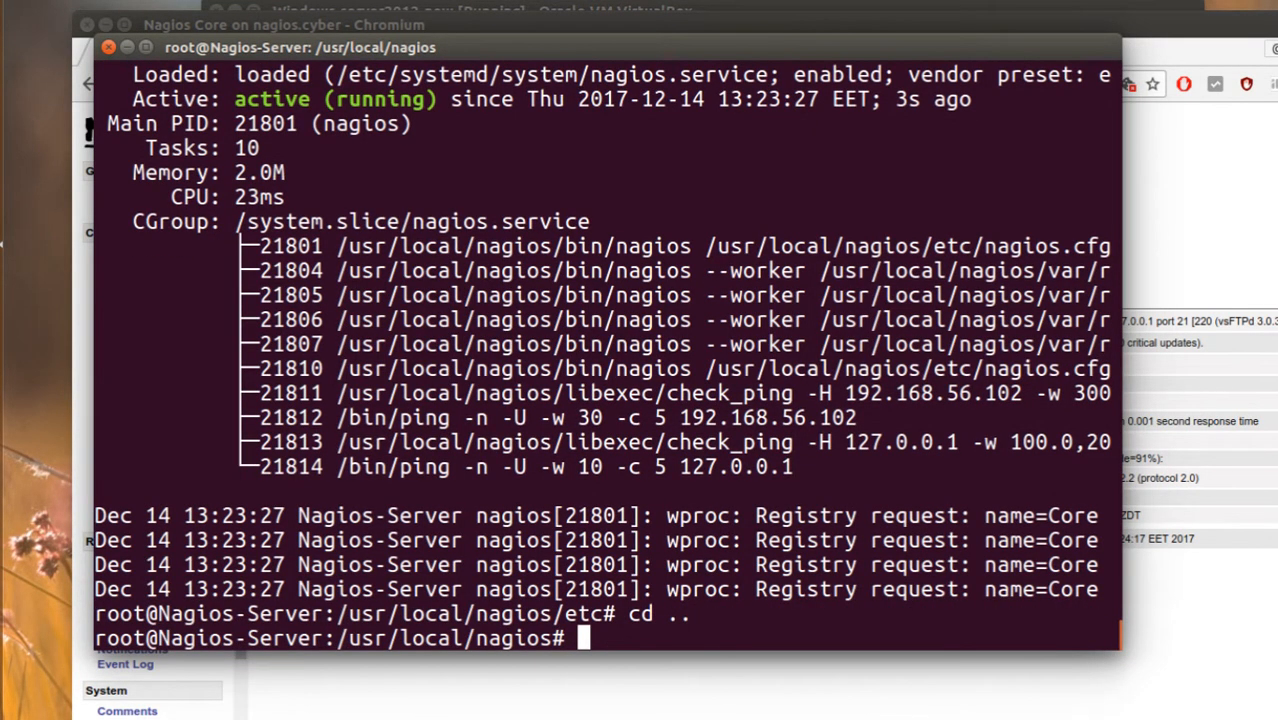
type("cd li")
key("Tab")
key("Return")
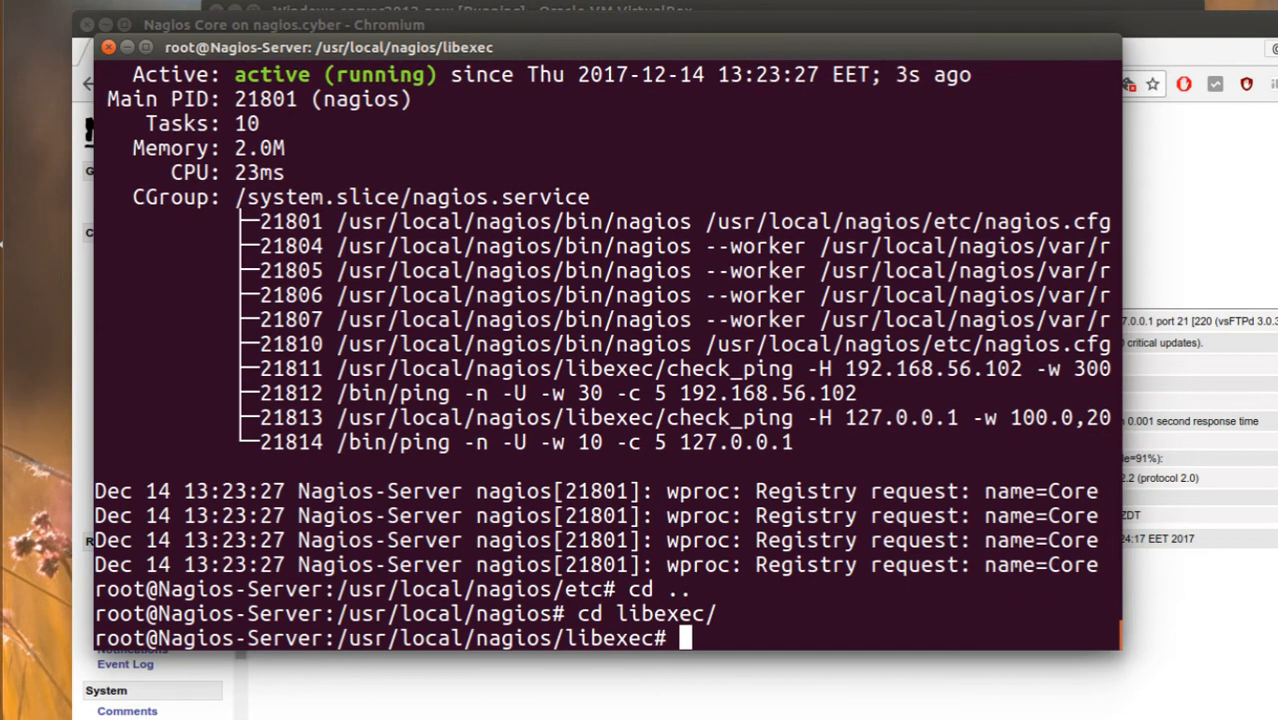
Run ./check_nrpe against host 192.168.56.102 with the check_memory command
type("./ch")
key("BackSpace")
key("BackSpace")
type("/ch")
key("Tab")
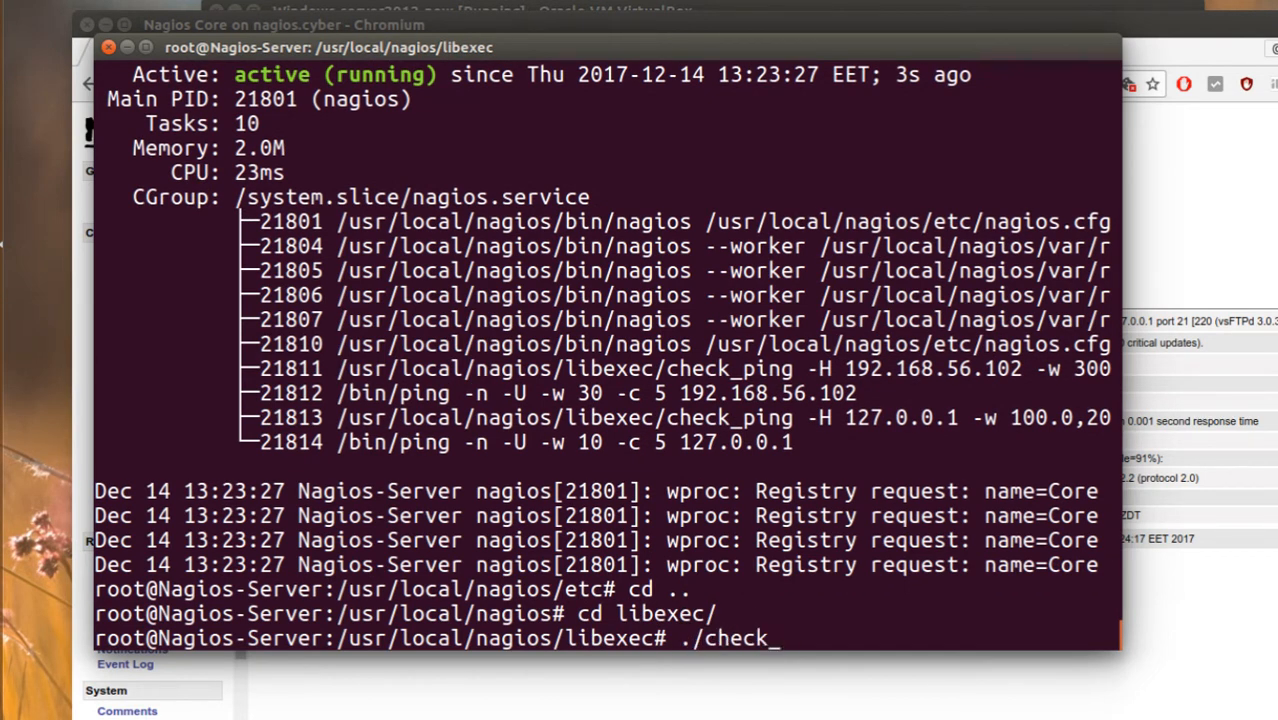
type("nr")
key("Tab")
type("-")
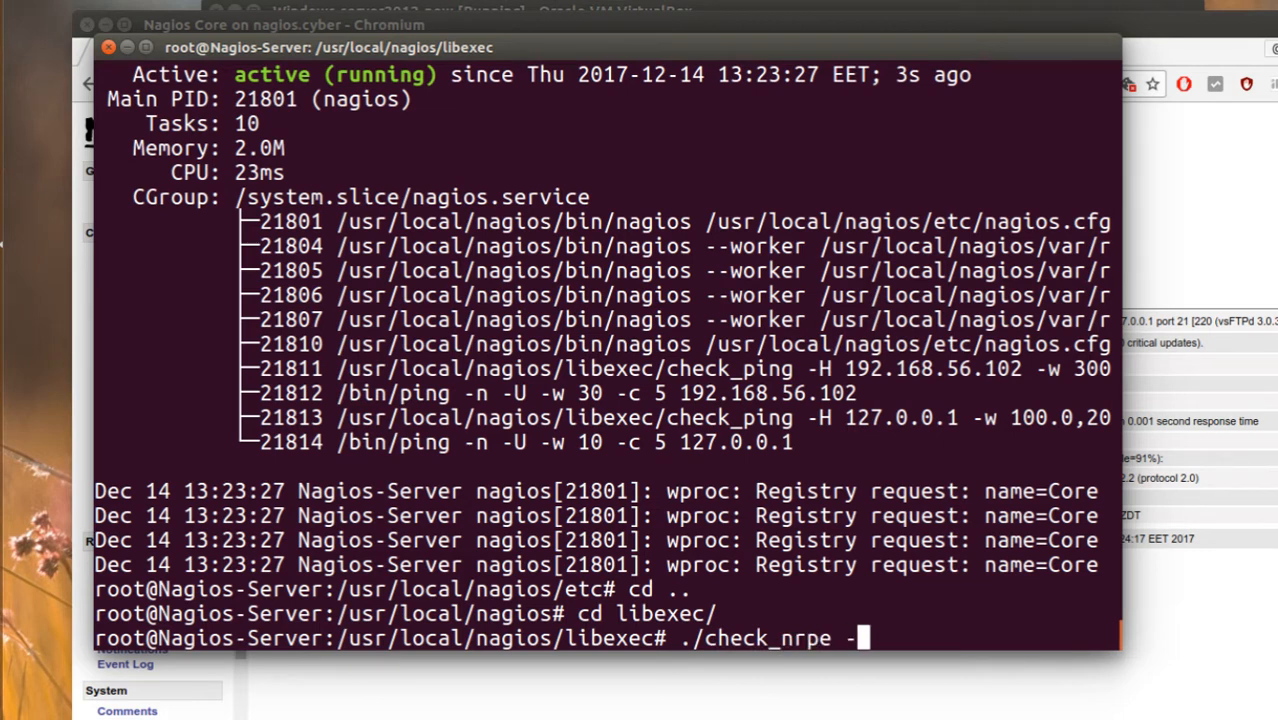
type("h")
key("BackSpace")
type("H 192.168.56.101")
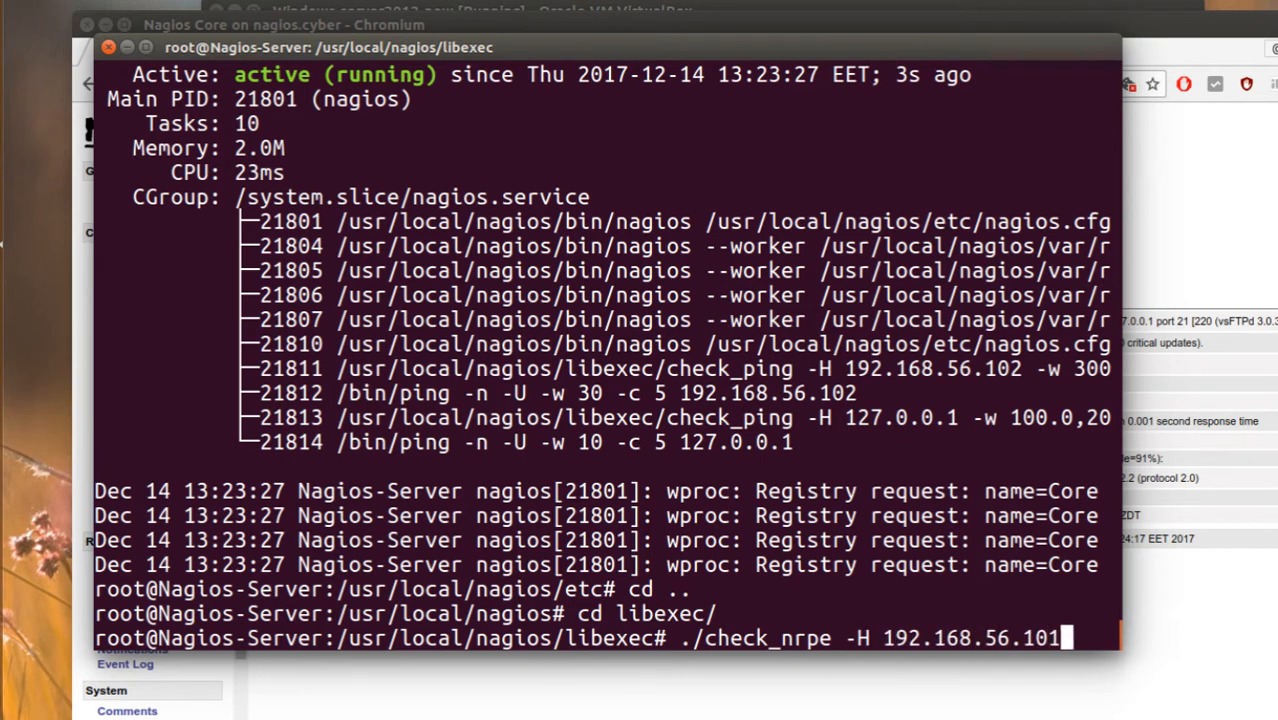
key("BackSpace")
type("2 -c che")
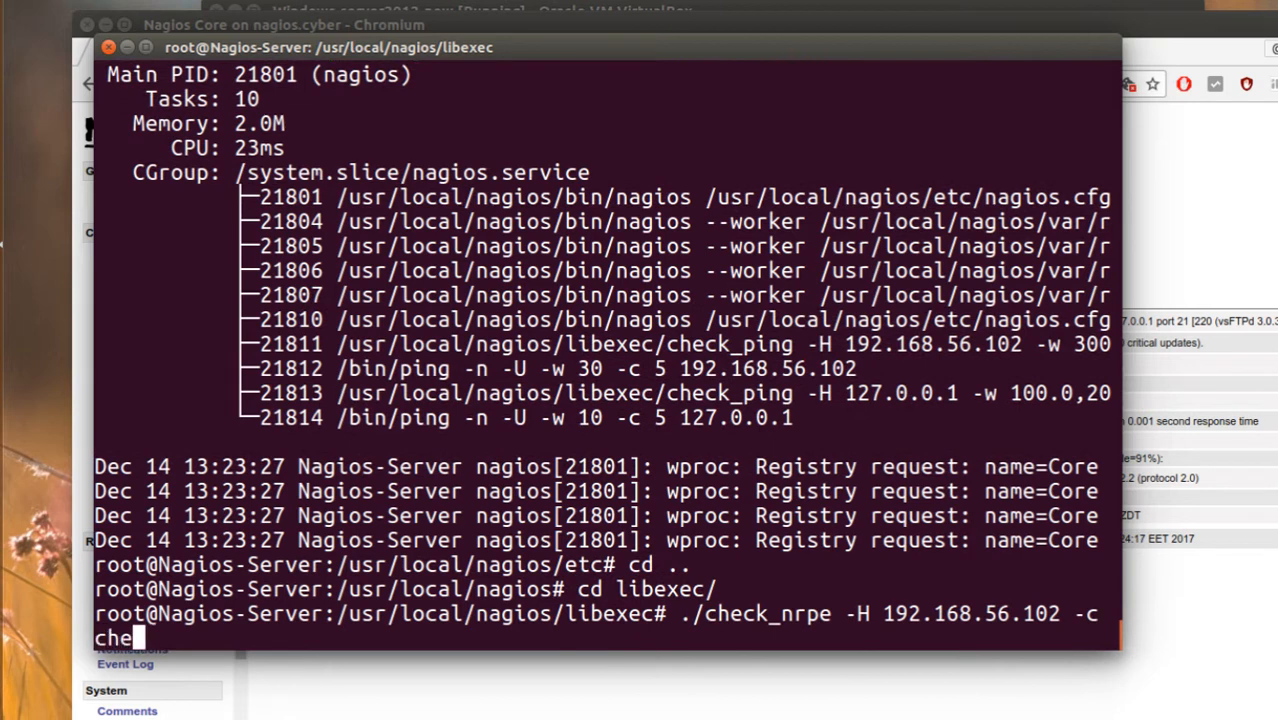
type("ck")
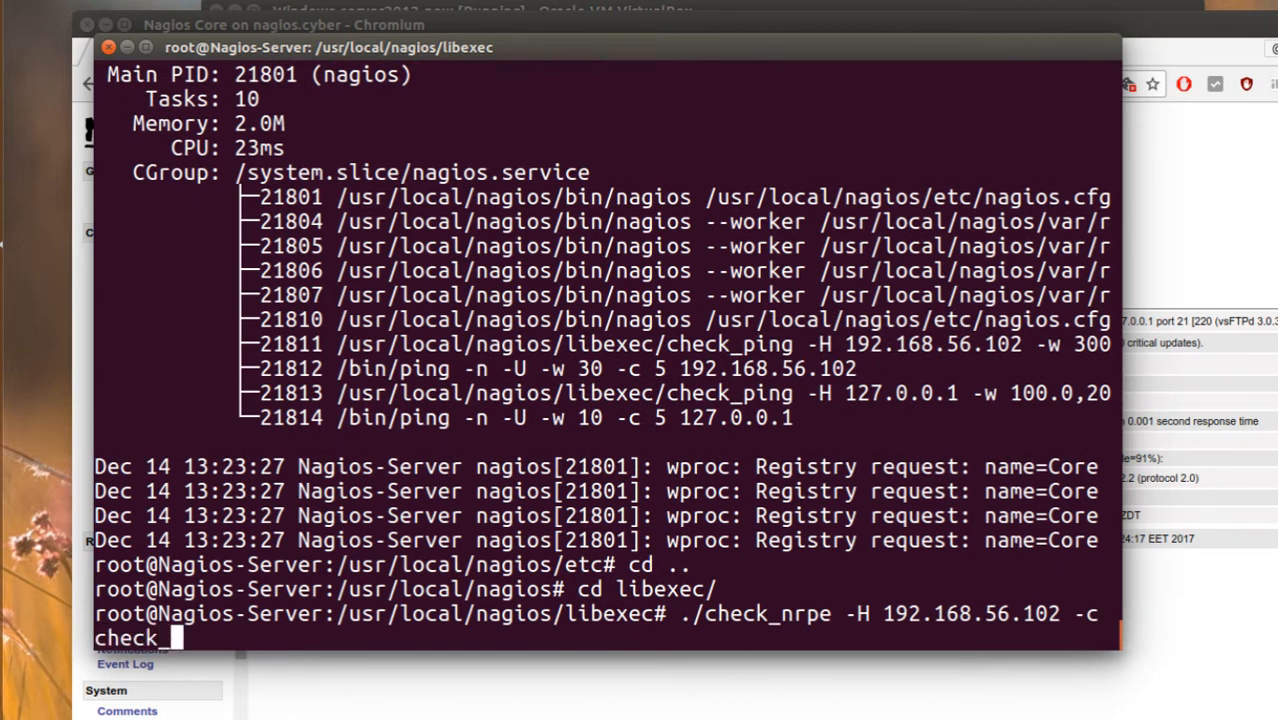
type("_memory")
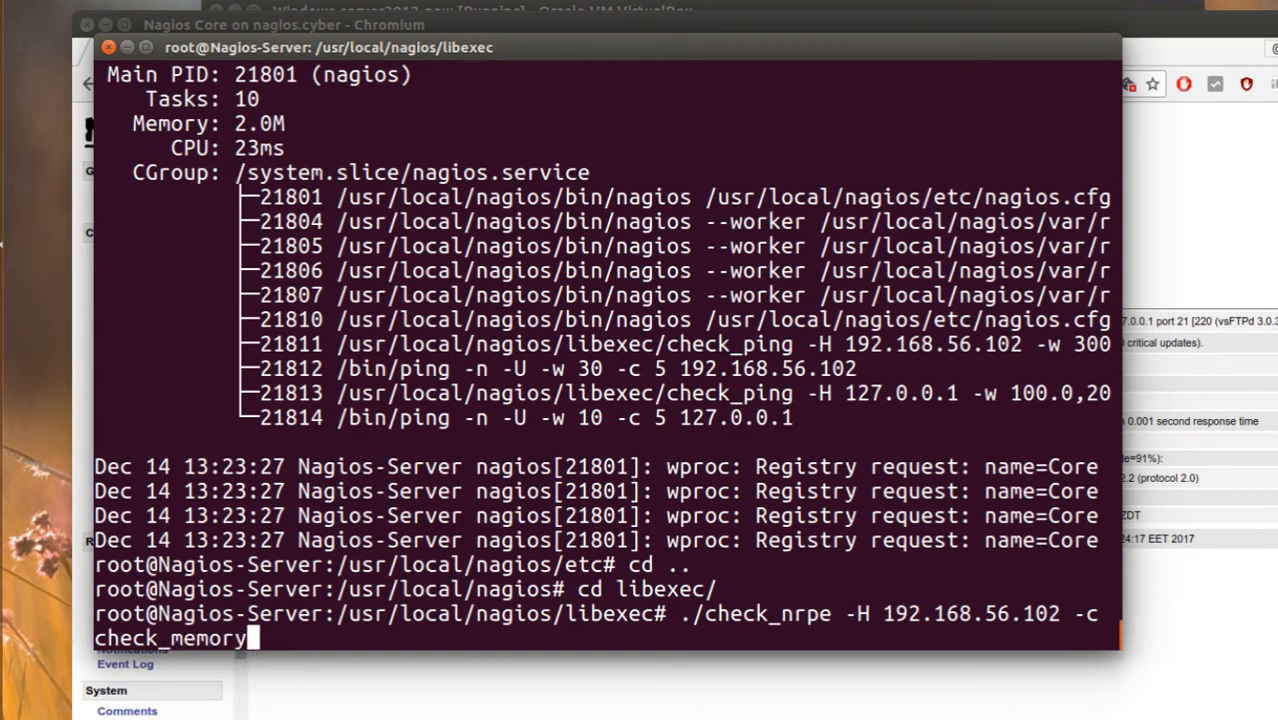
key("Return")
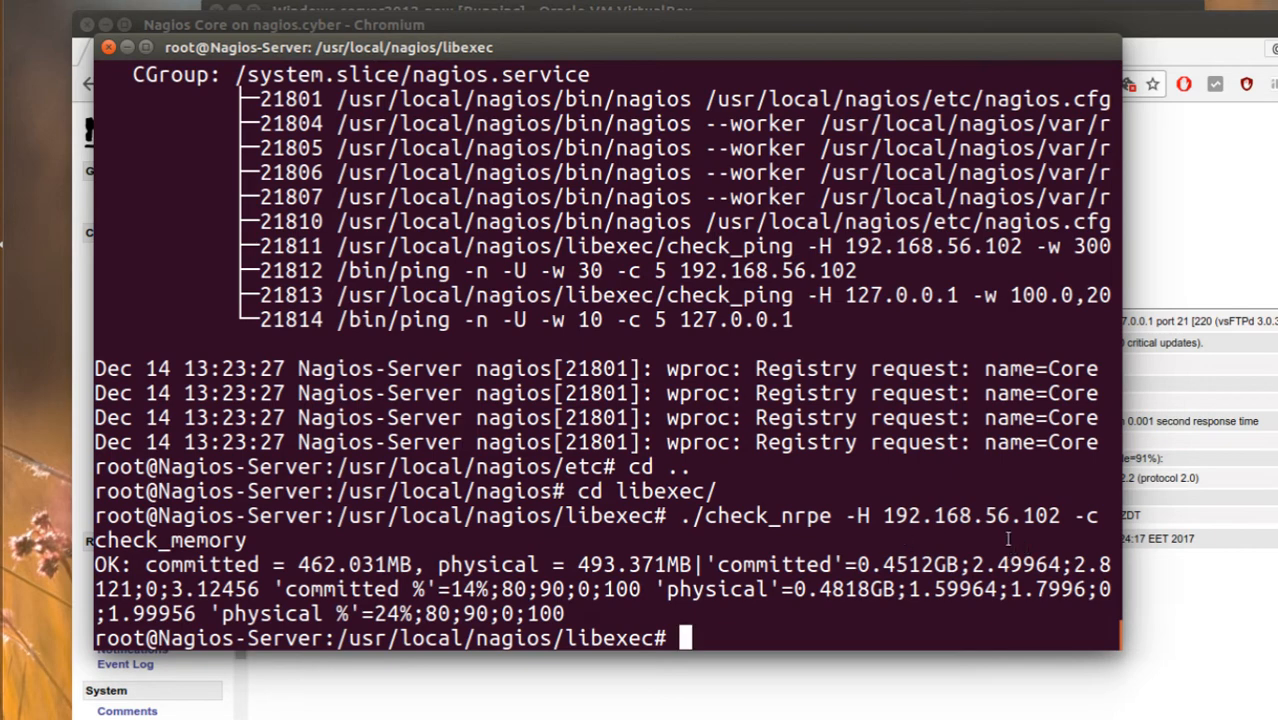
Switch to the Nagios Core page, reload the services and check the Windows-server2012R2 CPU Usage status
left_click(1223, 65)
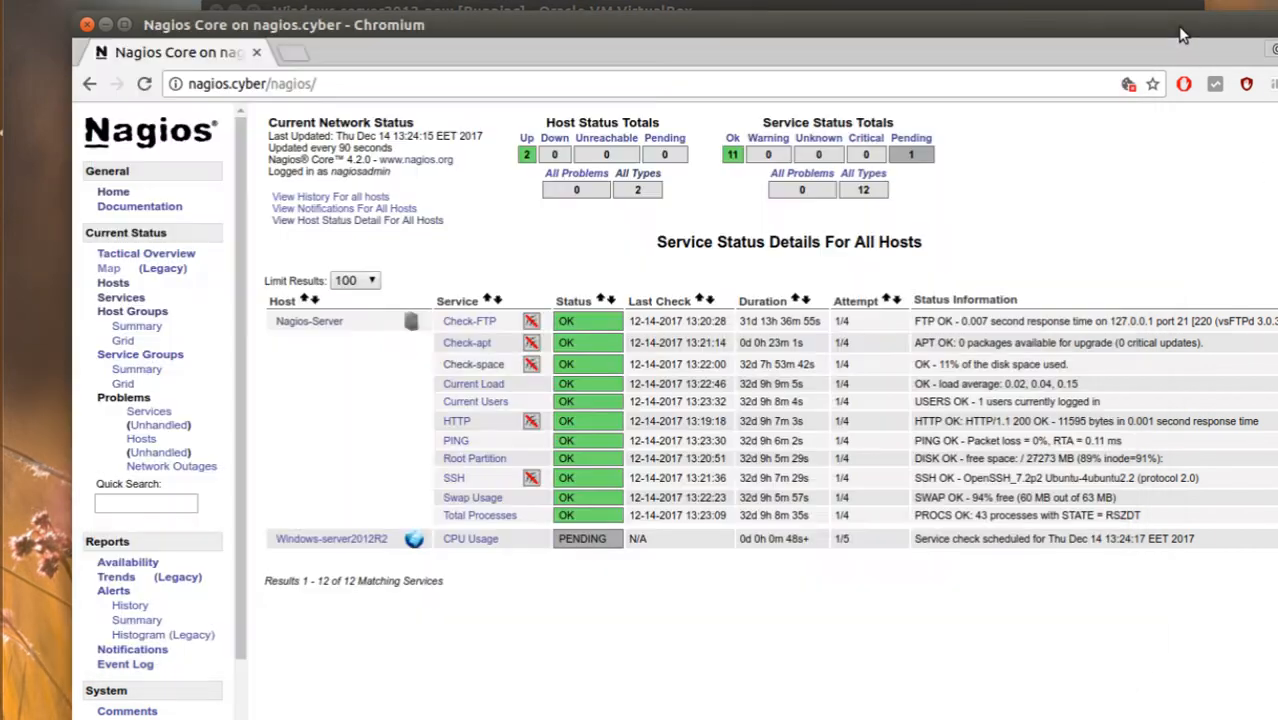
left_click(121, 297)
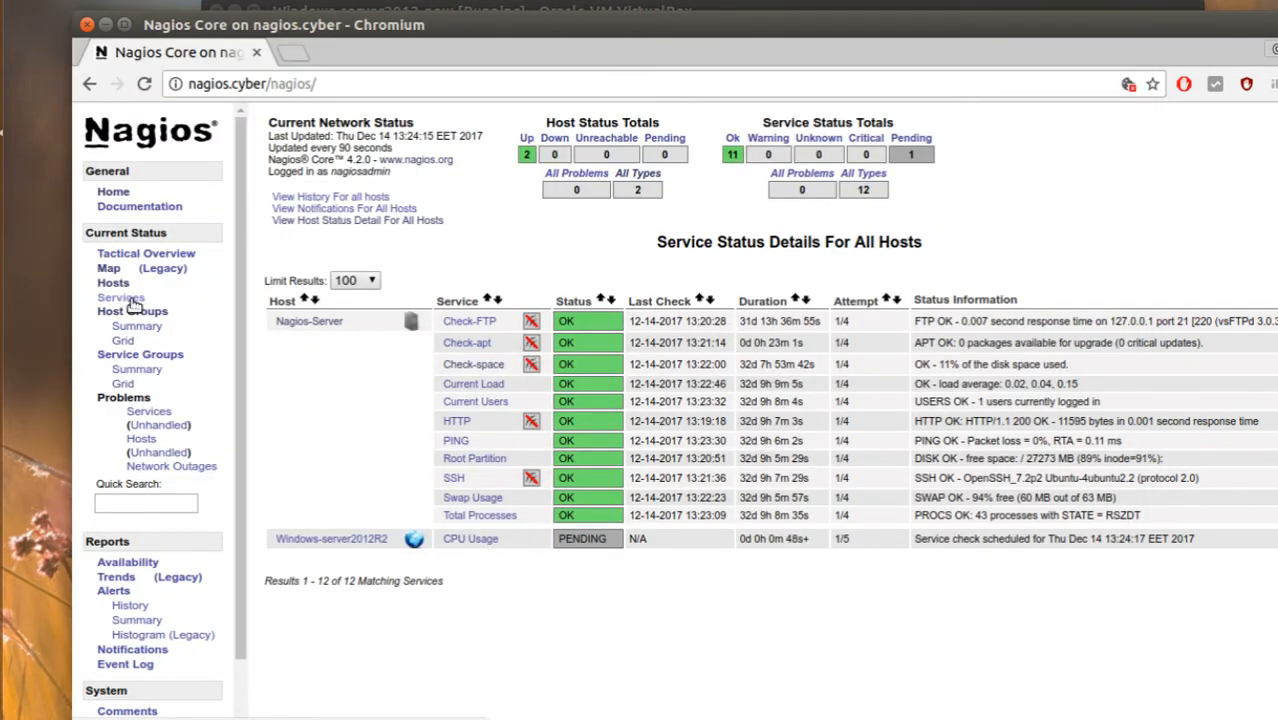
left_click_drag(1010, 540, 922, 540)
double_click(815, 38)
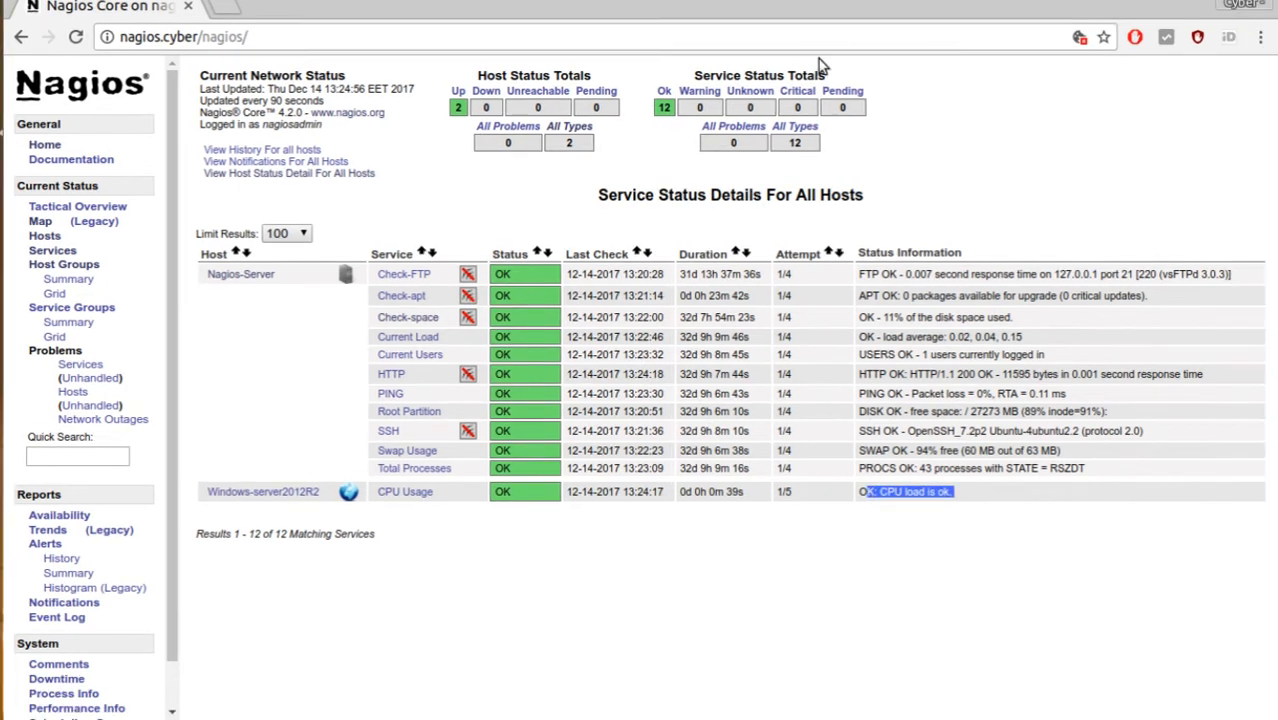
left_click(898, 521)
key("super+Down")
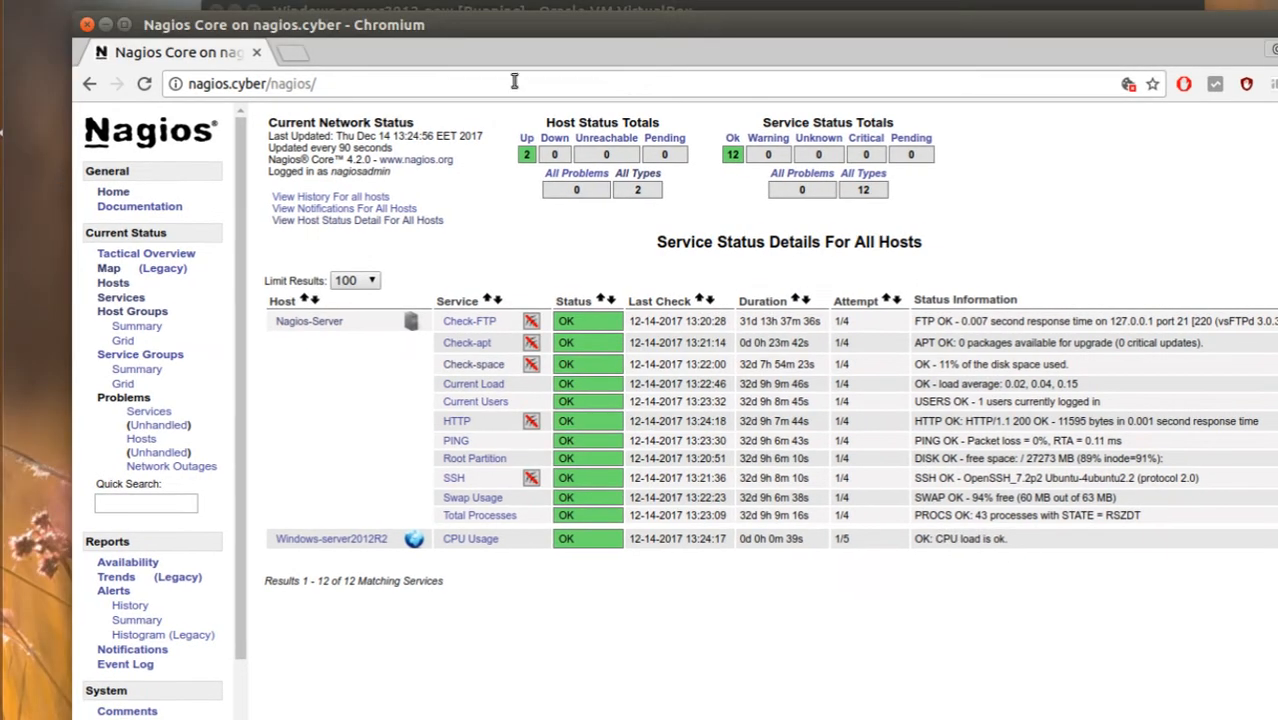
Minimize the browser, return to the terminal, clear it and change to the /usr/local/nagios/etc directory
left_click(106, 24)
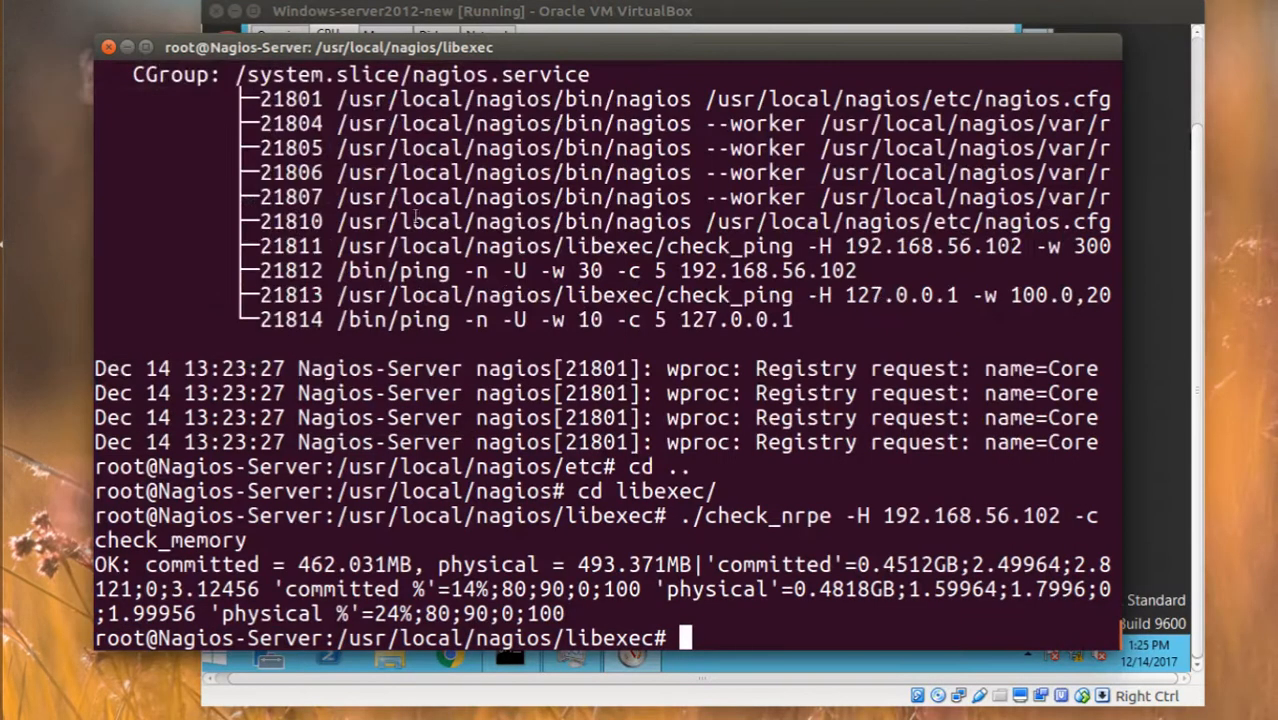
left_click(690, 14)
key("alt+Tab")
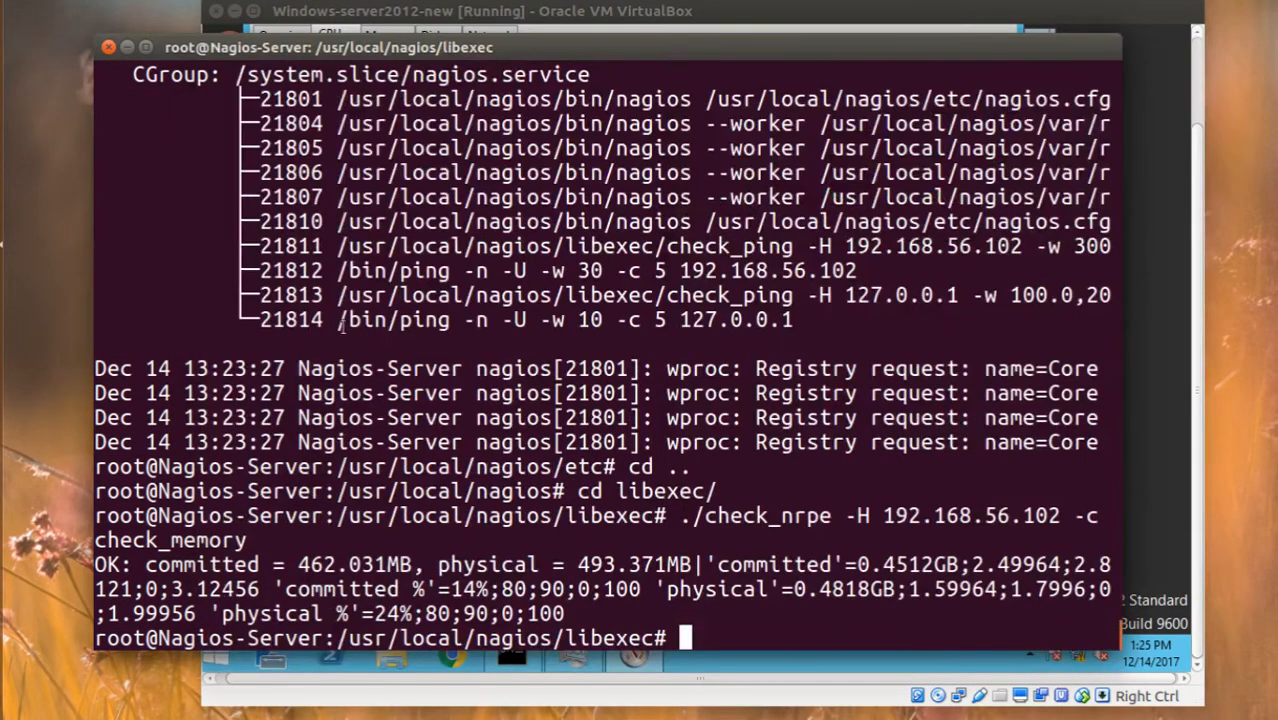
type("nano")
key("BackSpace")
key("BackSpace")
key("BackSpace")
key("BackSpace")
key("BackSpace")
type("cd ..")
key("Return")
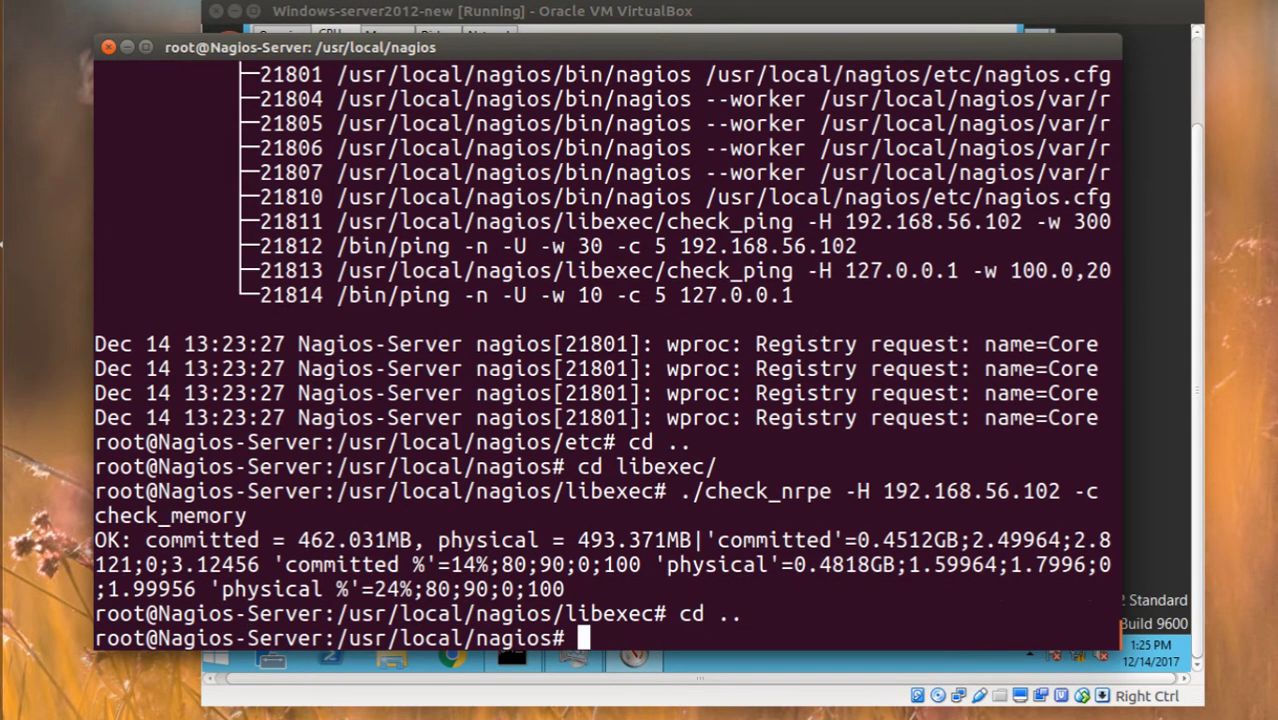
key("ctrl+l")
type("cd etc/")
key("Return")
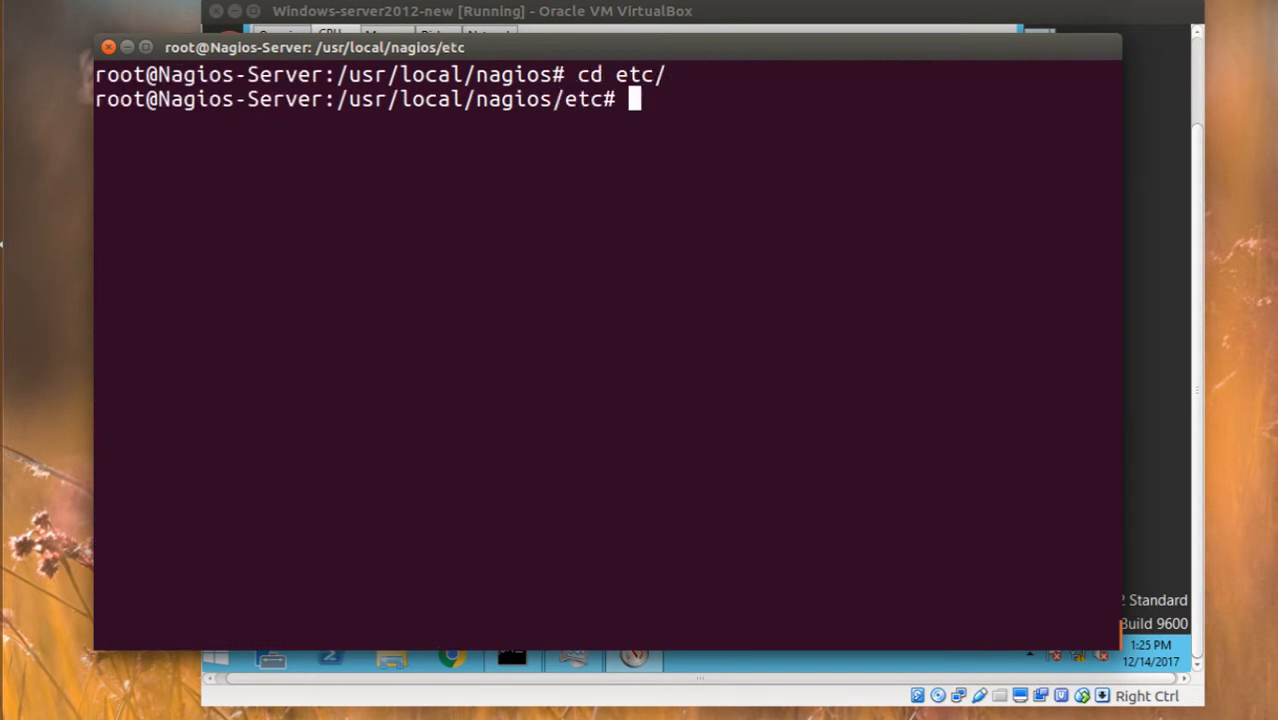
Open services.cfg in the nano editor
type("nano ser")
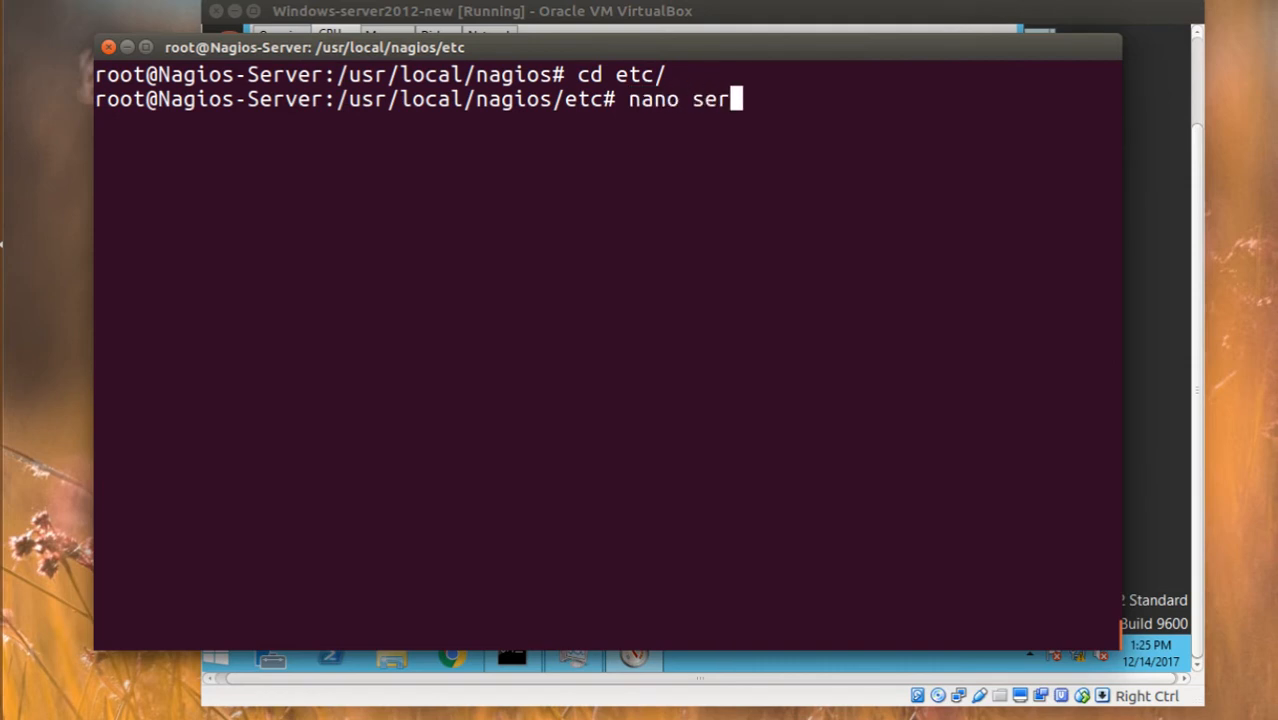
type("vices.cfg")
key("Return")
Copy the whole CPU Usage service definition and paste the copy below it at the end of the file
key("Down")
key("Down")
key("Down")
key("Down")
key("Down")
key("Down")
key("Down")
key("Down")
key("Down")
key("Down")
key("Down")
key("Down")
key("Down")
key("Down")
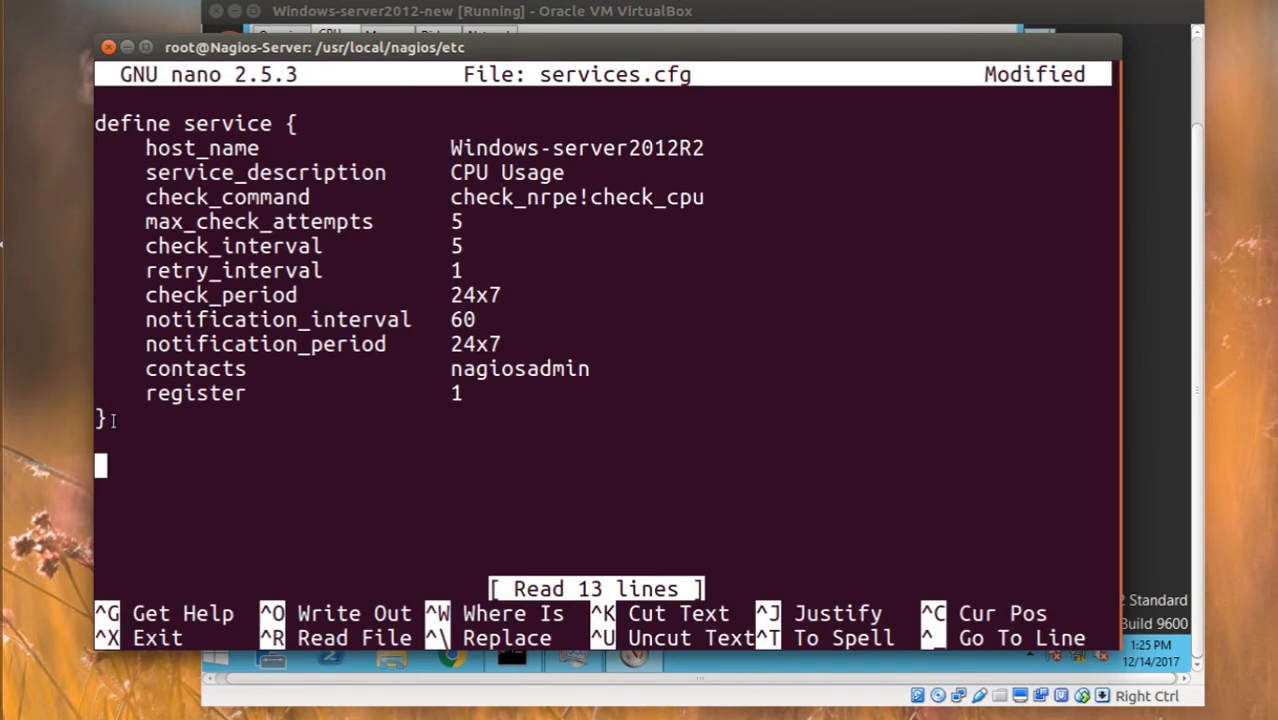
left_click_drag(113, 418, 100, 135)
key("super+c")
left_click(216, 428)
middle_click(214, 508)
Set the service_description of the second service definition to "This my Windows-server memory"
key("Up")
key("Up")
key("Up")
key("Up")
key("Up")
key("Up")
key("Up")
key("Up")
key("Up")
key("Up")
key("Up")
key("Up")
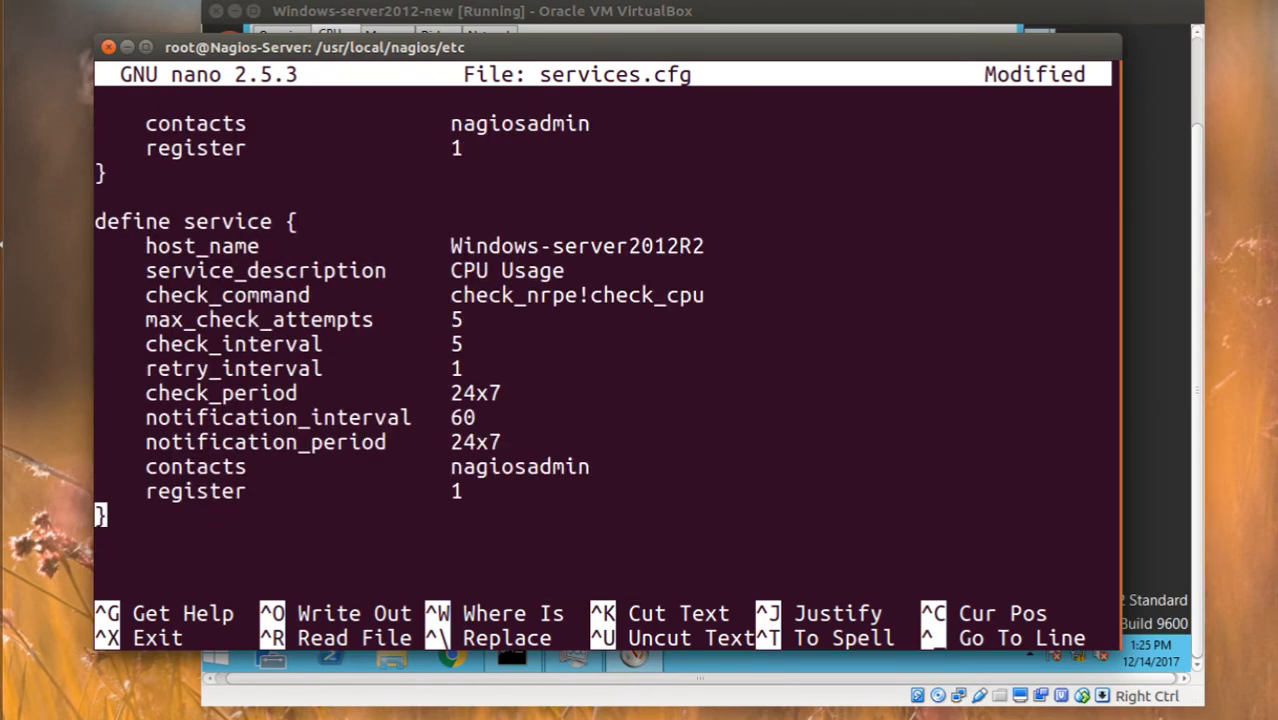
key("Right")
key("Right")
key("Right")
key("Right")
key("Right")
key("Right")
key("Right")
key("Right")
key("Right")
key("Right")
key("Right")
key("Right")
key("Right")
key("Right")
key("Right")
key("Right")
key("Down")
key("Right")
key("Right")
key("Right")
key("Right")
key("Right")
key("Right")
key("Right")
key("Right")
key("Right")
key("Right")
key("Right")
key("Right")
key("Right")
key("Right")
key("Right")
key("Right")
key("Right")
key("Right")
key("Right")
key("Right")
key("BackSpace")
key("BackSpace")
key("BackSpace")
key("BackSpace")
key("BackSpace")
key("BackSpace")
key("BackSpace")
key("BackSpace")
key("BackSpace")
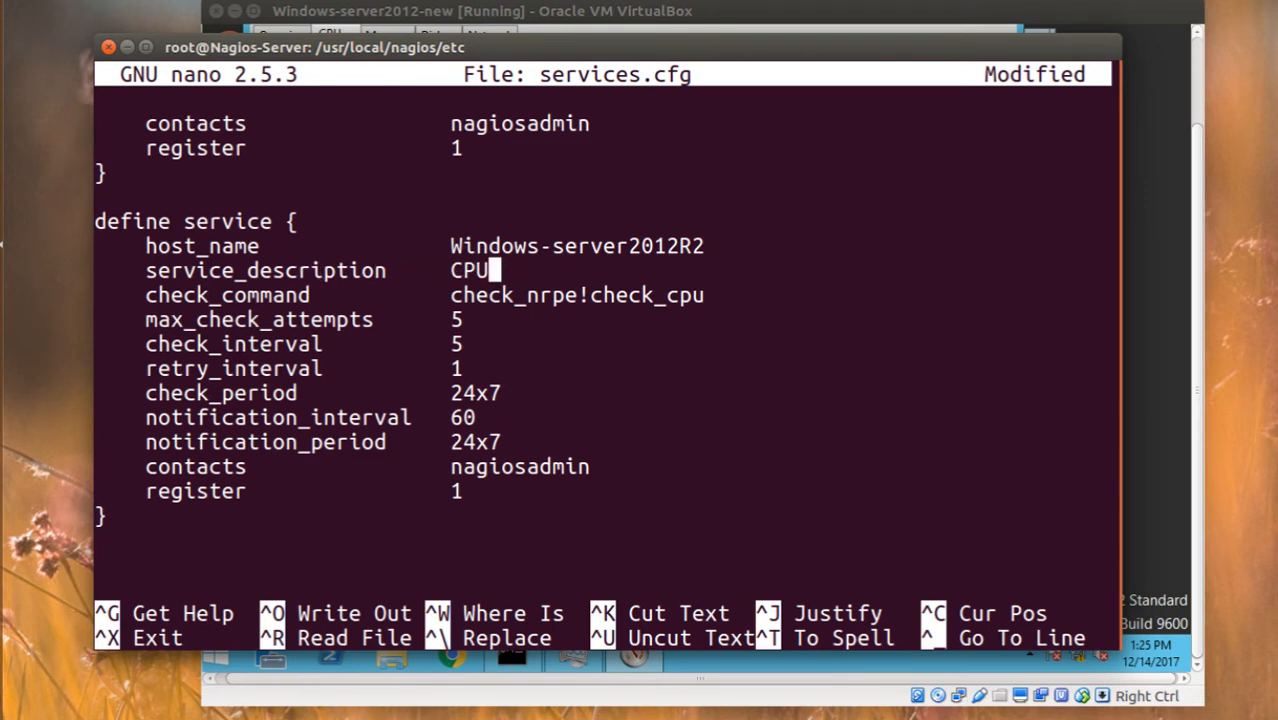
type("t")
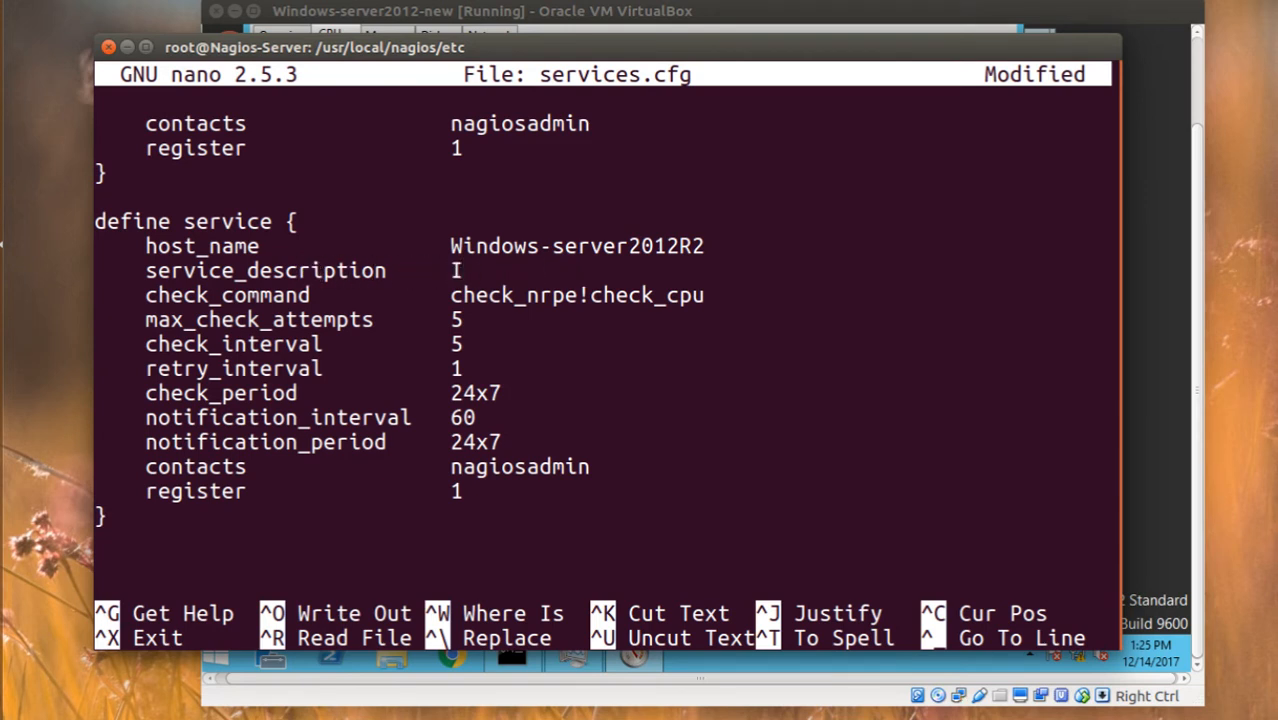
key("BackSpace")
type("This m")
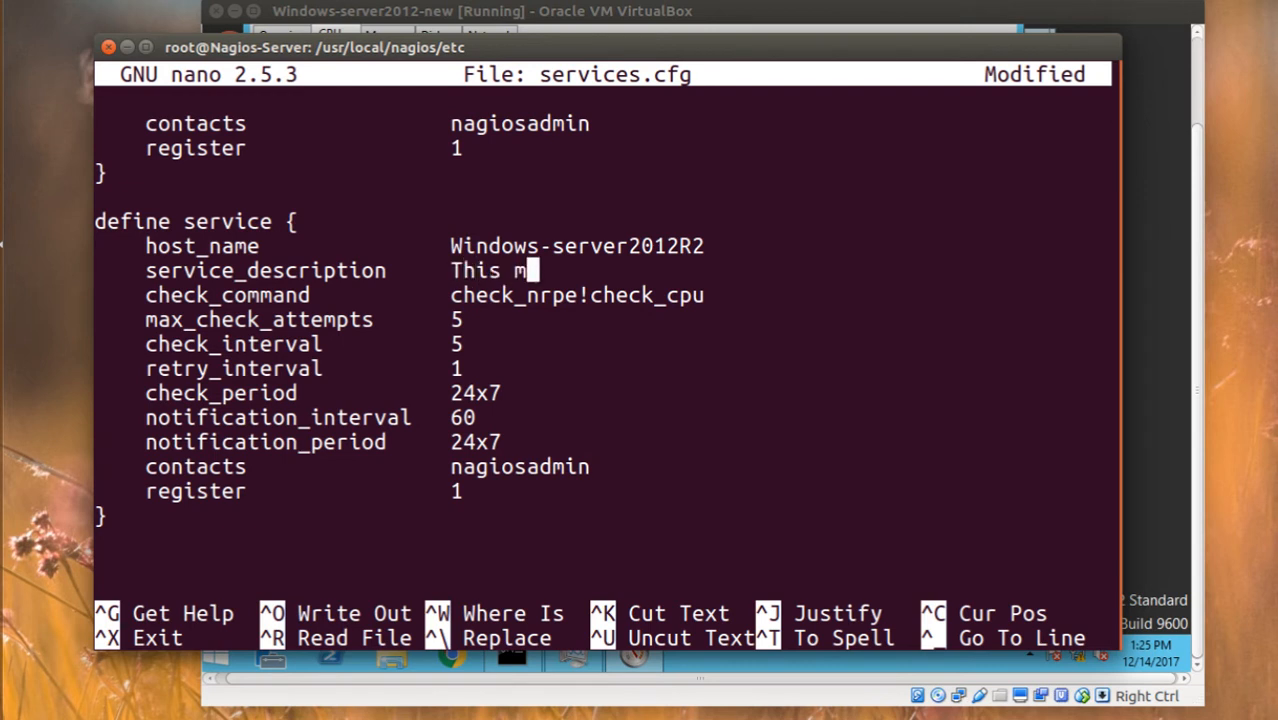
type("y s")
key("BackSpace")
type("Windows")
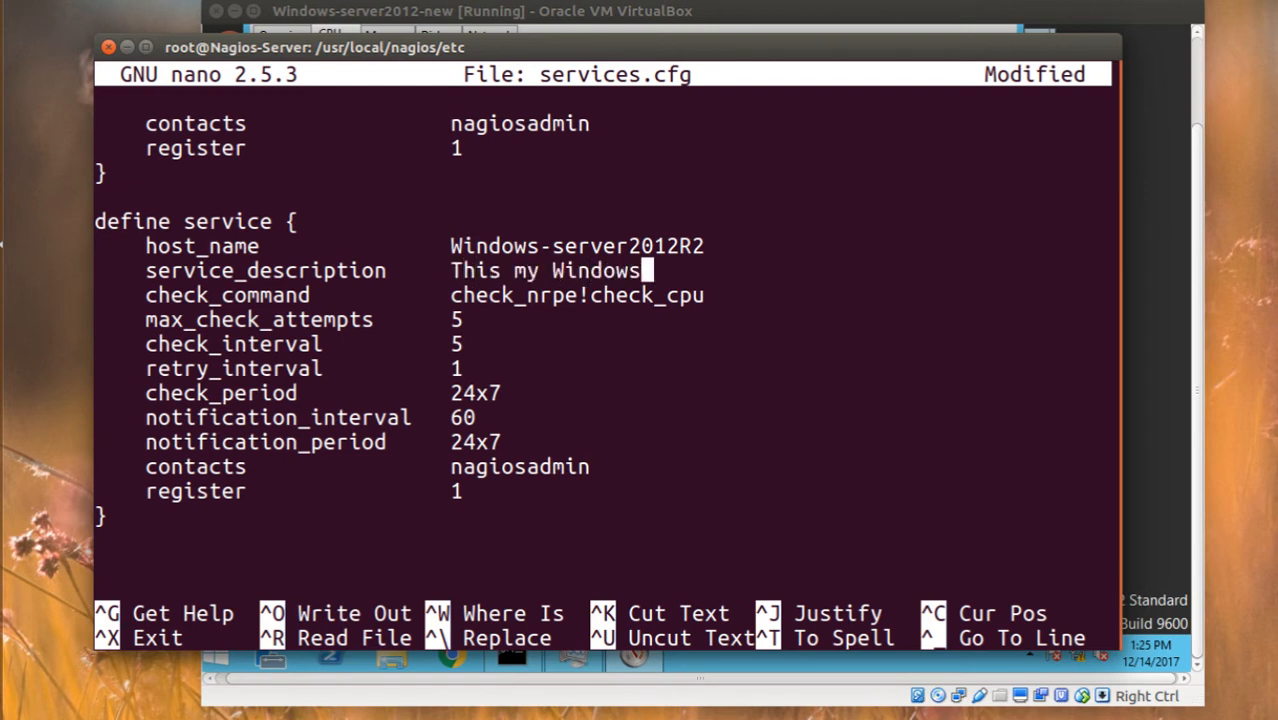
type("-server ")
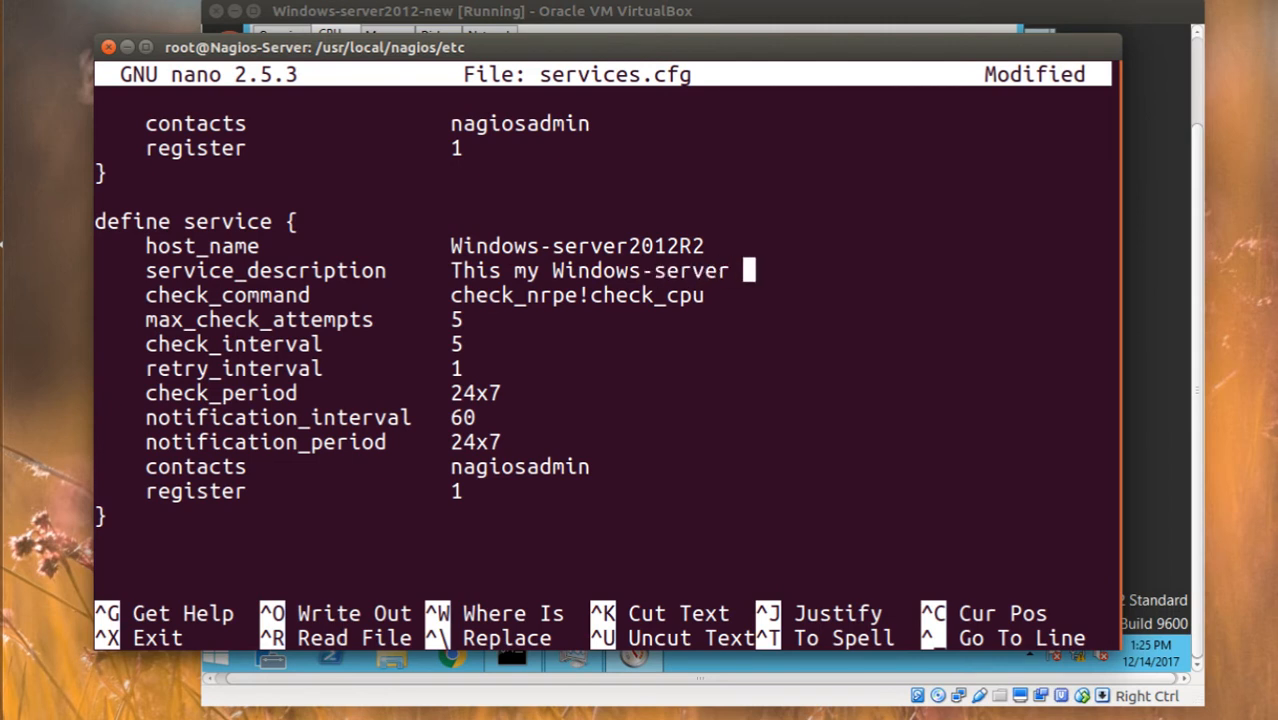
type("memory")
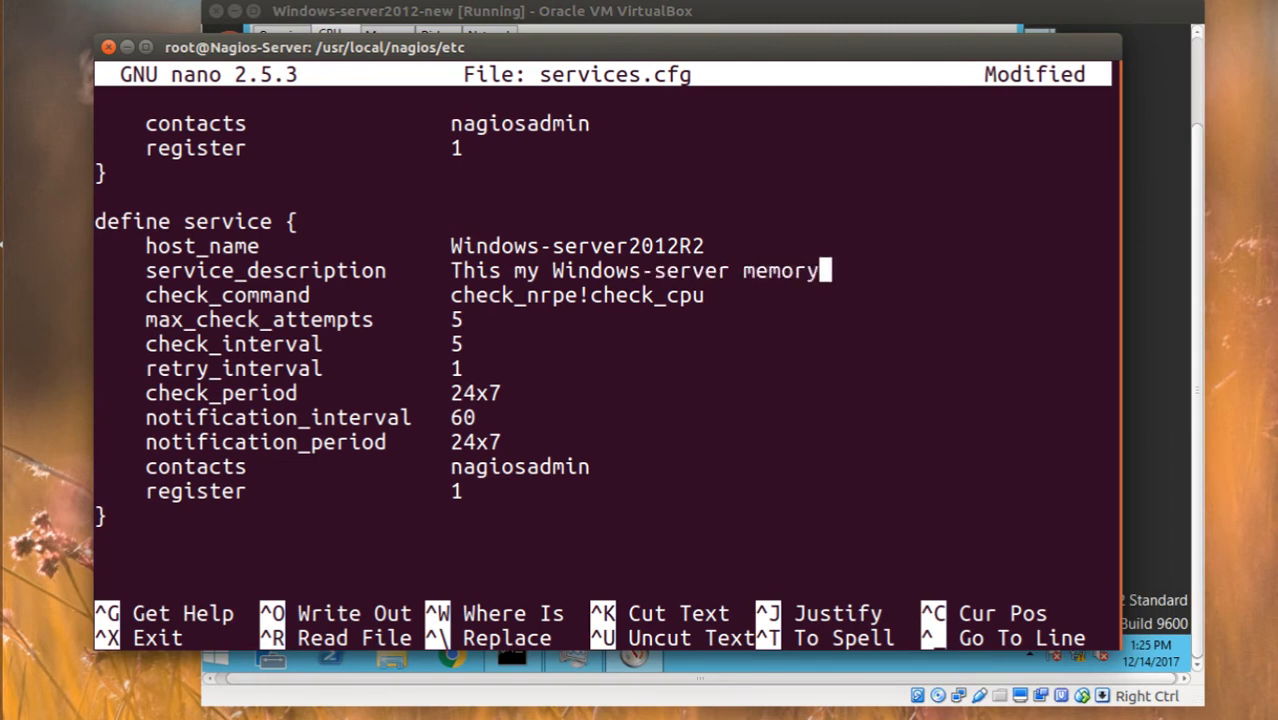
Set the second definition's check_command to check_nrpe!check_memory, then save services.cfg and exit nano
key("Down")
key("BackSpace")
key("BackSpace")
key("BackSpace")
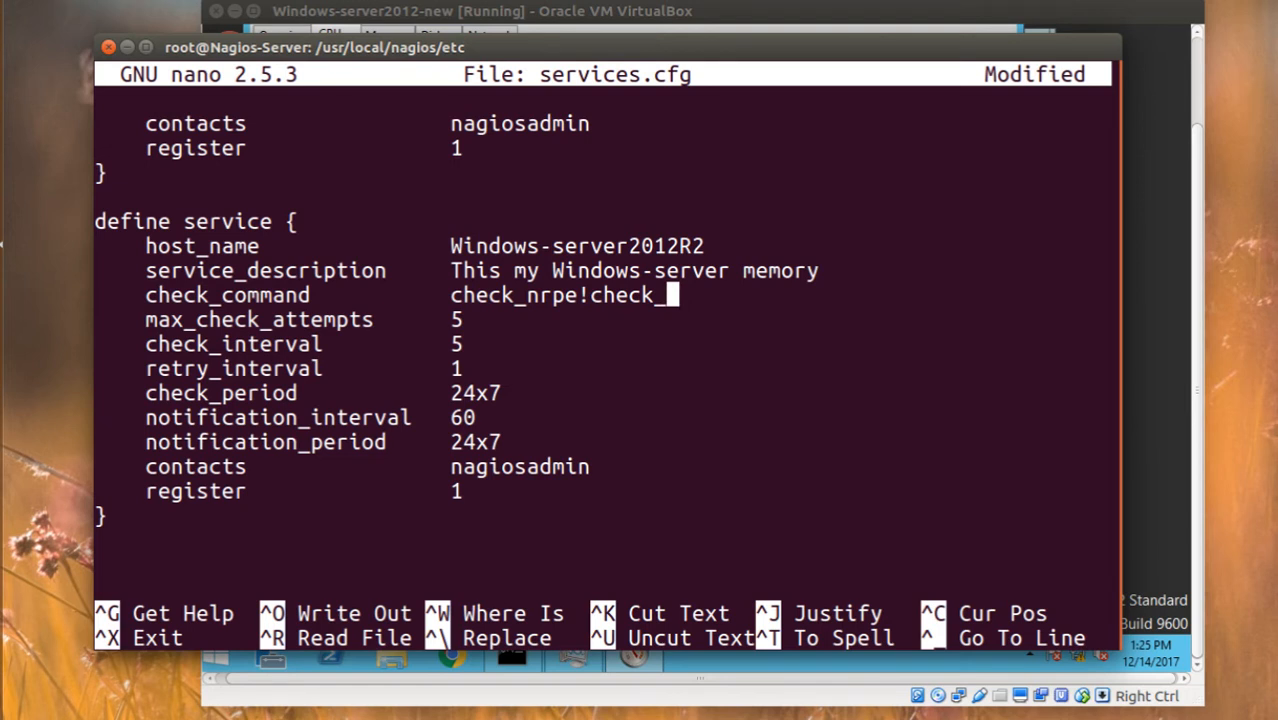
type("memory")
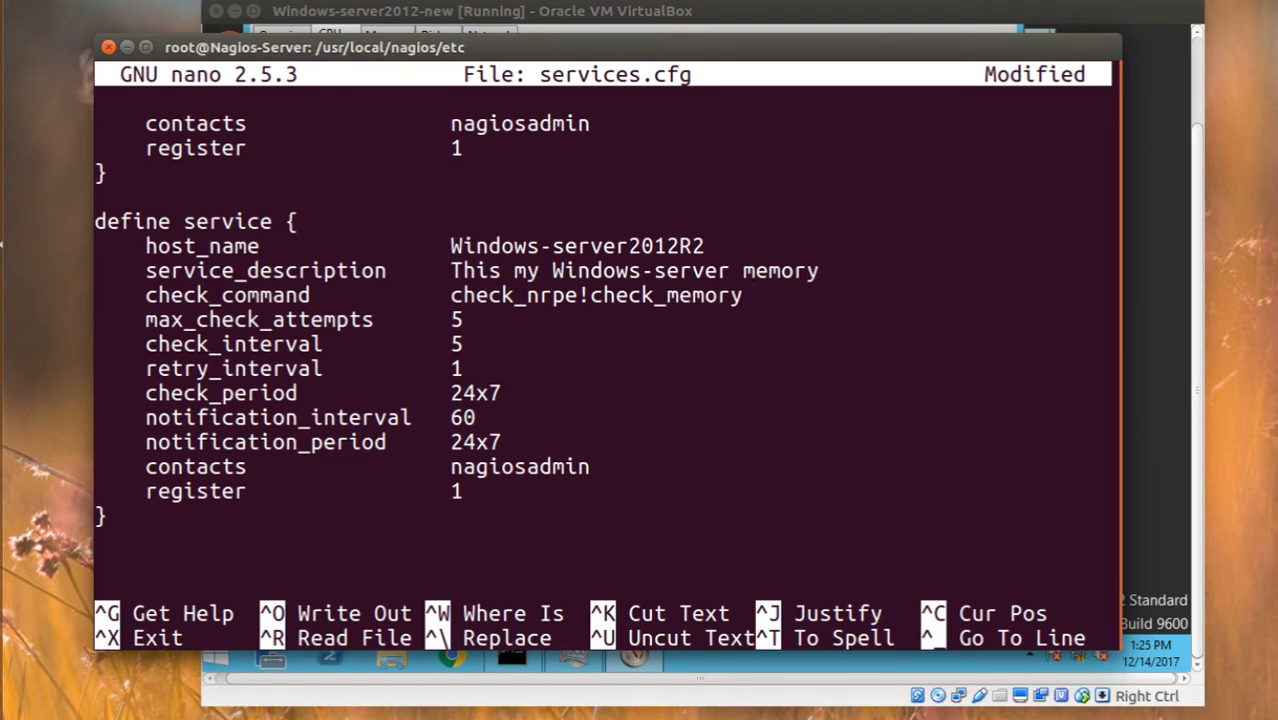
key("ctrl+x")
key("y")
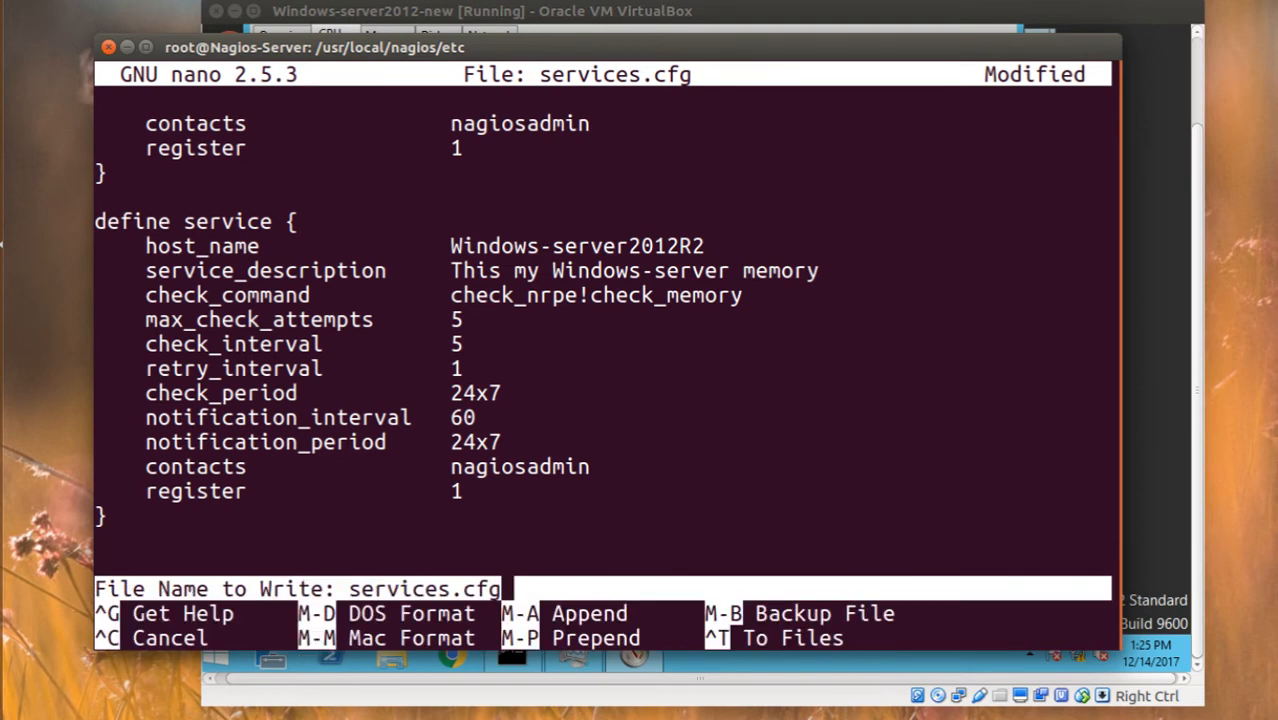
key("Return")
Restart the nagios service from the terminal
type("service ")
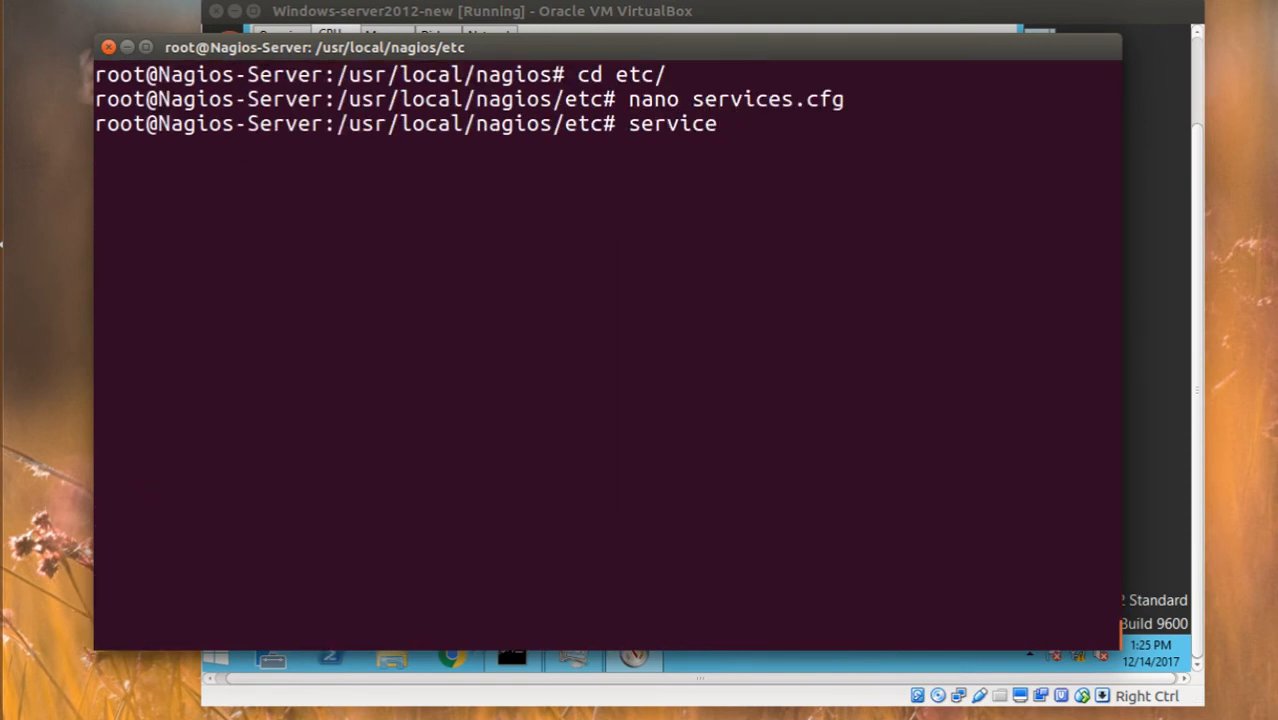
type("nagios resat")
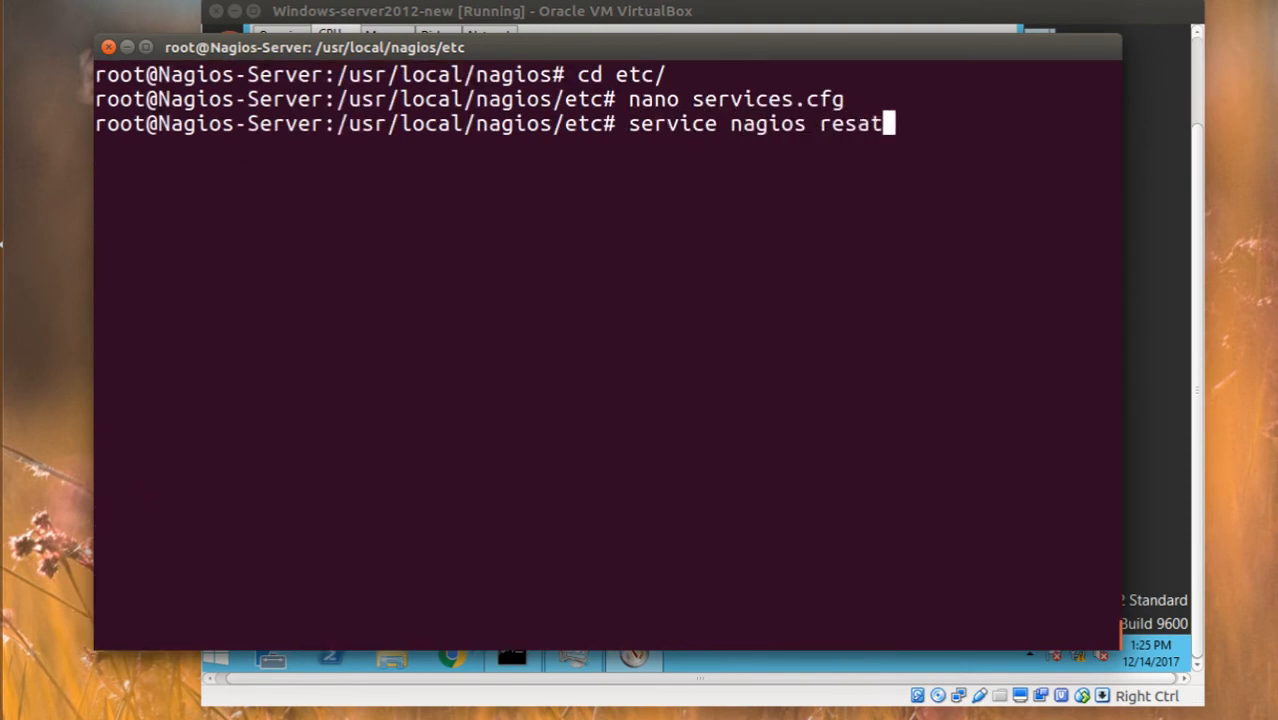
type("rt")
key("BackSpace")
key("BackSpace")
key("BackSpace")
key("BackSpace")
key("BackSpace")
type("s")
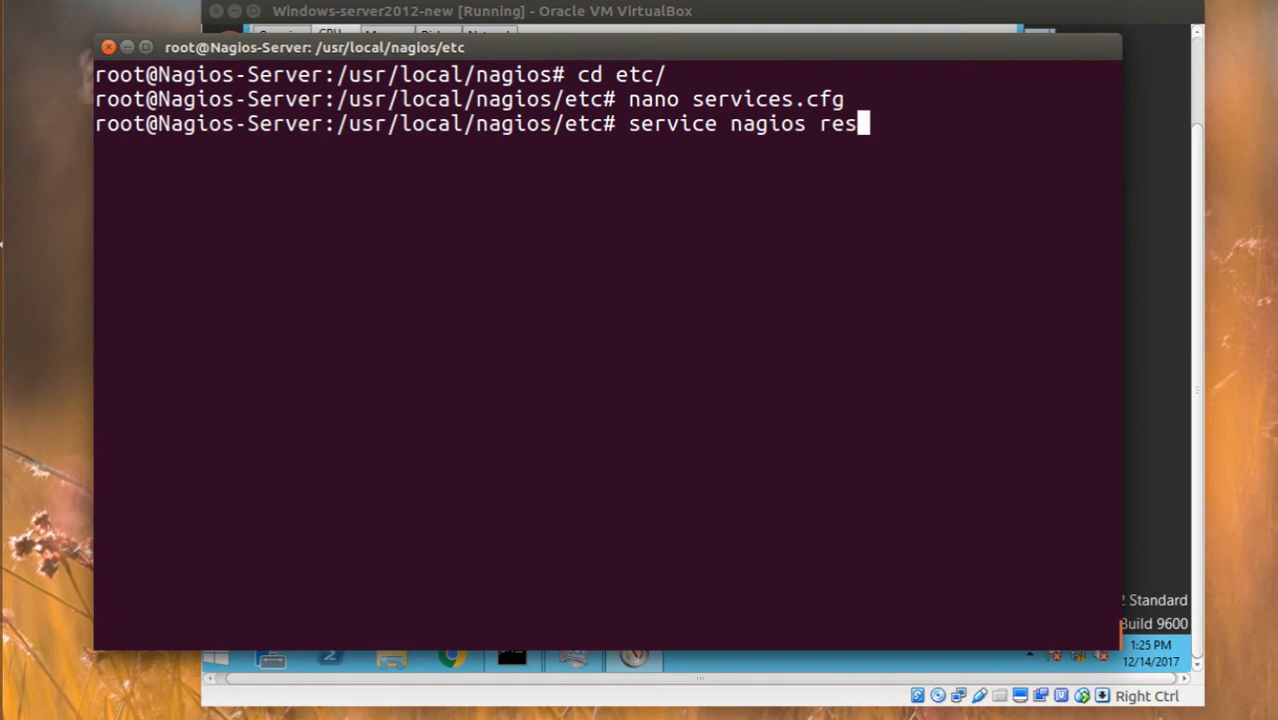
type("tart")
key("Return")
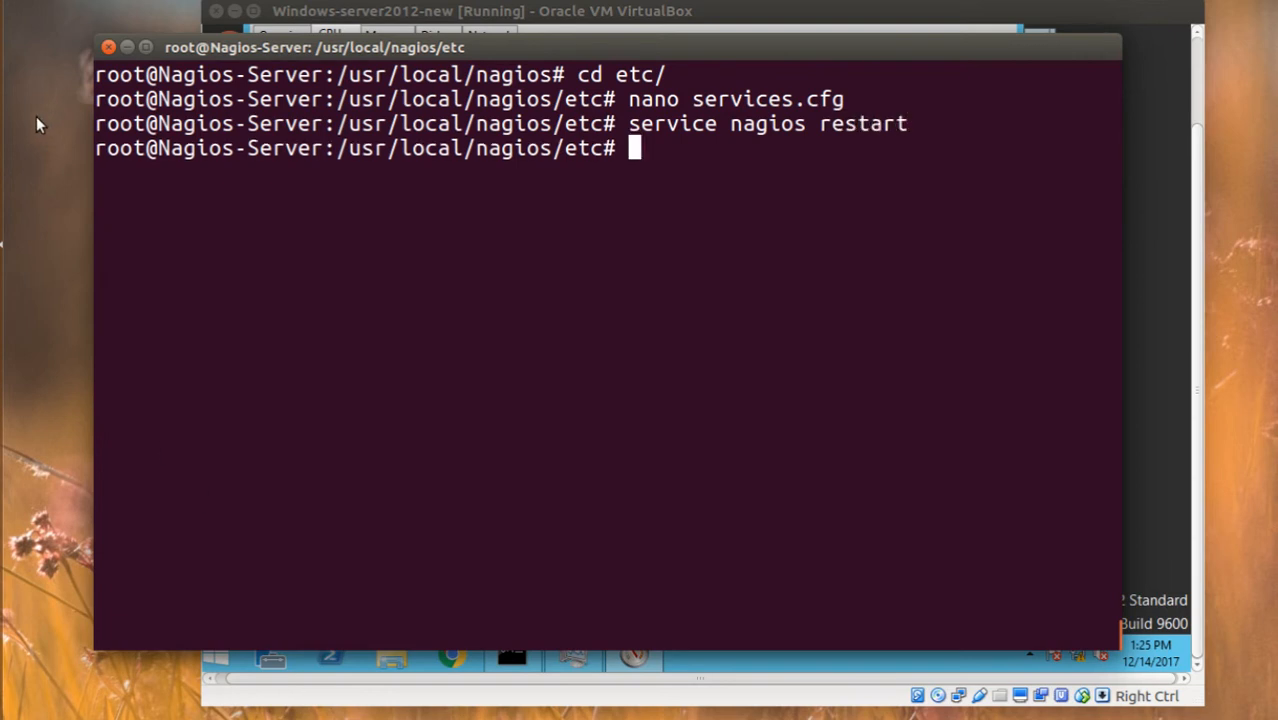
Switch to the Nagios web interface and reload the service status list for all hosts
key("alt+Tab")
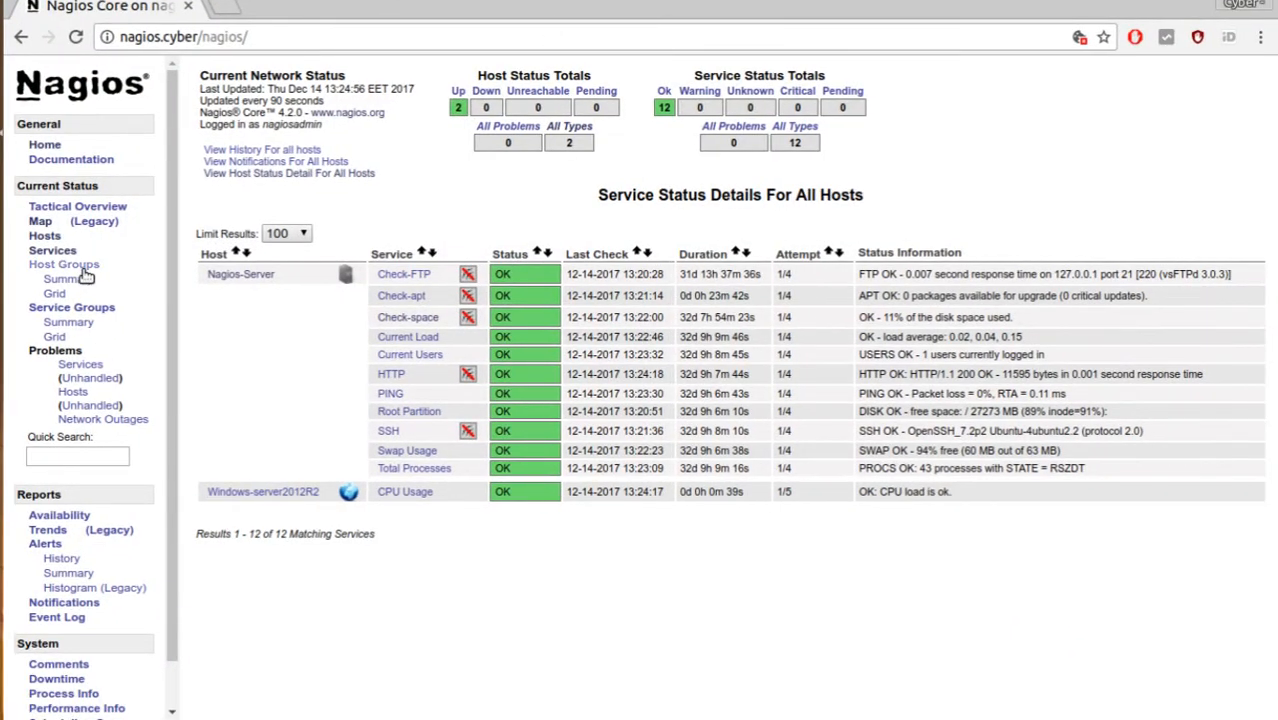
left_click(120, 299)
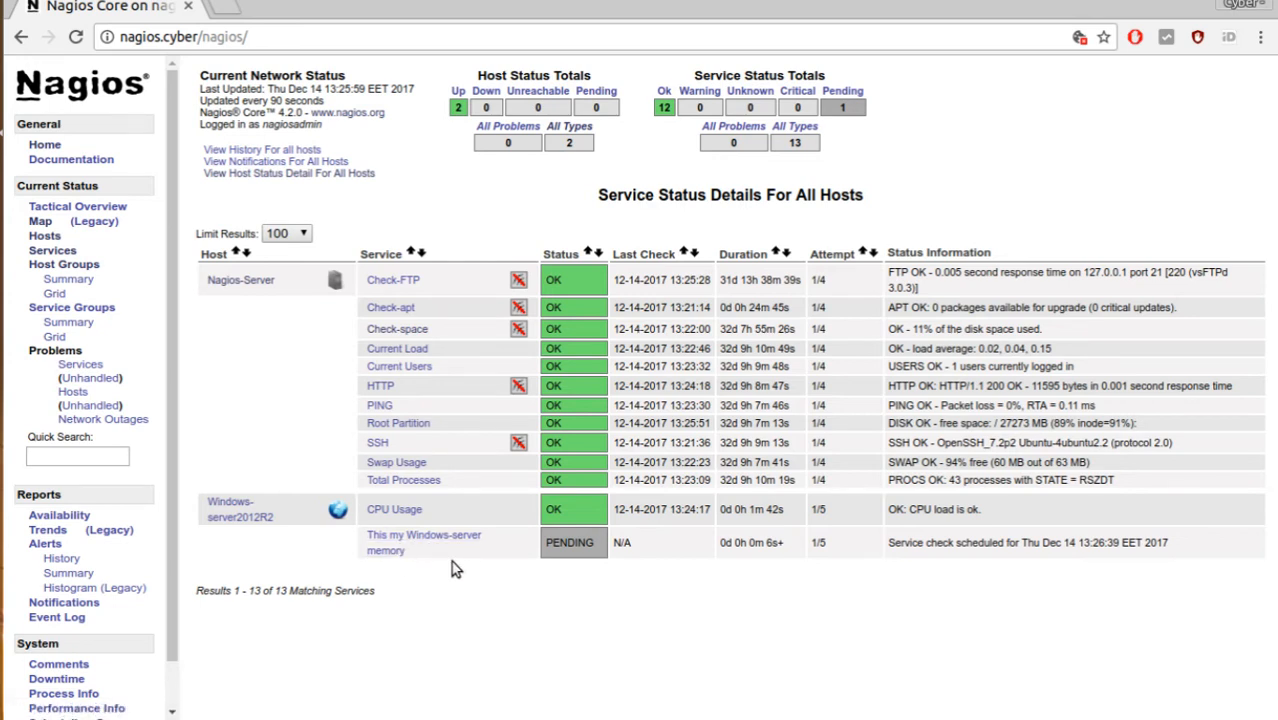
left_click_drag(515, 2, 513, 9)
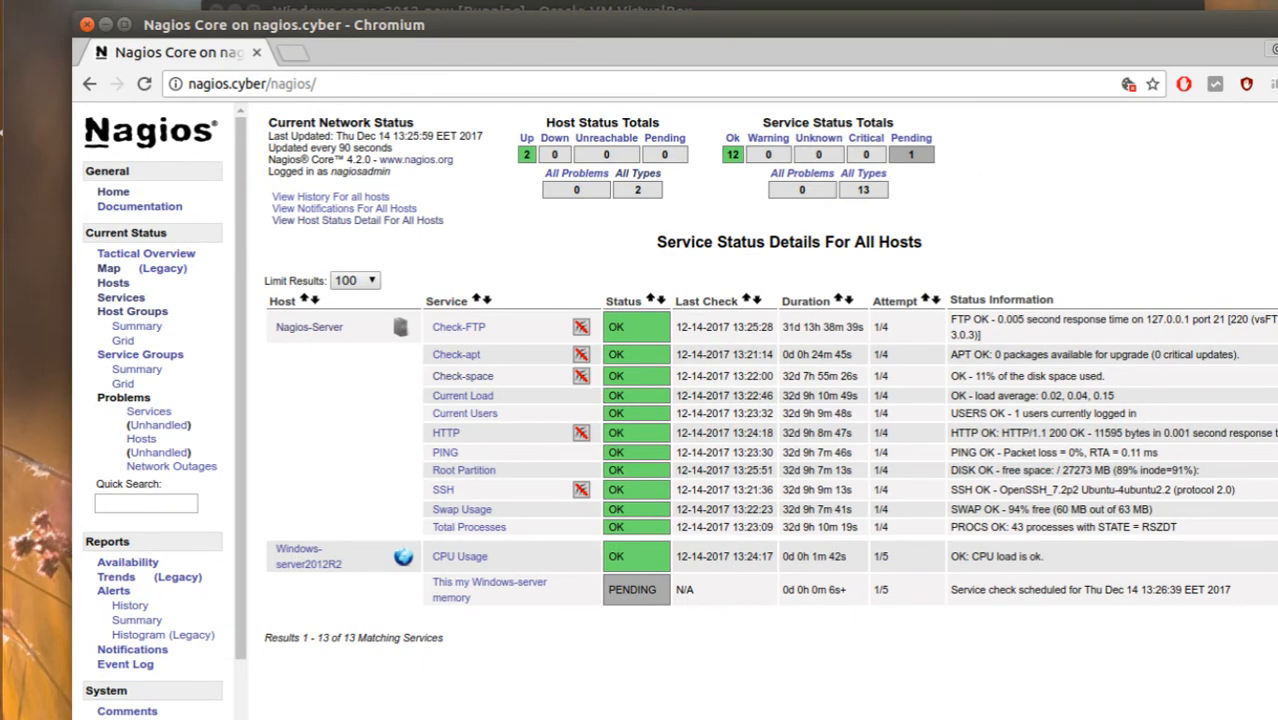
Switch to the Windows Server 2012 virtual machine and view its memory usage in Resource Monitor
left_click(445, 8)
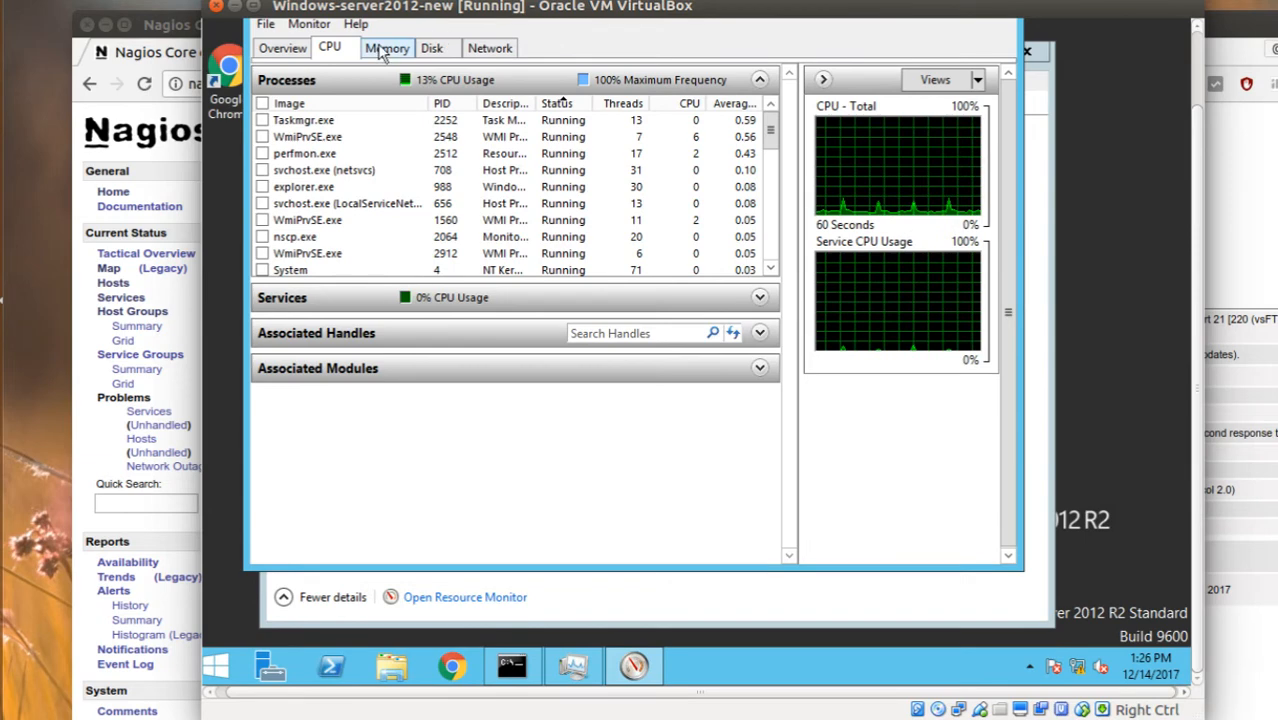
left_click(386, 48)
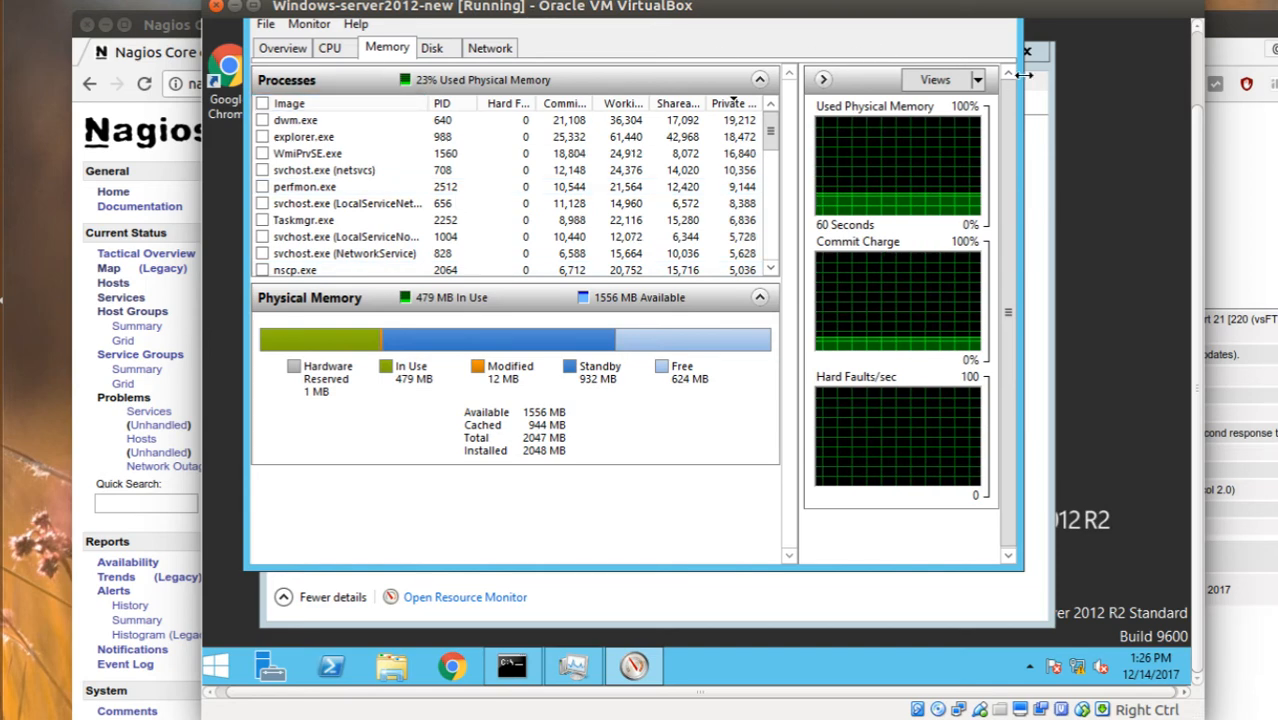
left_click_drag(1199, 118, 1199, 76)
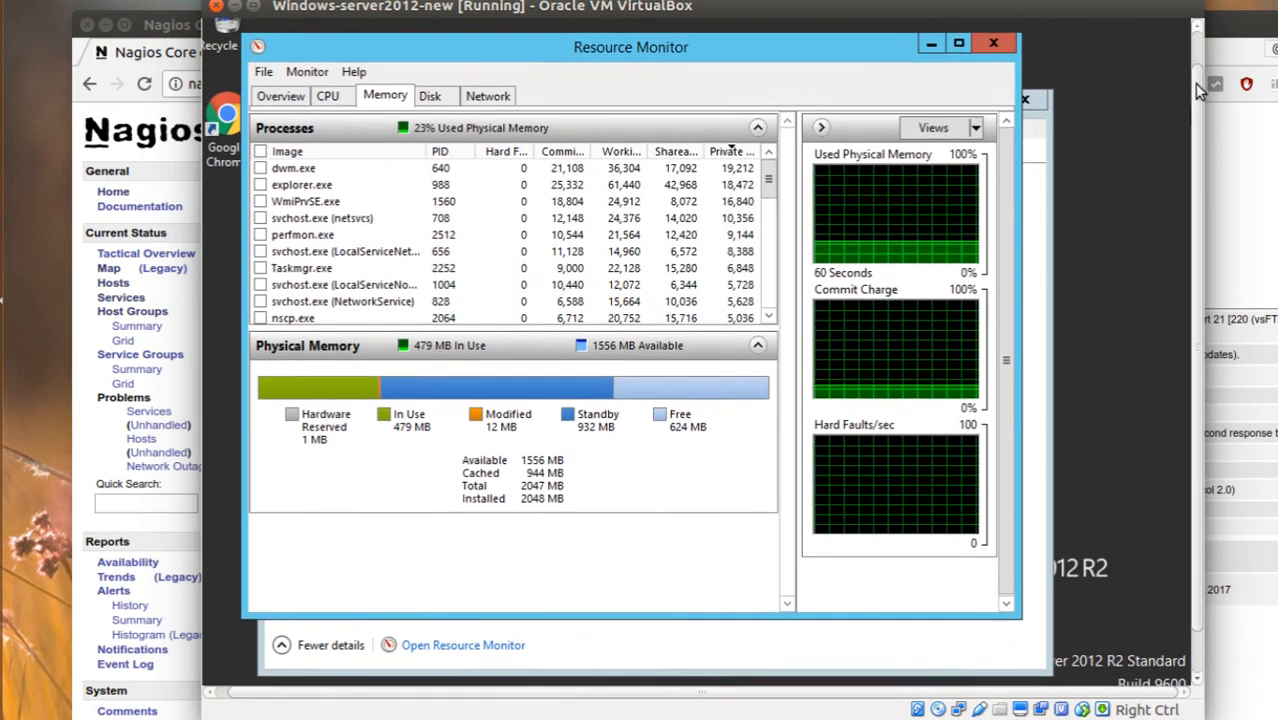
Close Resource Monitor and display the Memory performance graph in Task Manager
left_click(993, 46)
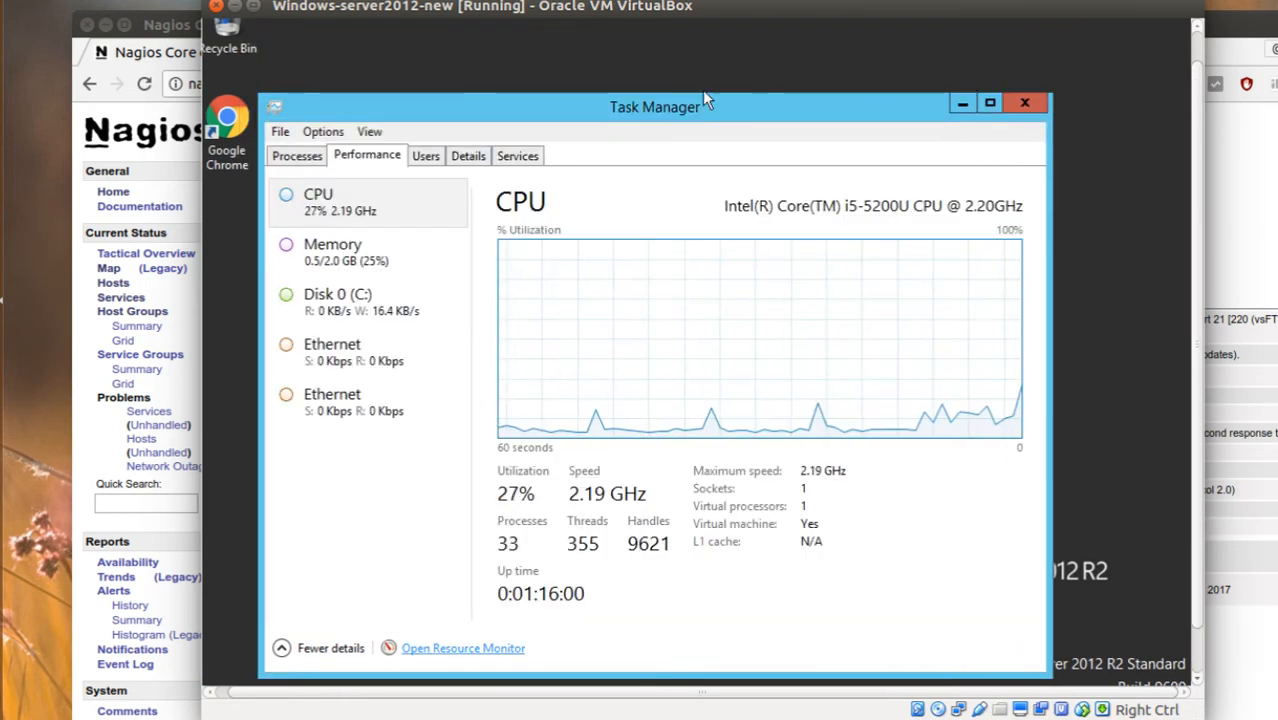
left_click_drag(702, 95, 697, 53)
left_click(435, 226)
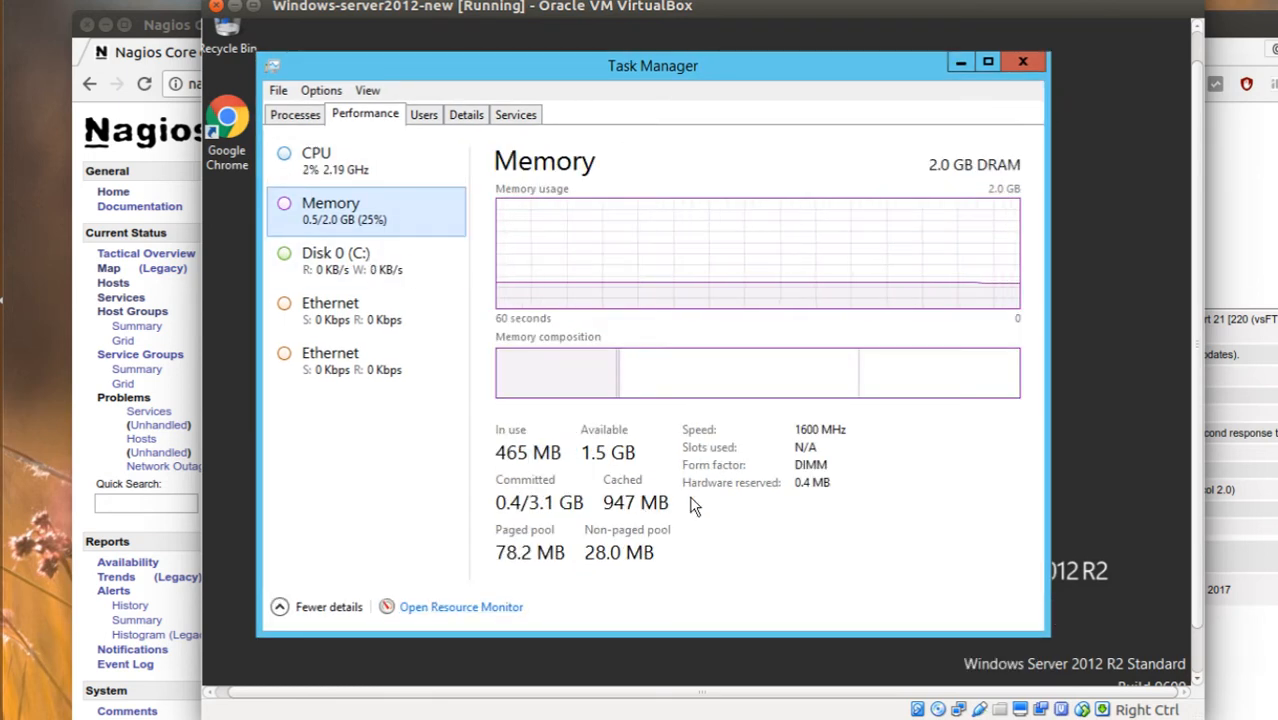
Return to the Nagios web interface and check the status of the Windows-server2012R2 memory service
left_click(153, 36)
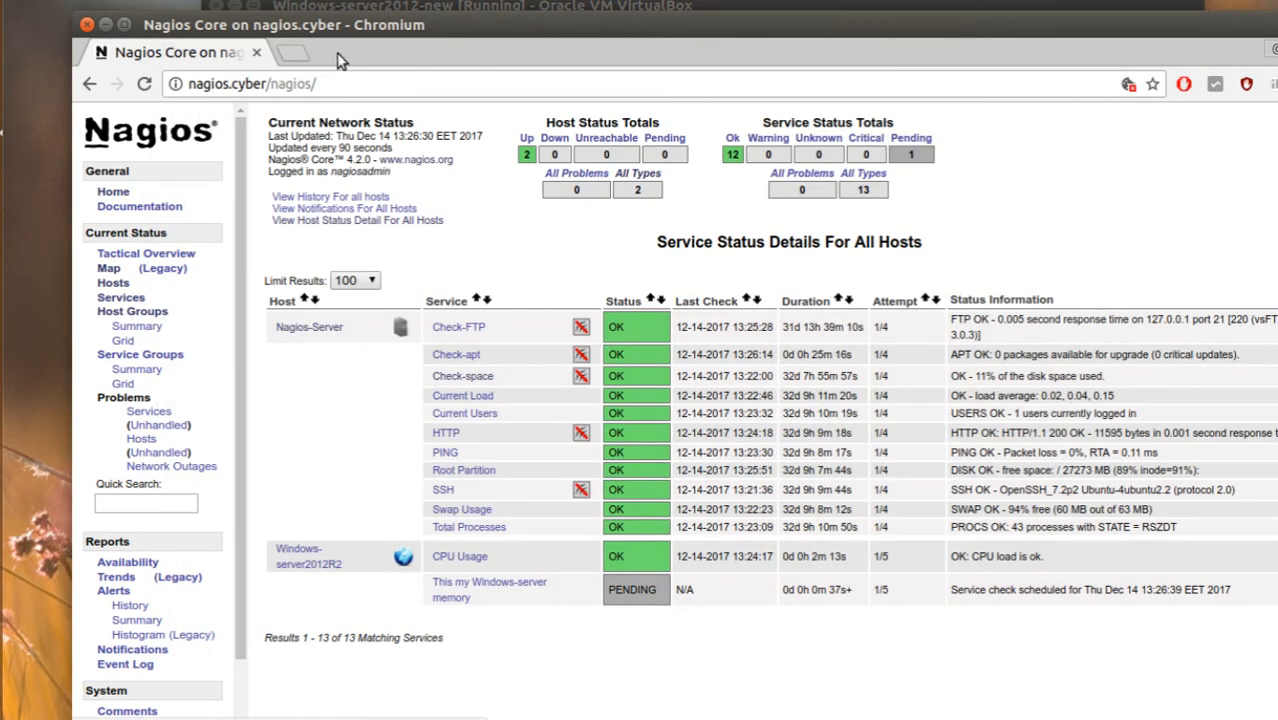
double_click(350, 36)
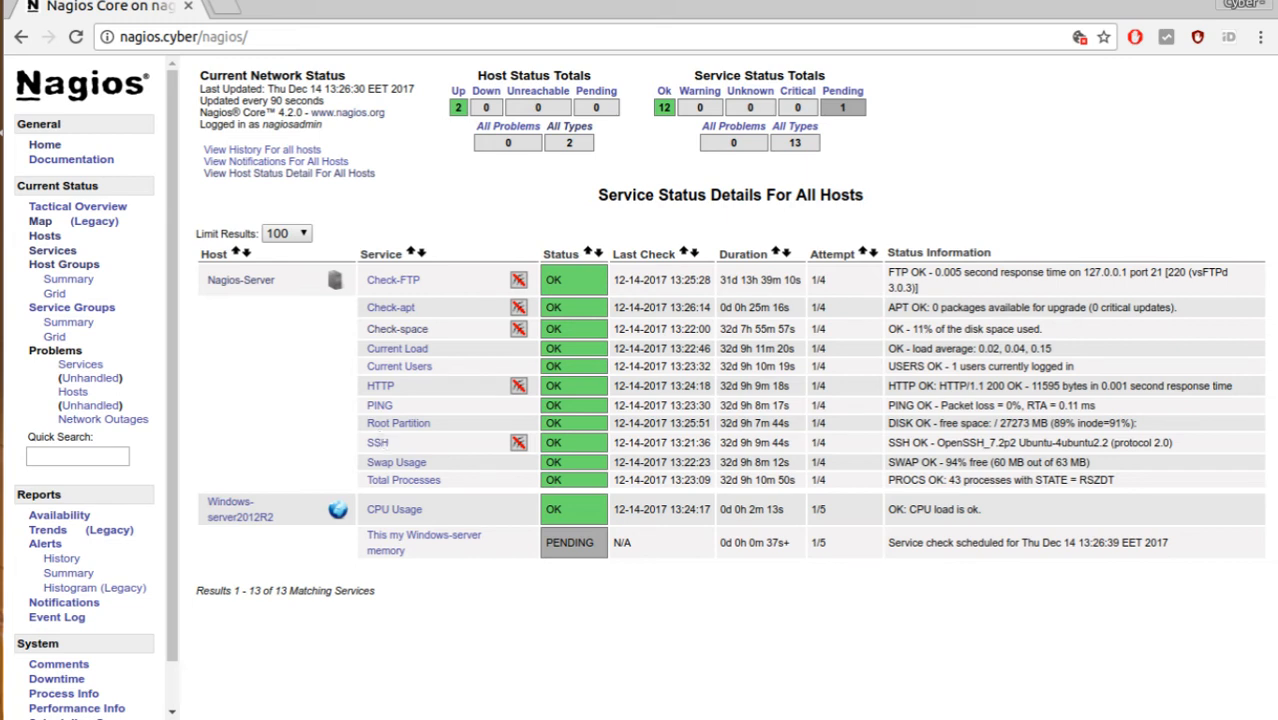
key("ctrl+super+Down")
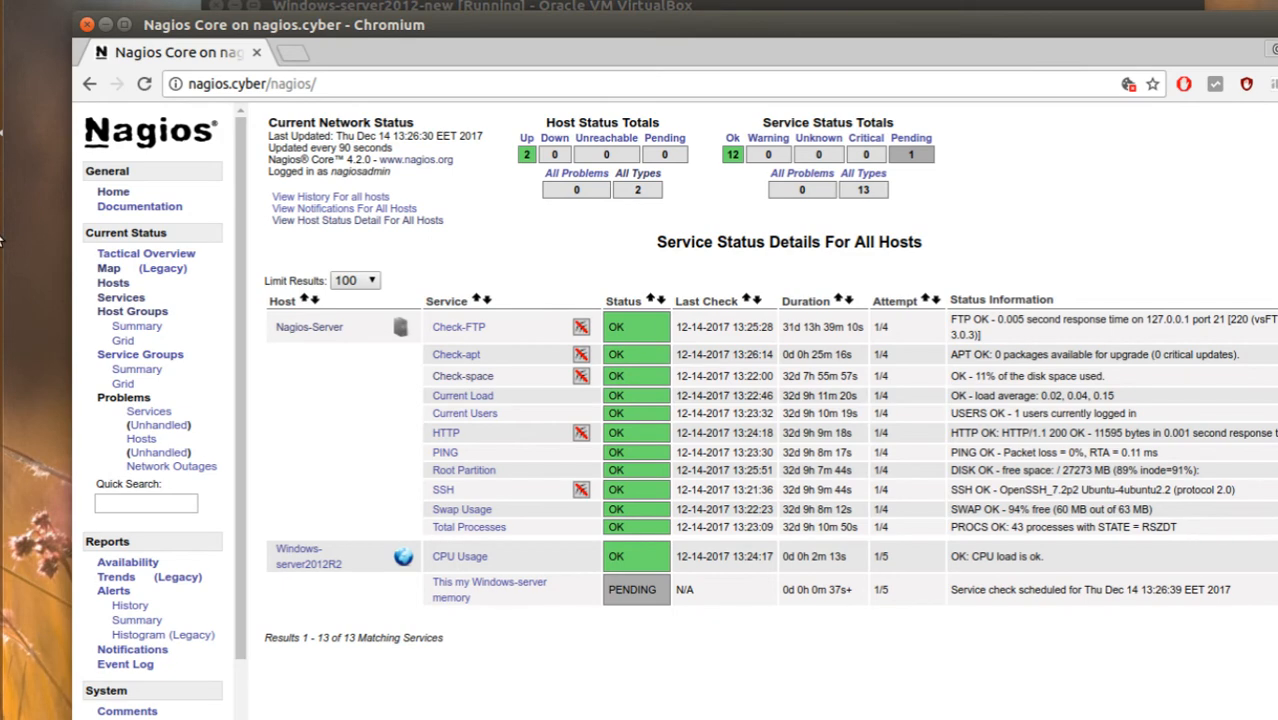
In the terminal, change to the /usr/local/nagios/libexec directory and list its plugins
key("alt+Tab")
type("cd ..")
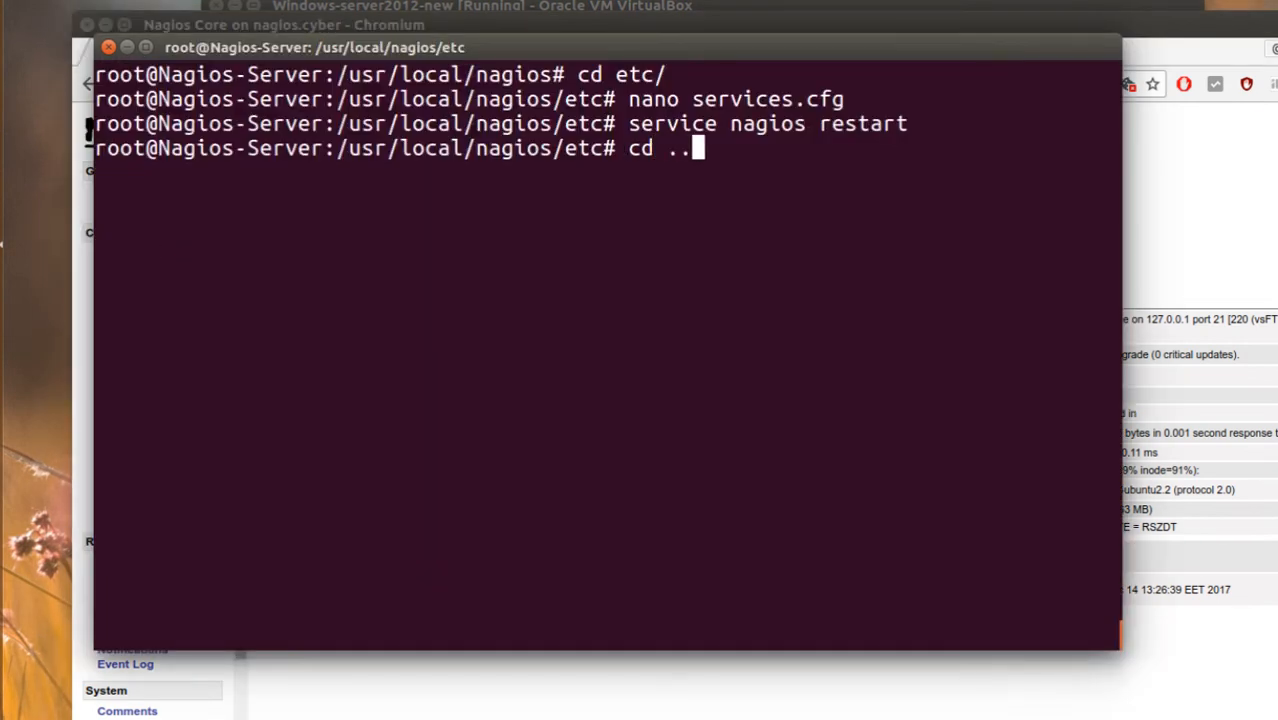
key("Return")
type("cd libexec/")
key("Return")
type("l")
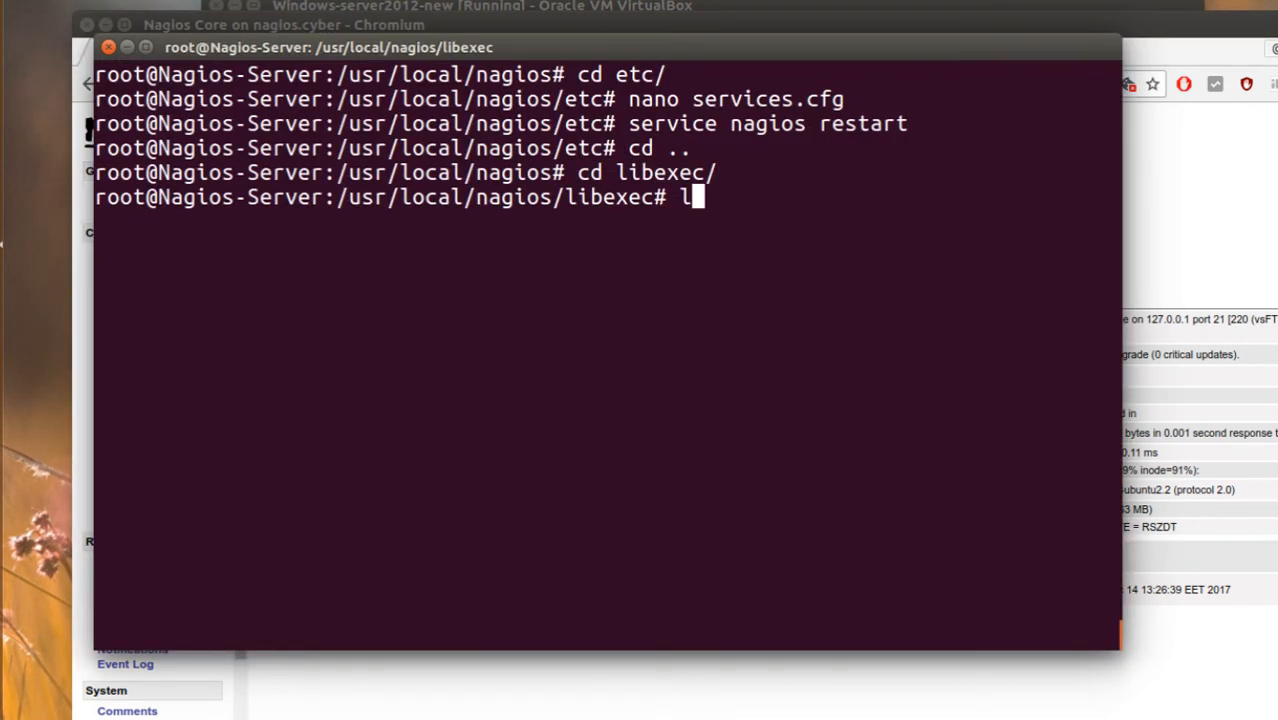
type("s")
key("Return")
Query the Windows host's OS version by running ./check_nrpe -H 192.168.56.102 -c check_os_version
type(".")
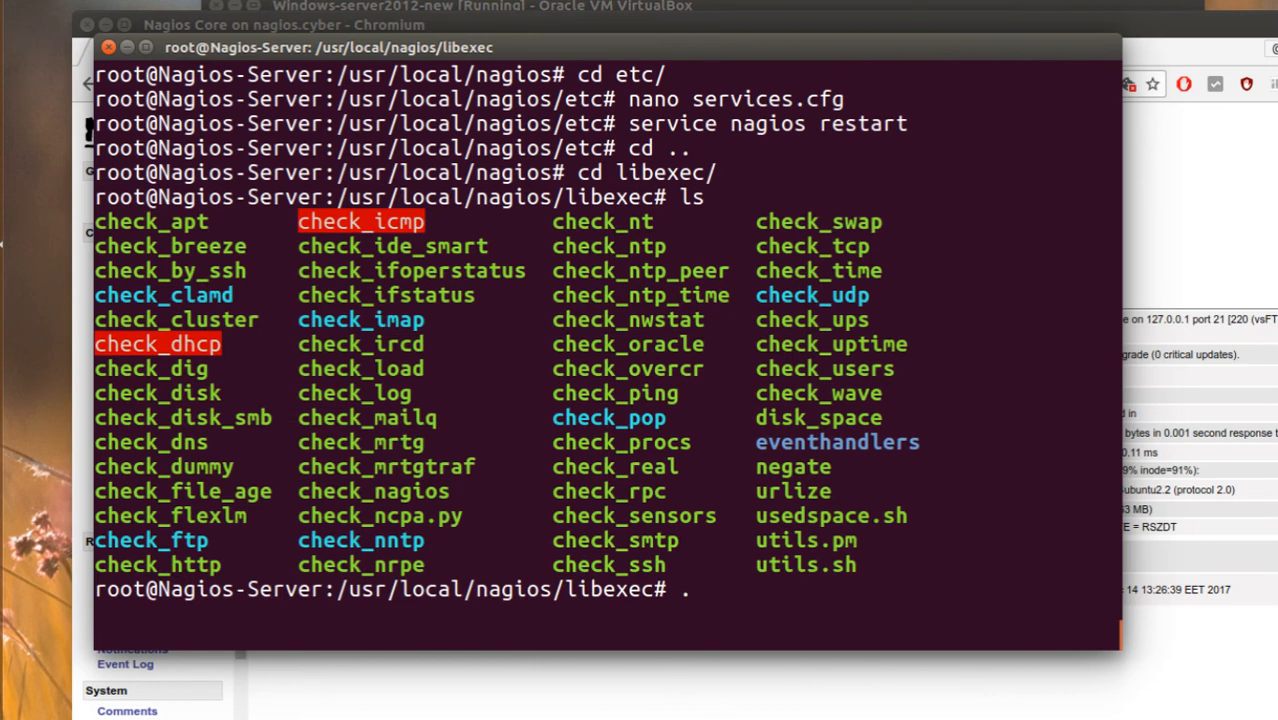
type("/check_")
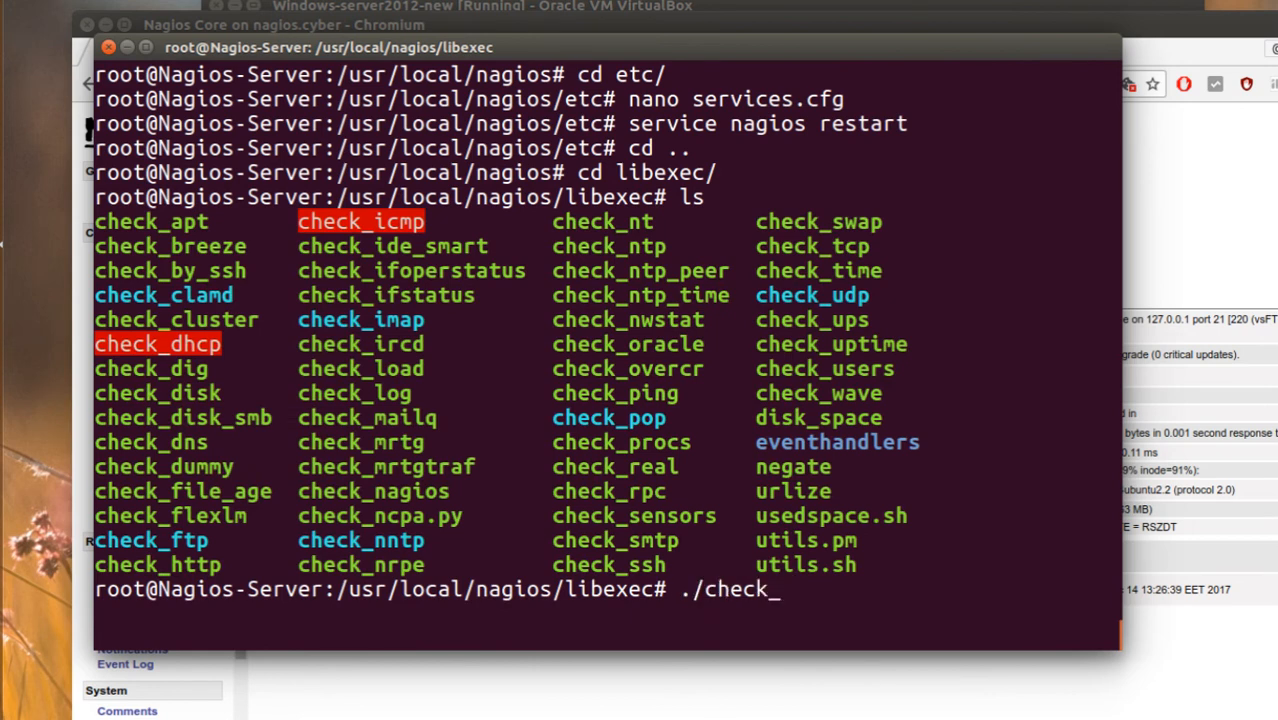
type("nrpe -H ")
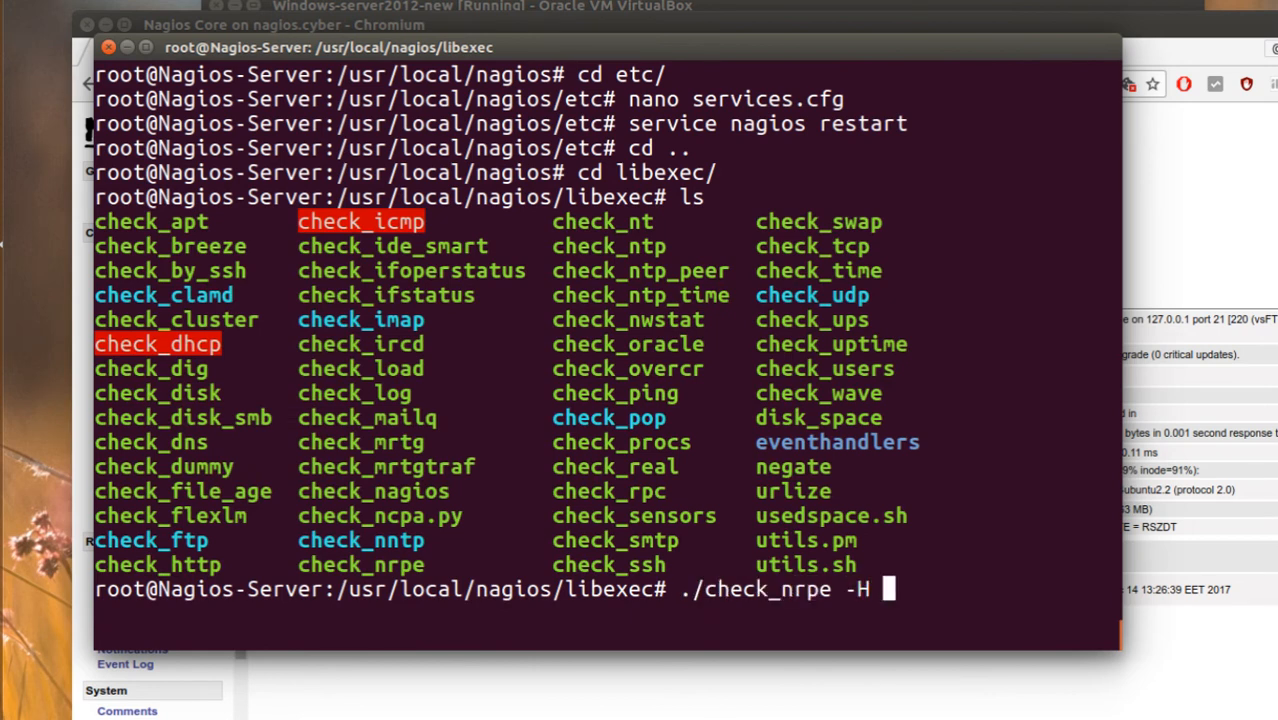
type("192.168.56.")
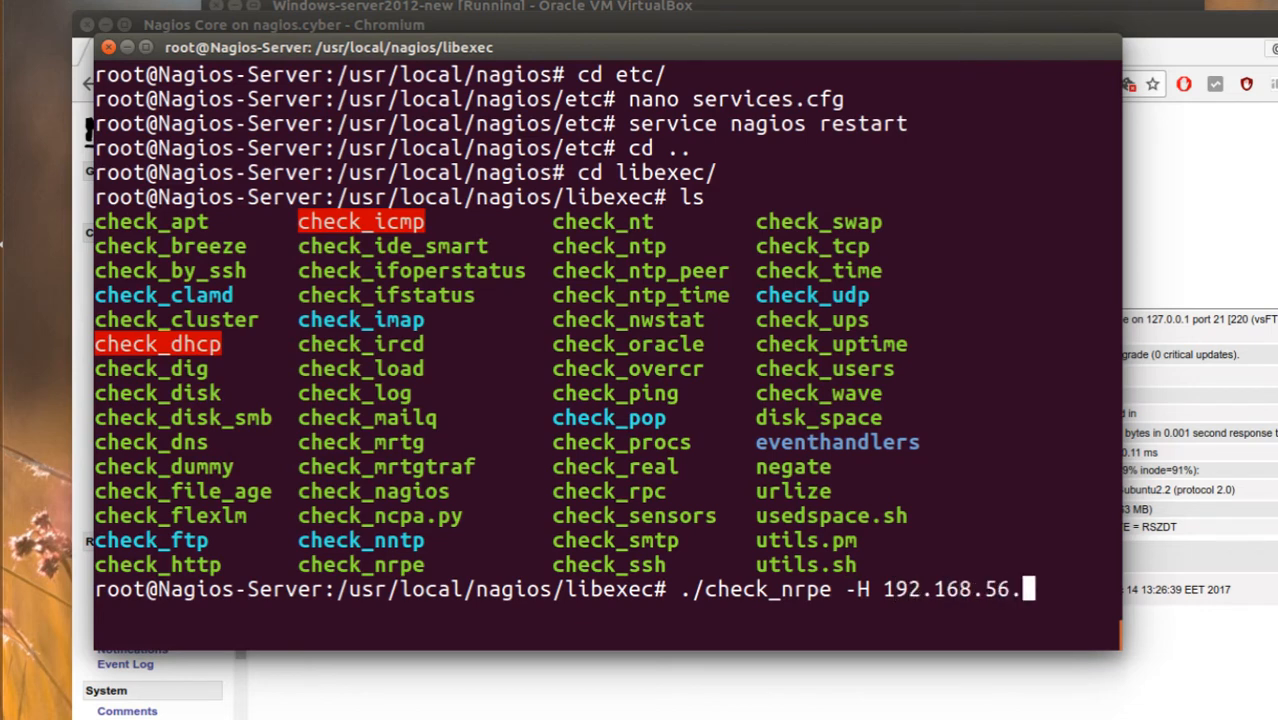
type("102 -c ")
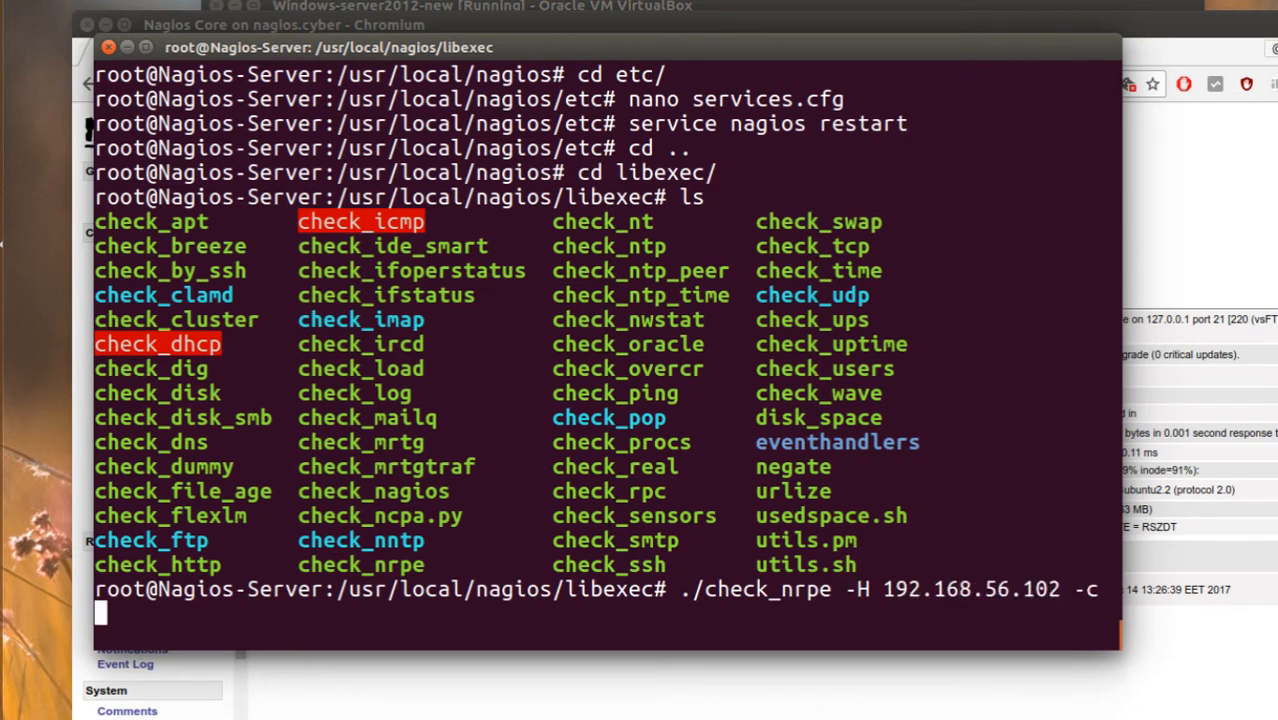
type("check_")
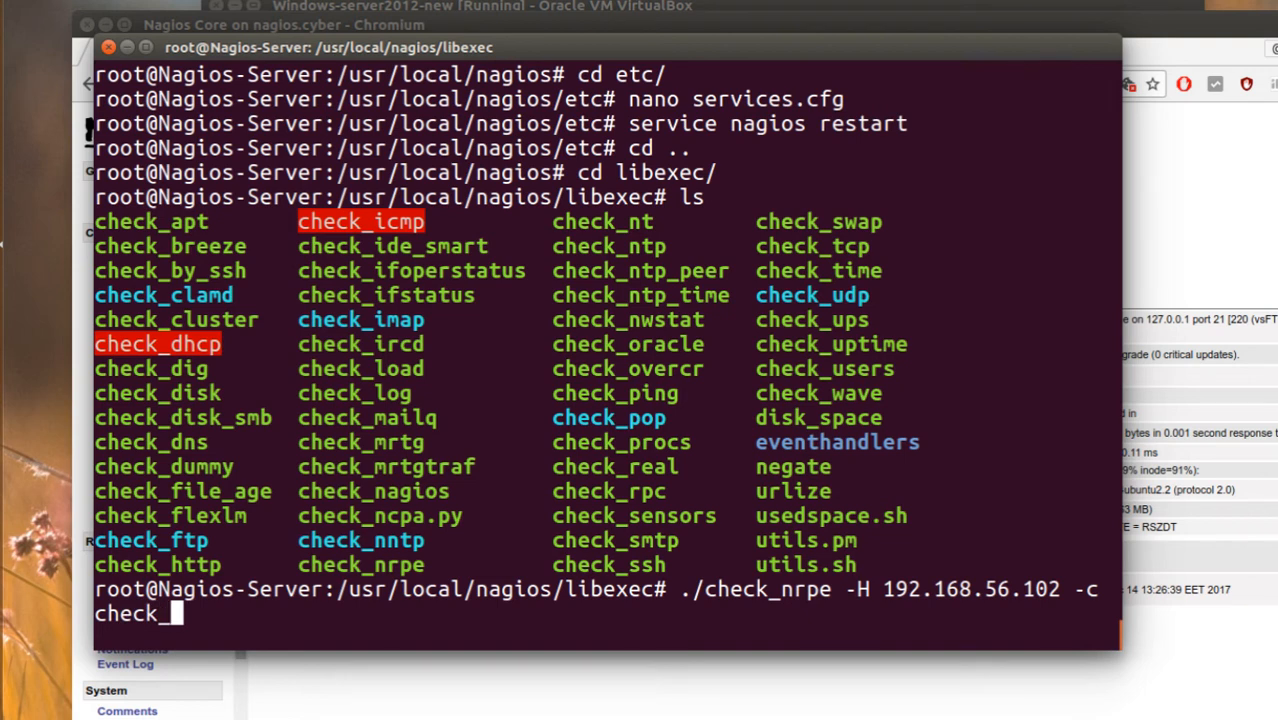
type("ps")
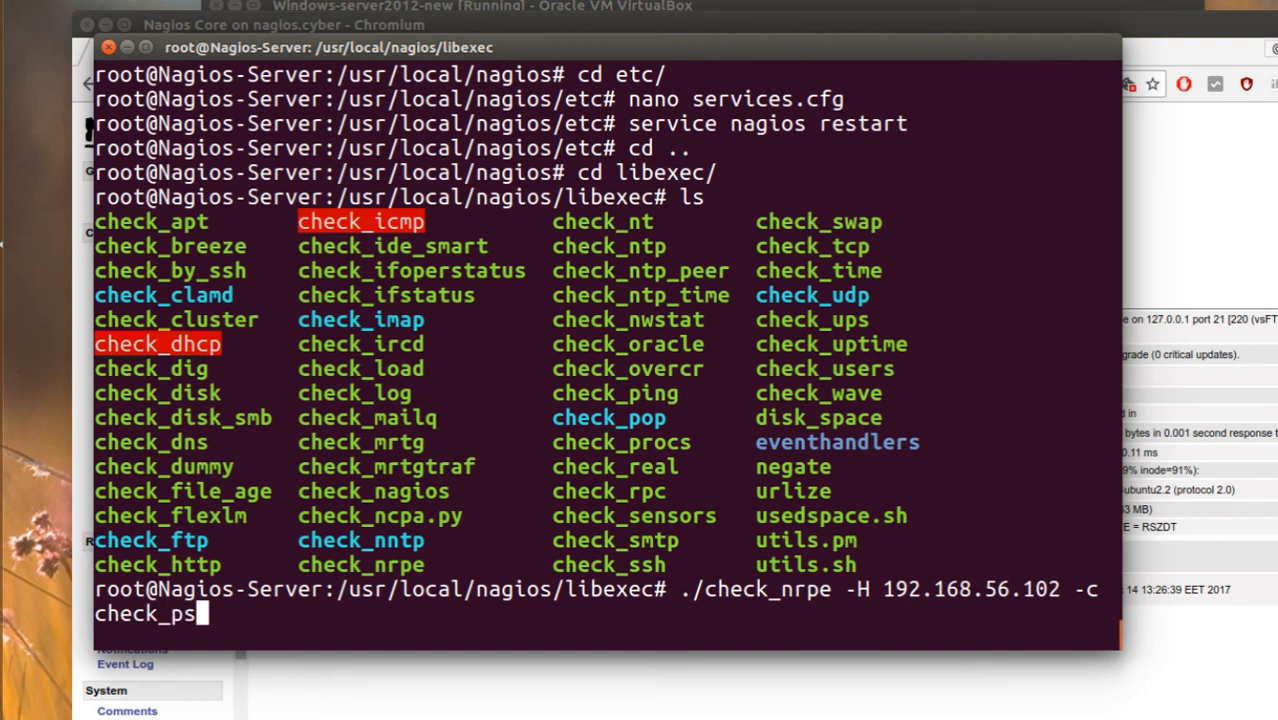
key("BackSpace")
key("BackSpace")
type("os_version")
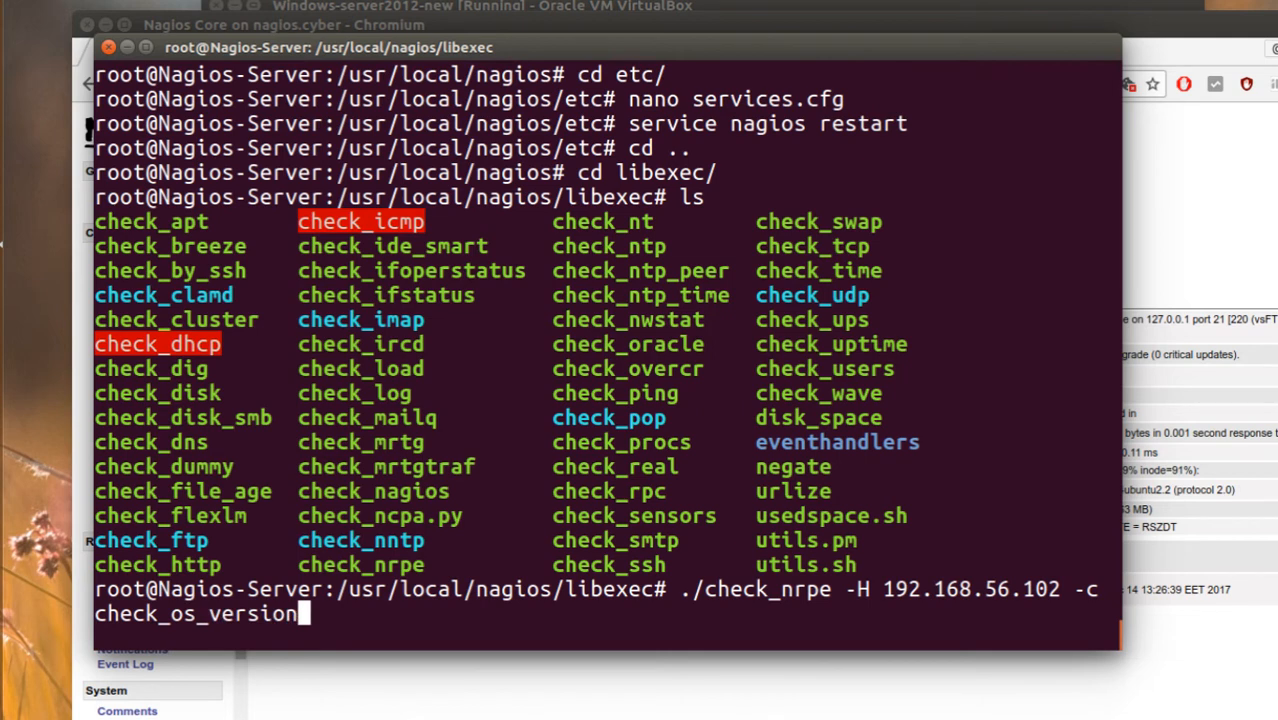
key("Return")
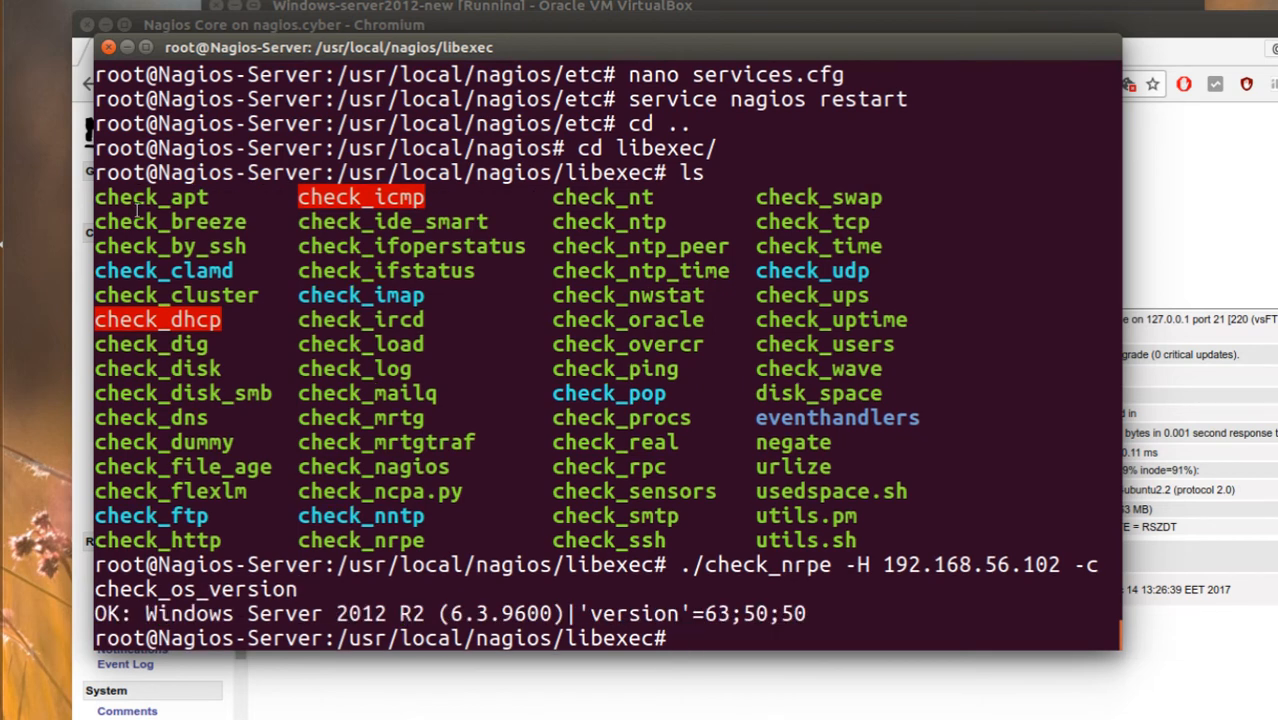
left_click_drag(145, 612, 798, 612)
left_click(822, 610)
Change to the /usr/local/nagios/etc directory and open services.cfg in nano
type("nan")
key("BackSpace")
key("BackSpace")
key("BackSpace")
type("cd ..")
key("Return")
type("cd etc/")
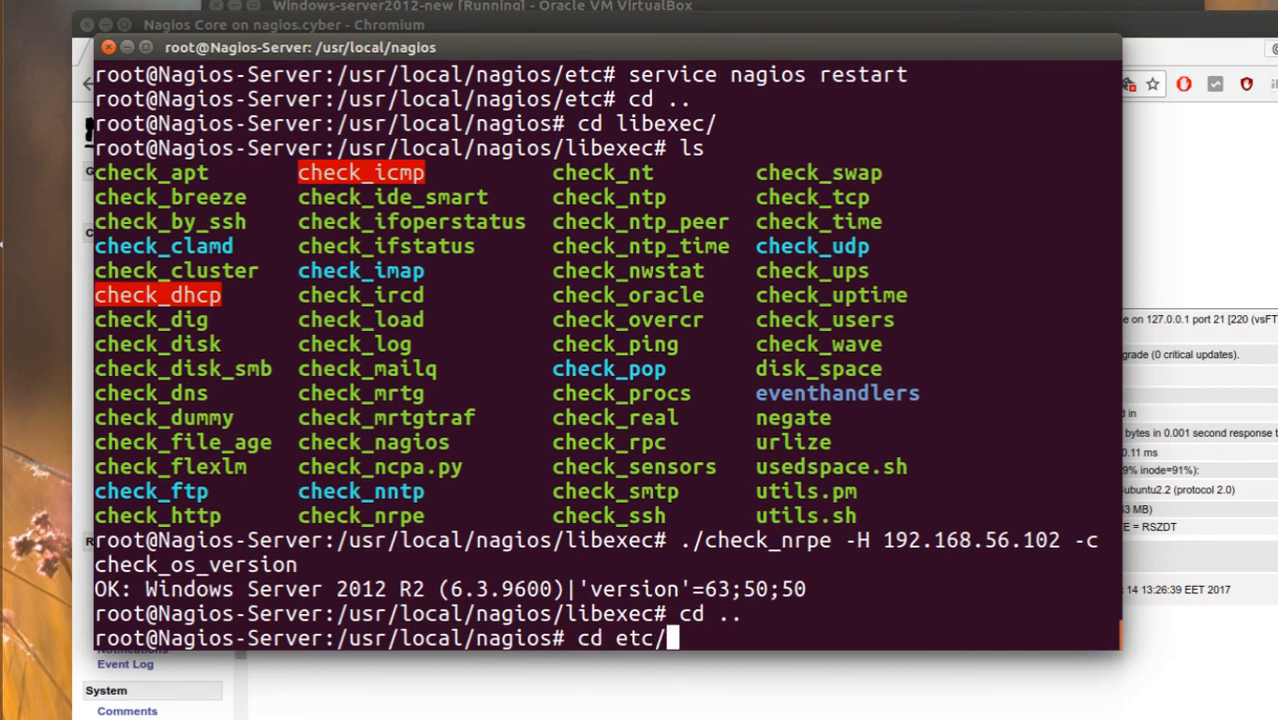
key("Return")
type("nano services.cfg")
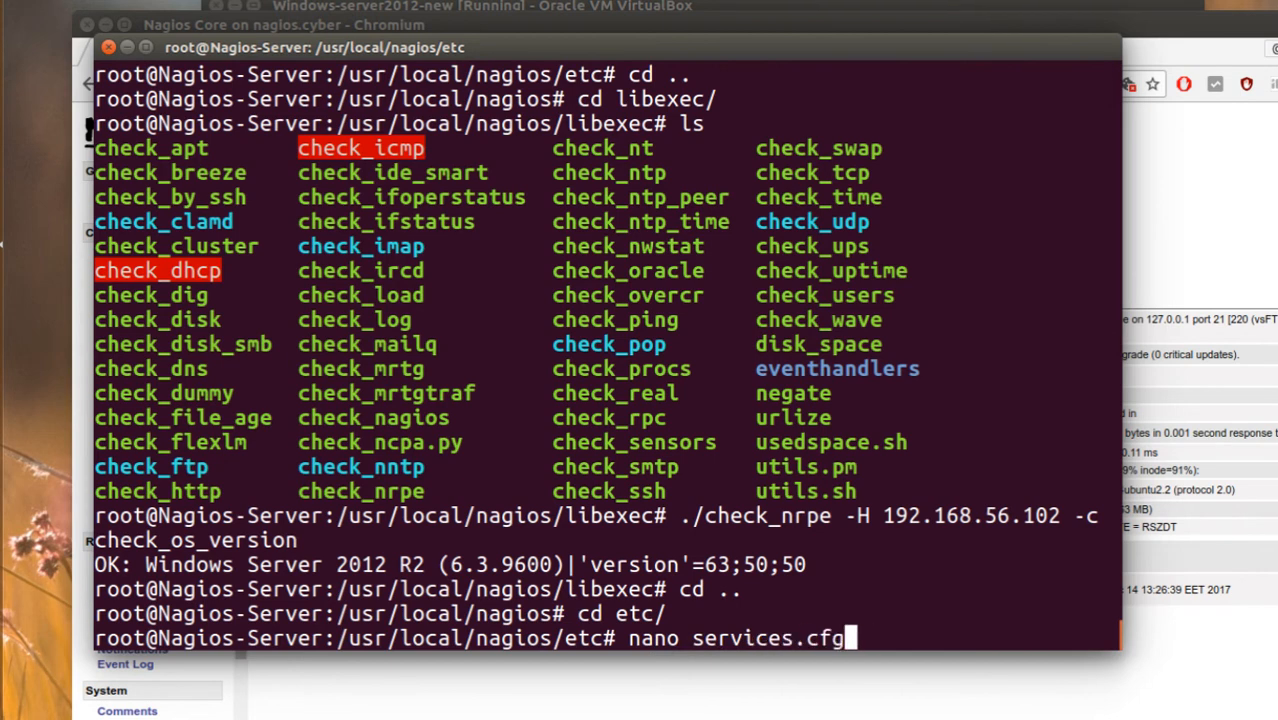
key("Return")
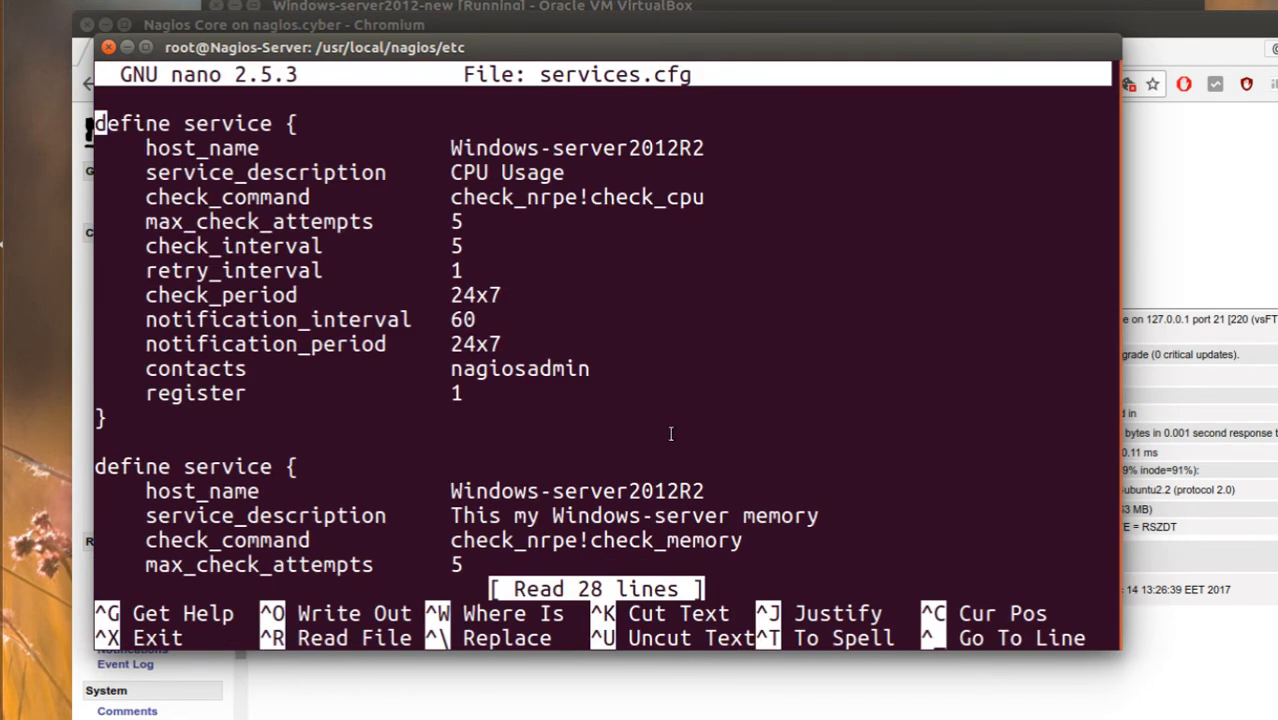
Copy the whole memory service definition and paste the copy below it at the end of the file
scroll(484, 428, "down", 7)
left_click_drag(120, 514, 94, 220)
left_click(330, 360)
key("Return")
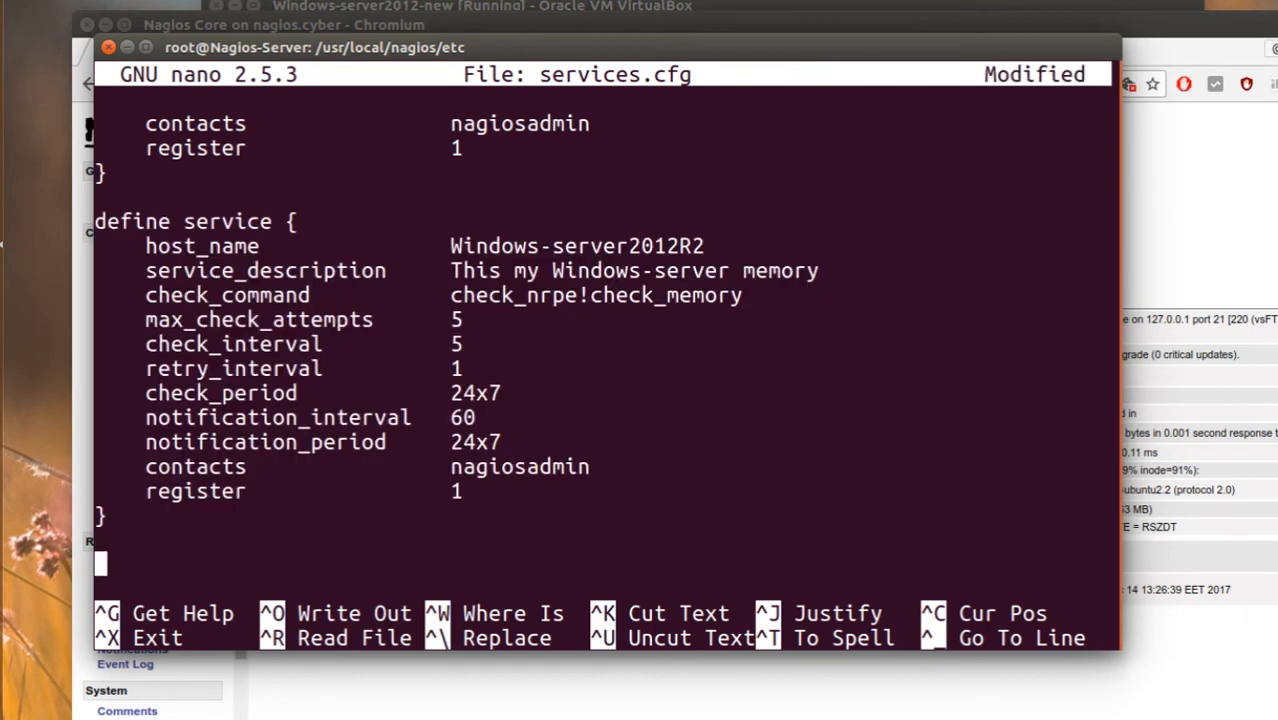
key("Return")
Set the check_command of the pasted service definition to check_nrpe!check_os_version
key("Up")
key("Up")
key("Up")
key("Up")
key("Up")
key("Up")
key("Up")
key("Up")
key("Up")
key("Up")
key("Up")
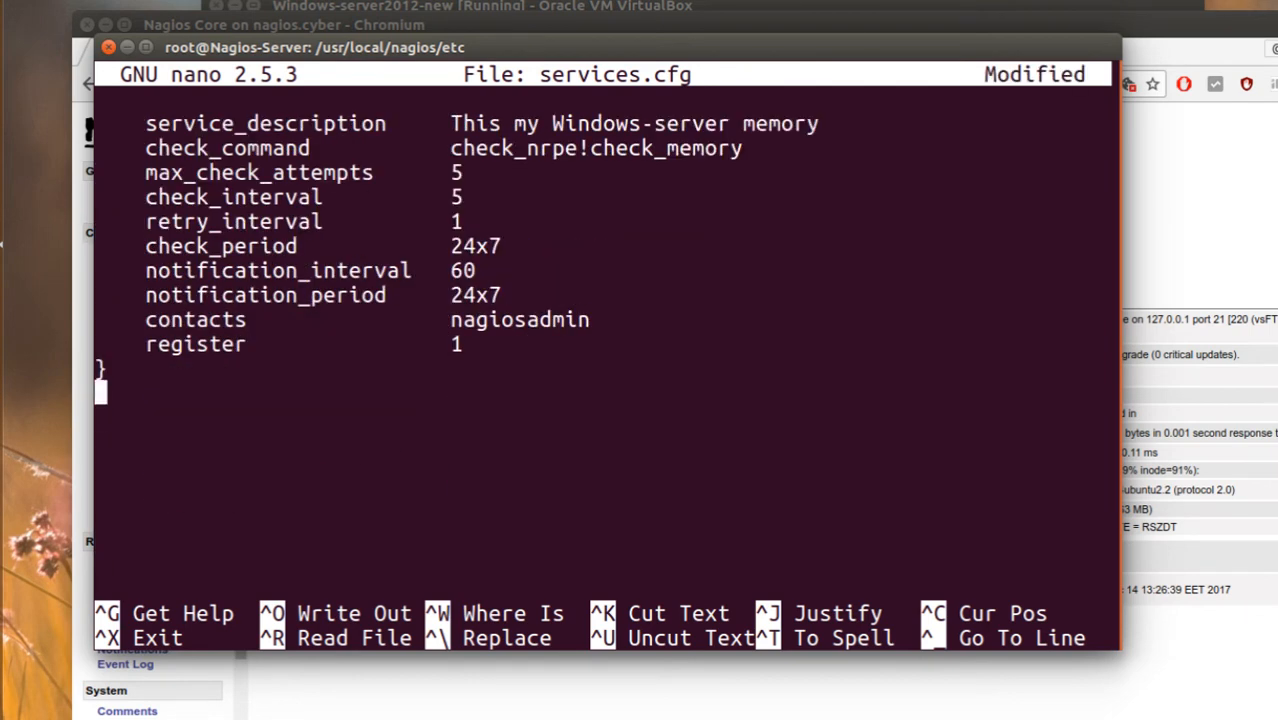
key("End")
key("BackSpace")
key("BackSpace")
key("BackSpace")
key("BackSpace")
key("BackSpace")
key("BackSpace")
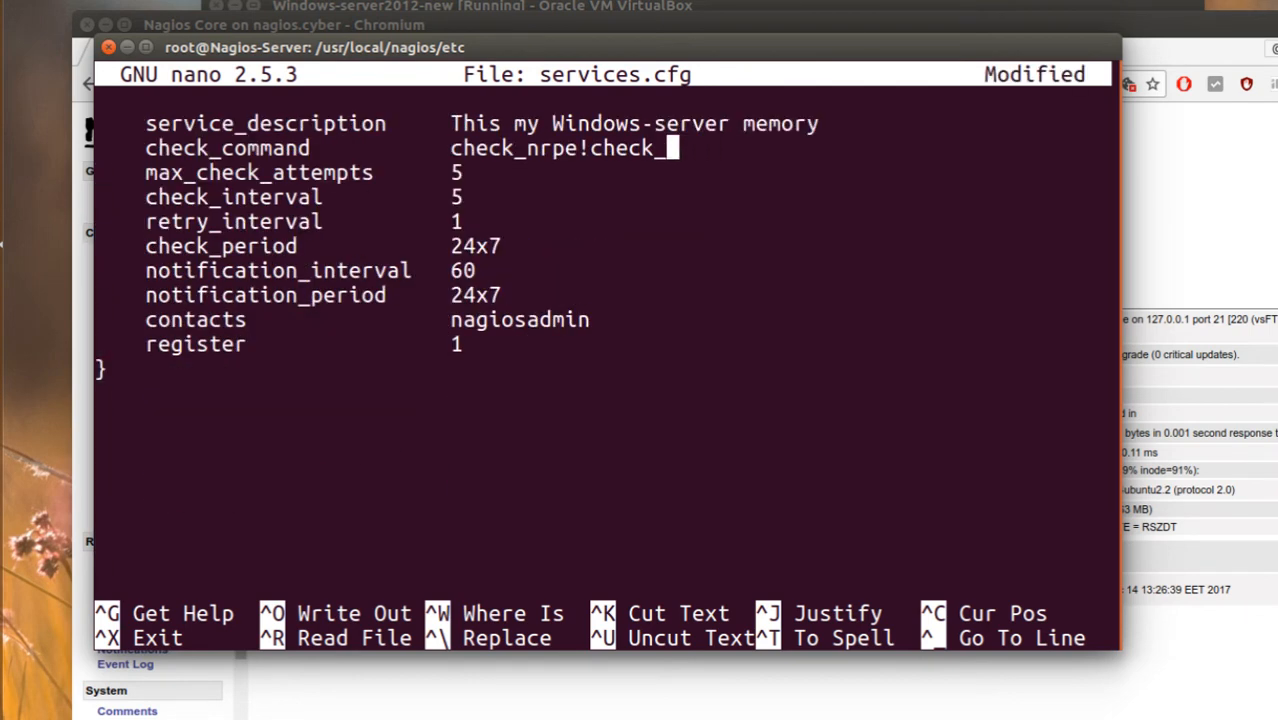
type("os_verison")
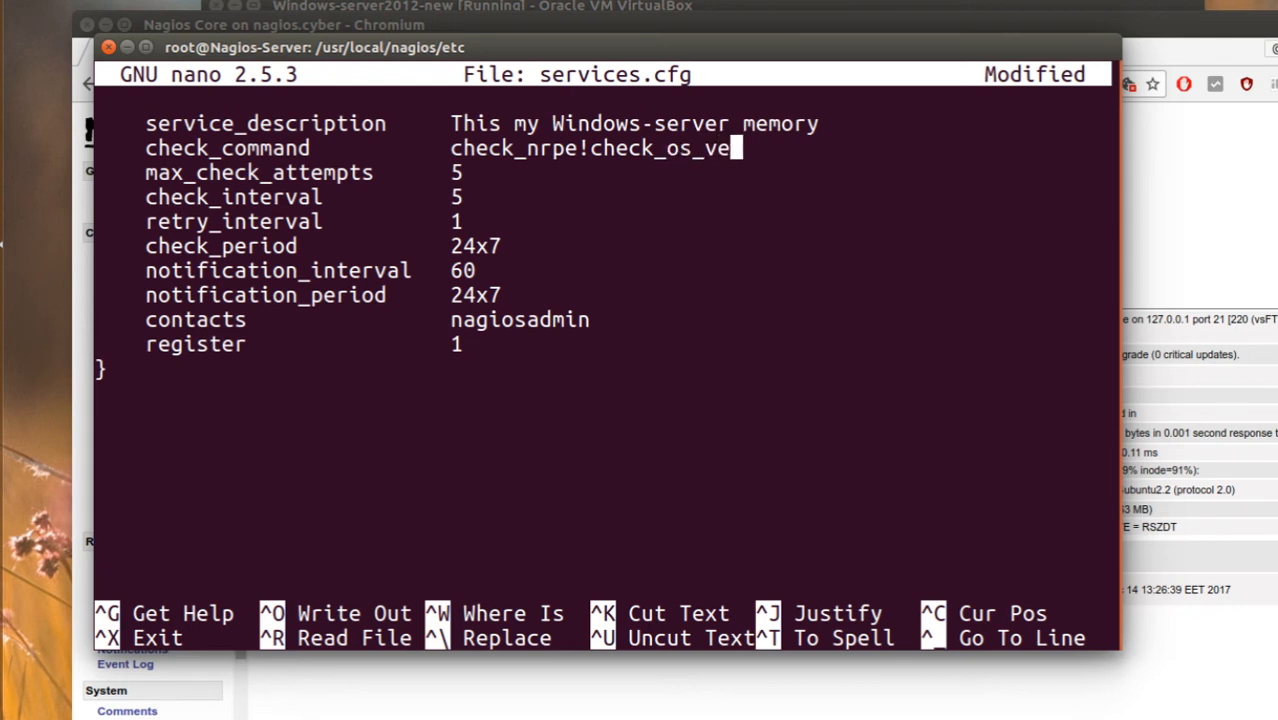
key("BackSpace")
key("BackSpace")
key("BackSpace")
key("BackSpace")
key("BackSpace")
key("BackSpace")
key("BackSpace")
type("version")
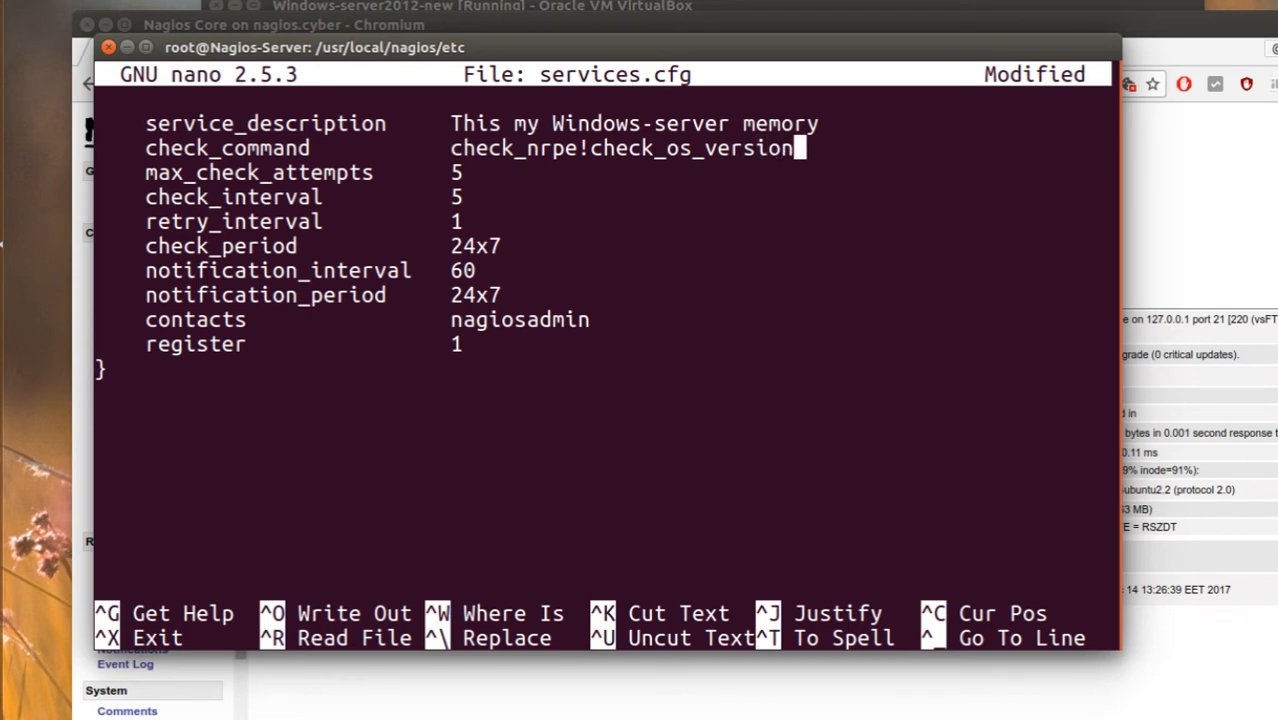
Set the pasted service's service_description to Windows-server-version, save services.cfg and exit nano
key("Up")
key("Right")
key("BackSpace")
key("BackSpace")
key("BackSpace")
key("BackSpace")
key("BackSpace")
key("BackSpace")
key("BackSpace")
key("BackSpace")
key("BackSpace")
key("BackSpace")
key("BackSpace")
key("BackSpace")
key("BackSpace")
key("BackSpace")
key("BackSpace")
key("BackSpace")
key("BackSpace")
key("BackSpace")
key("BackSpace")
key("BackSpace")
key("BackSpace")
key("BackSpace")
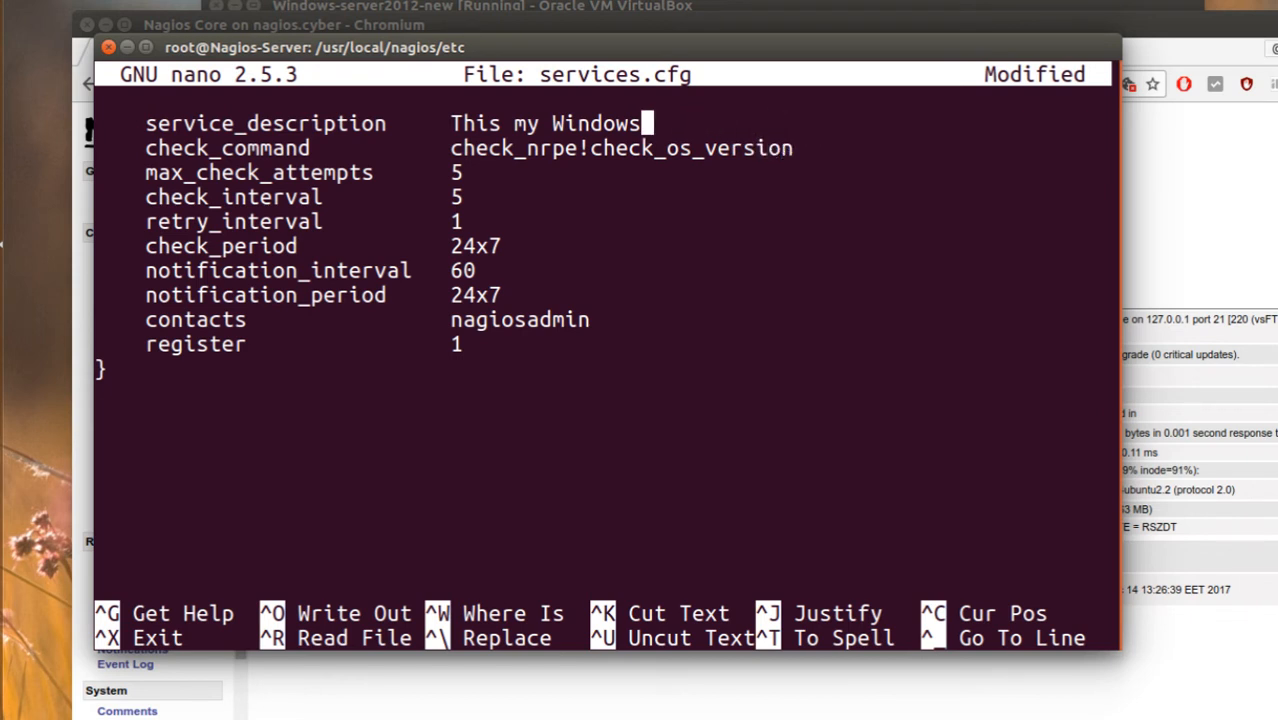
type("Windo")
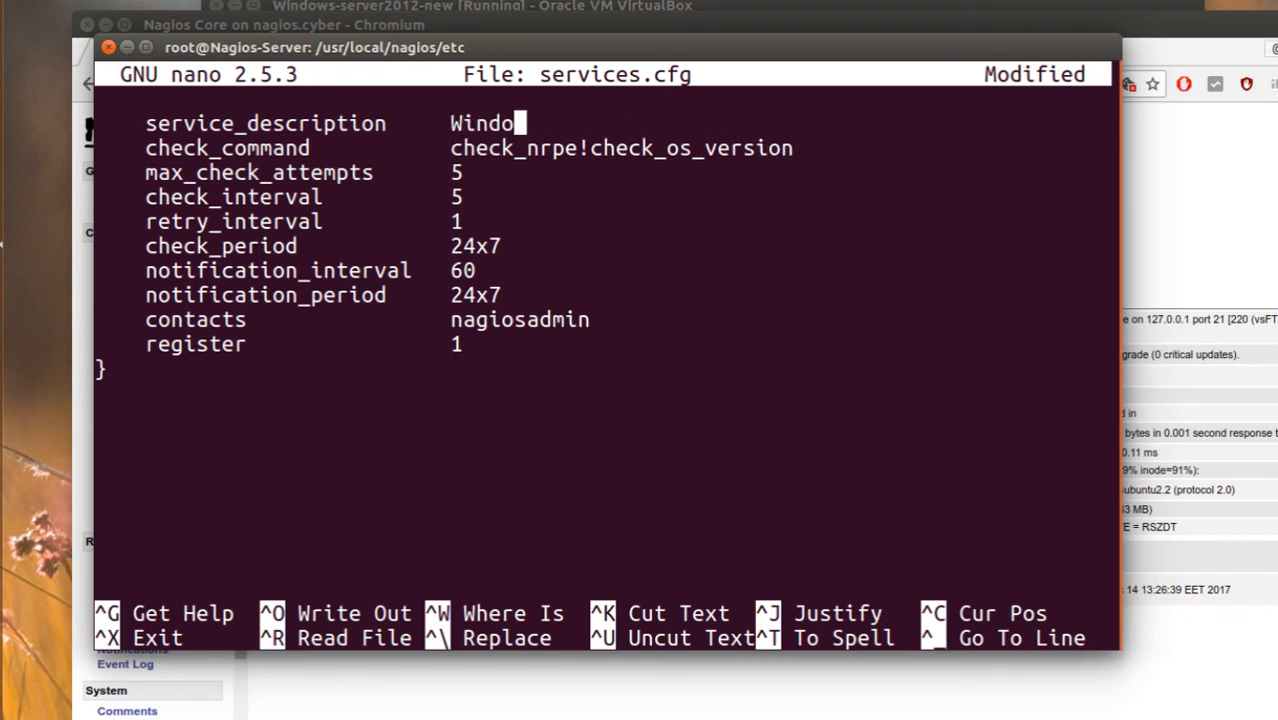
type("ws-server")
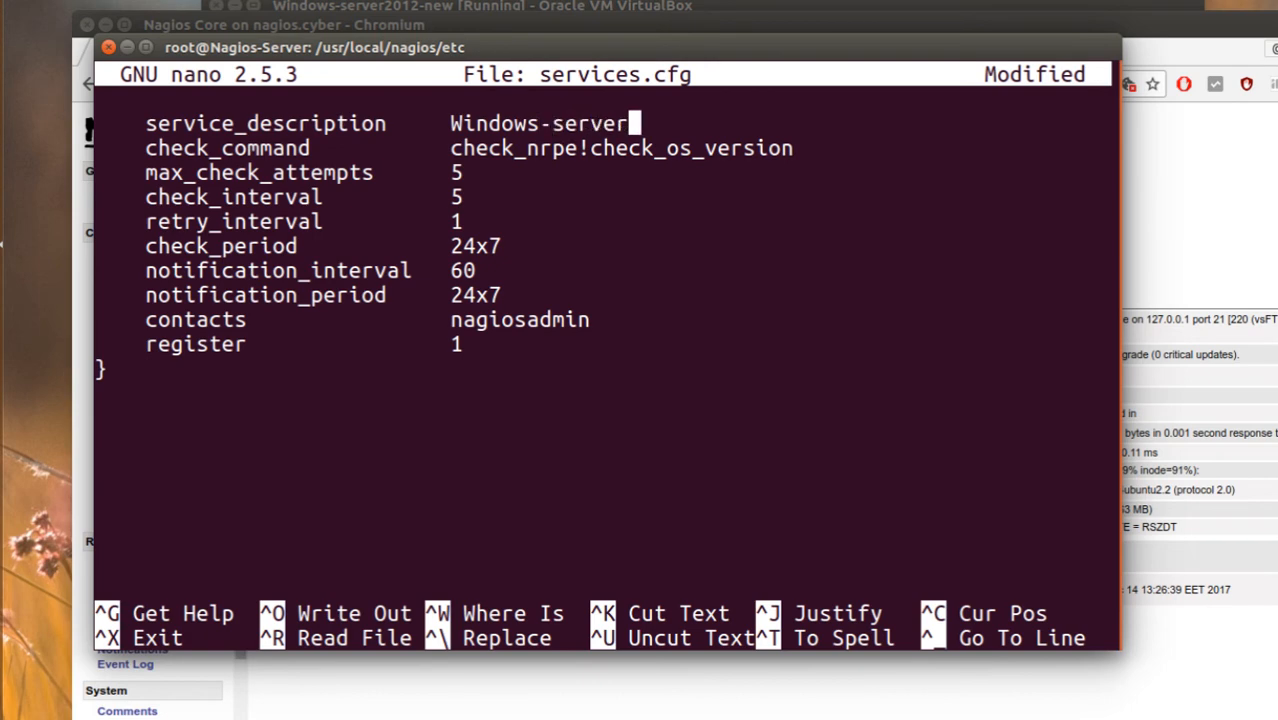
type("-version")
key("ctrl+x")
key("y")
key("Return")
Restart the Nagios service from the terminal with service nagios restart
type("s")
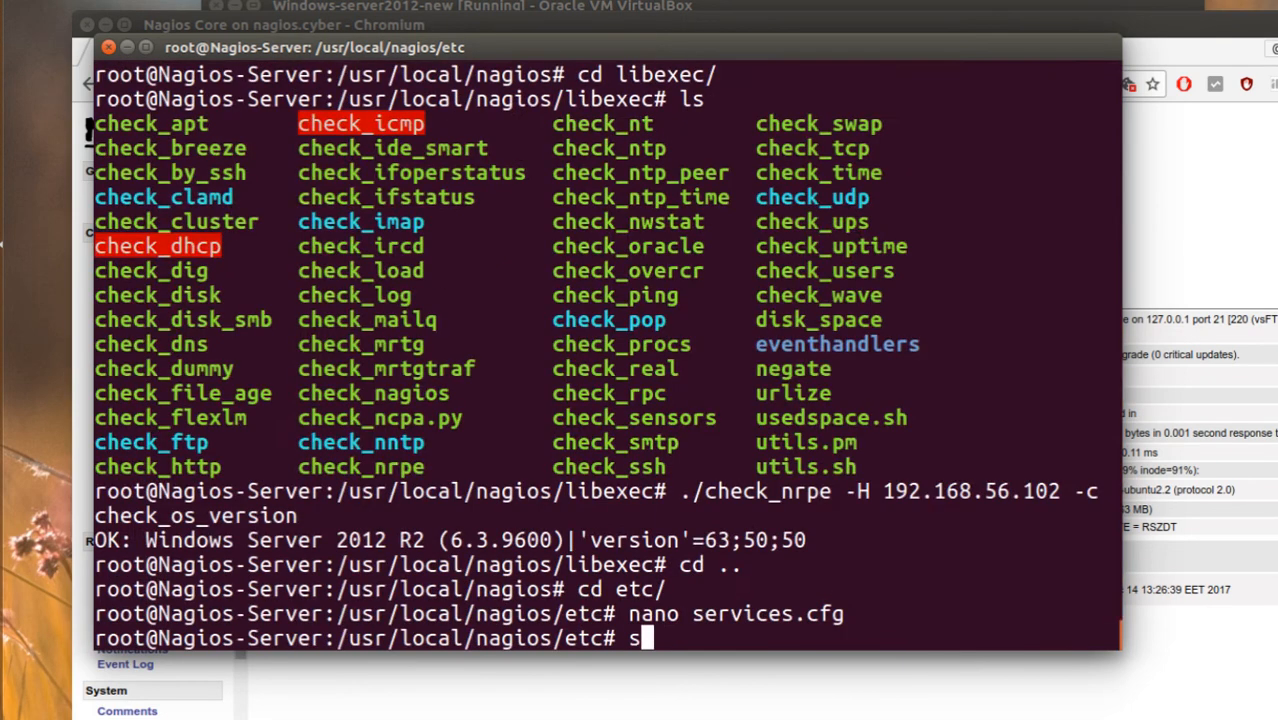
type("ervice nagios rsatr")
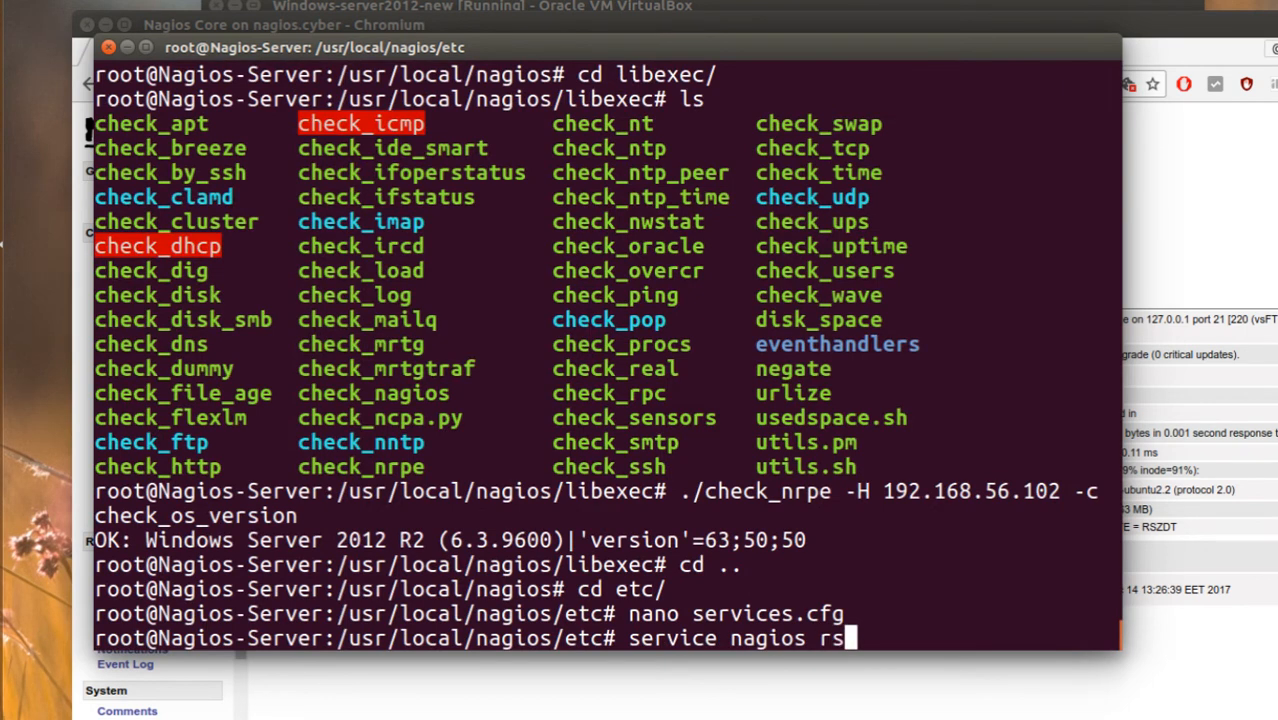
key("BackSpace")
key("BackSpace")
key("BackSpace")
key("BackSpace")
type("esatrt")
key("BackSpace")
key("BackSpace")
key("BackSpace")
key("BackSpace")
key("BackSpace")
type("start")
key("Return")
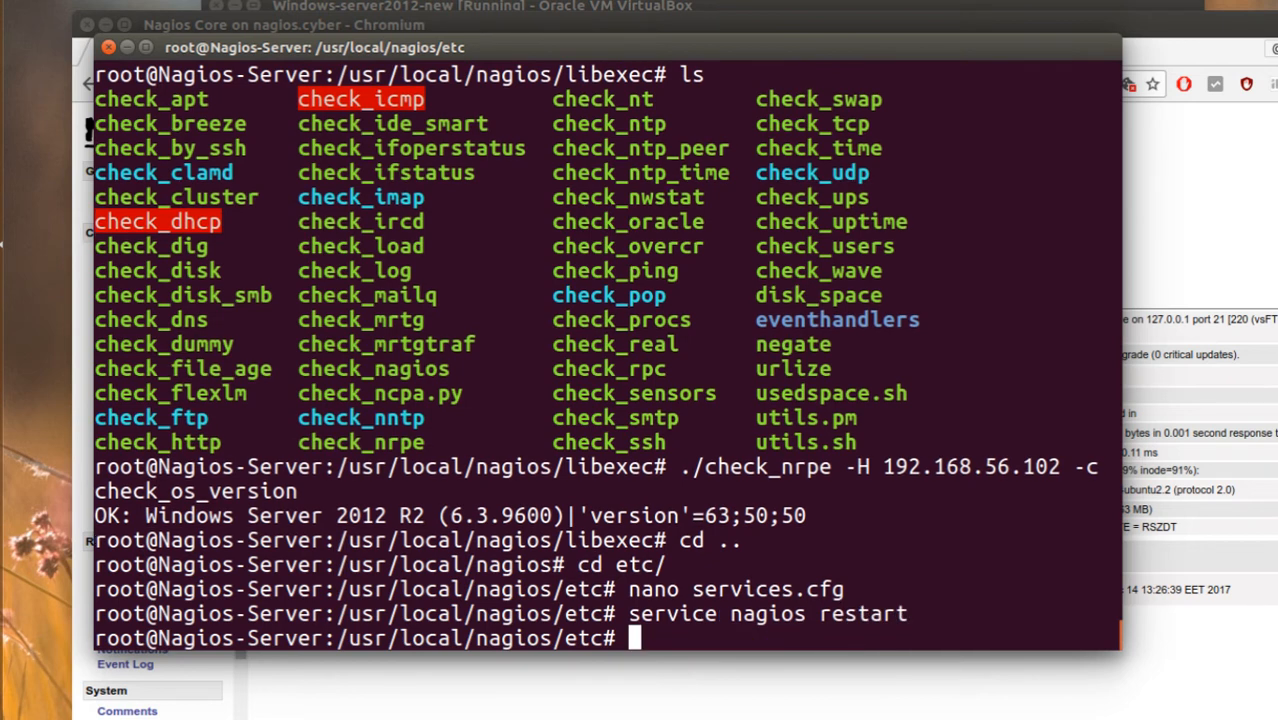
Switch to Nagios in Chromium, reload the service status list and examine the Windows memory service's committed and physical values
left_click(361, 28)
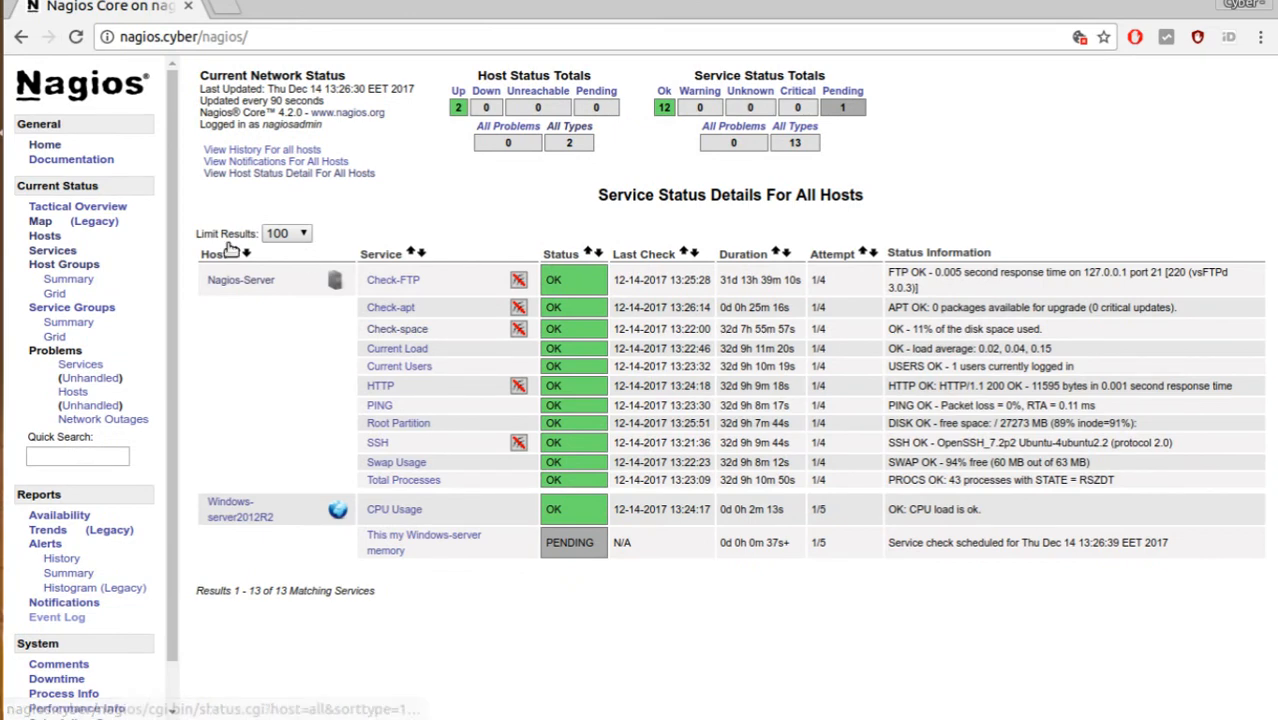
left_click(55, 250)
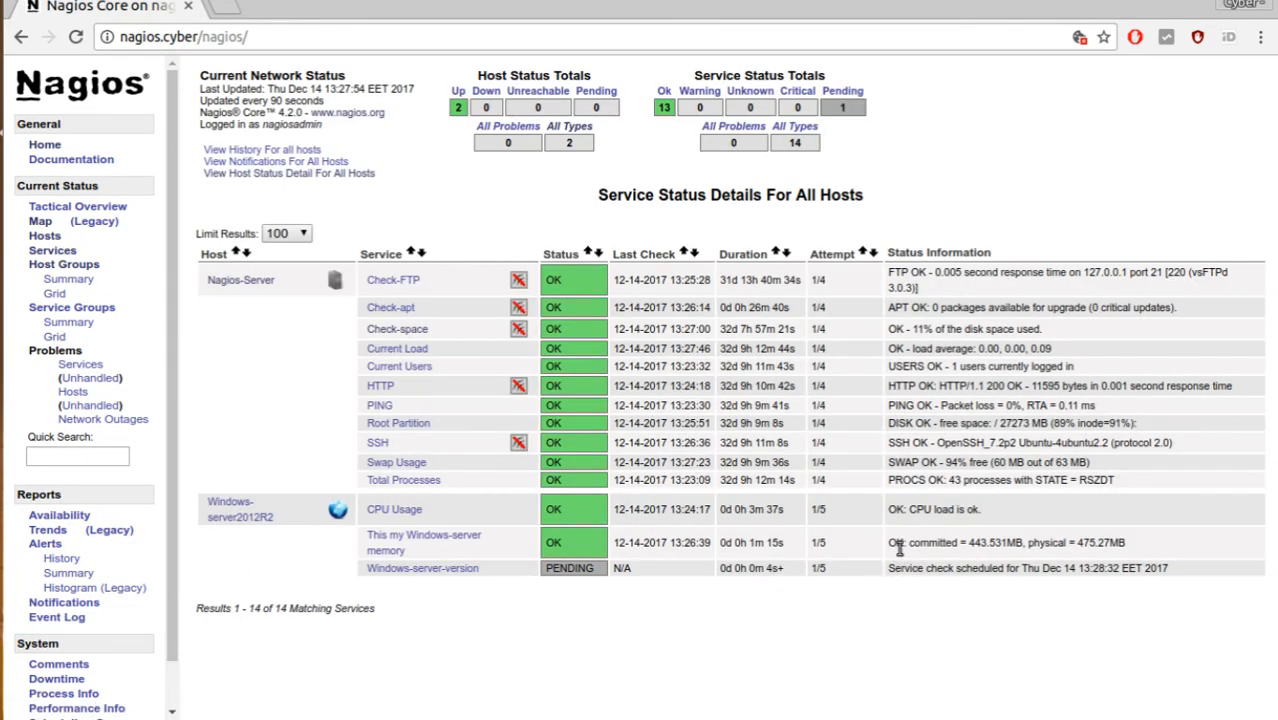
left_click_drag(892, 543, 968, 543)
left_click(978, 545)
double_click(993, 543)
left_click(1096, 543)
double_click(1100, 543)
left_click(1065, 545)
left_click(50, 250)
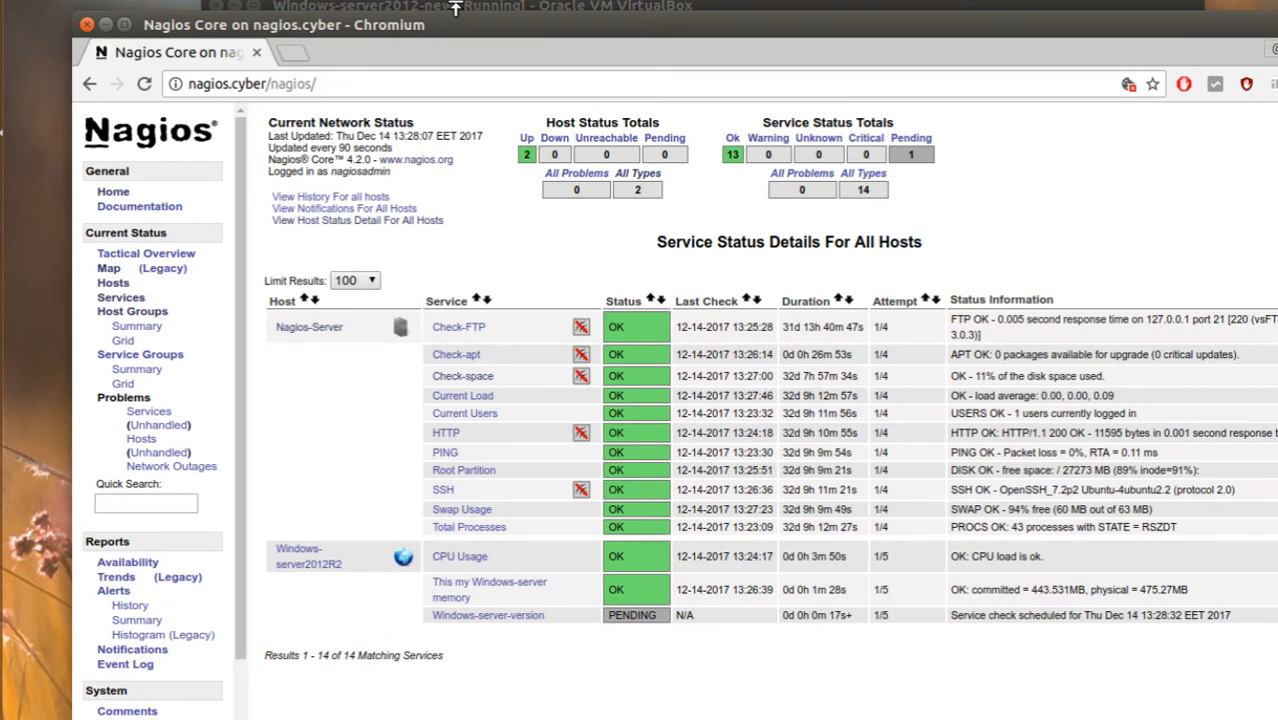
Return to the terminal and reopen services.cfg in nano
left_click(1, 245)
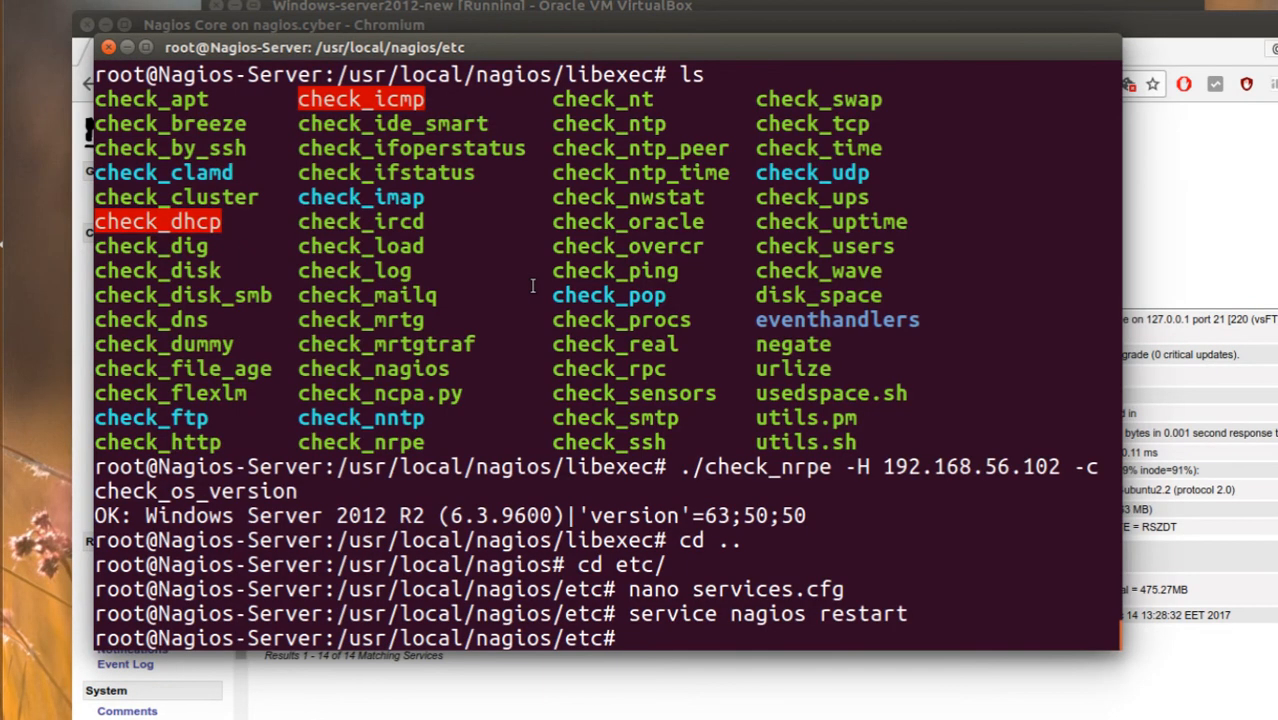
type("nano ser")
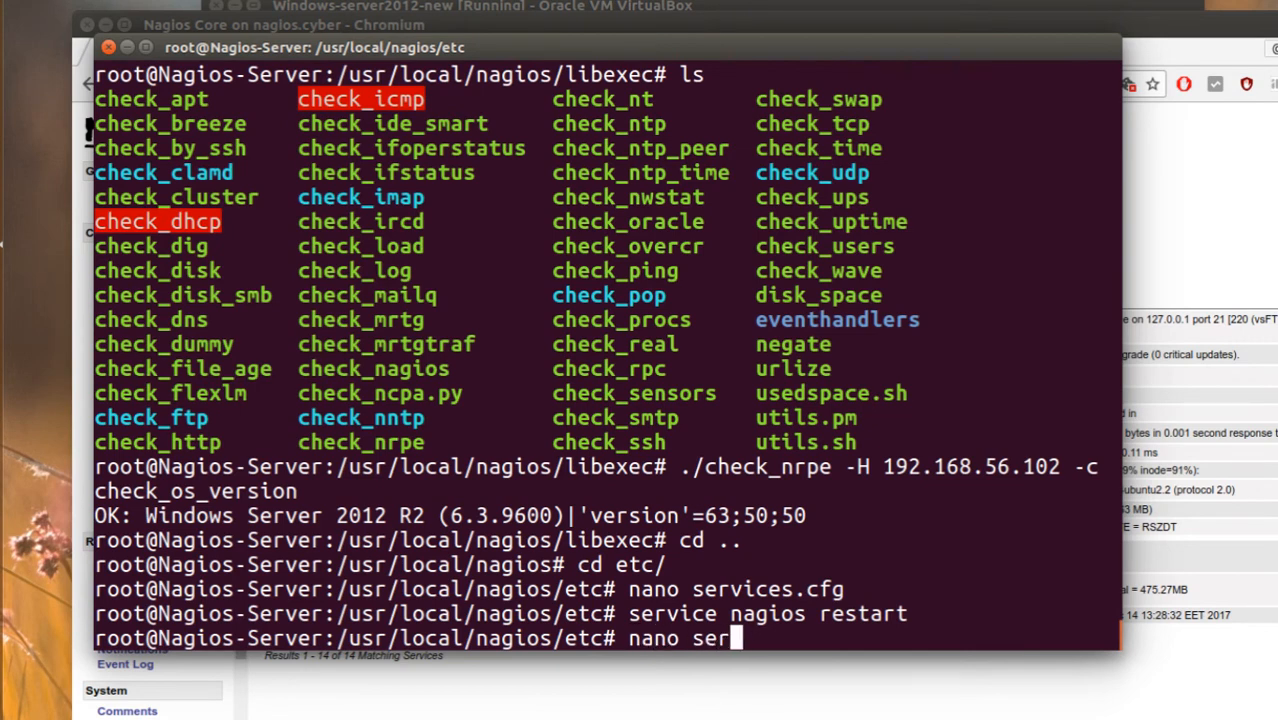
type("vi")
key("Tab")
key("Return")
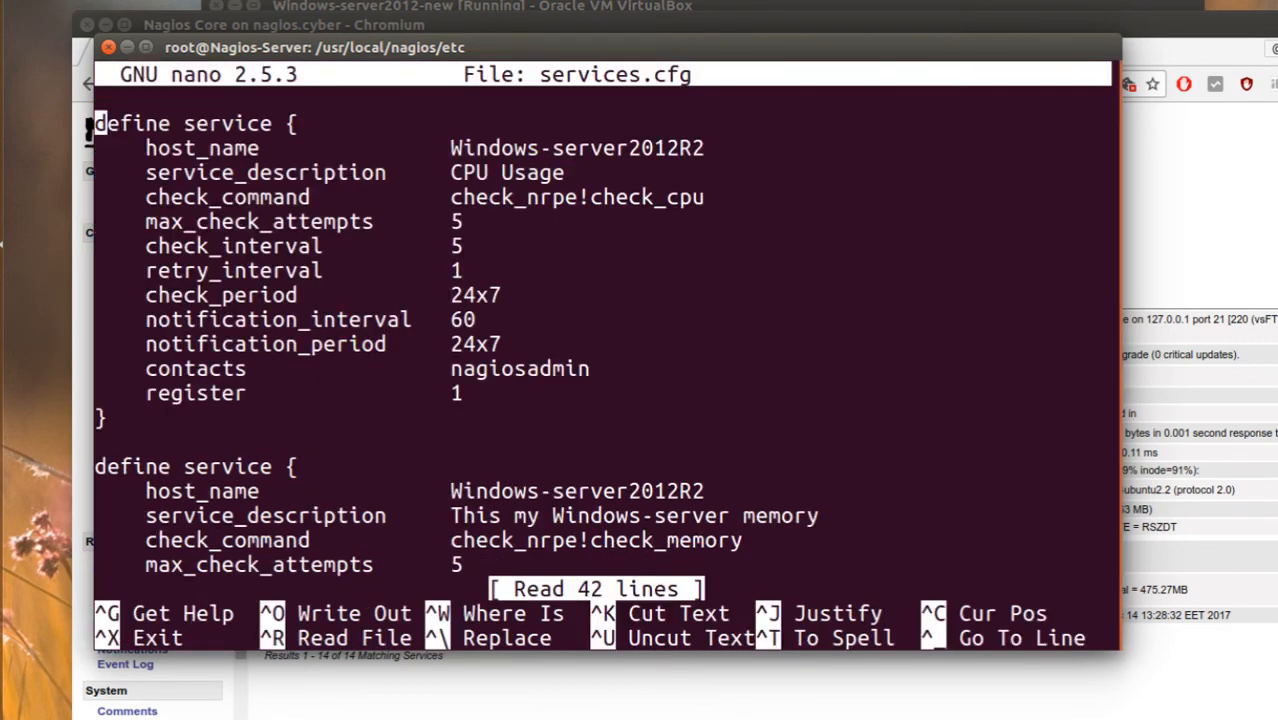
Paste the copied memory service definition below the Windows-server-version definition at the end of services.cfg
scroll(160, 398, "down", 12)
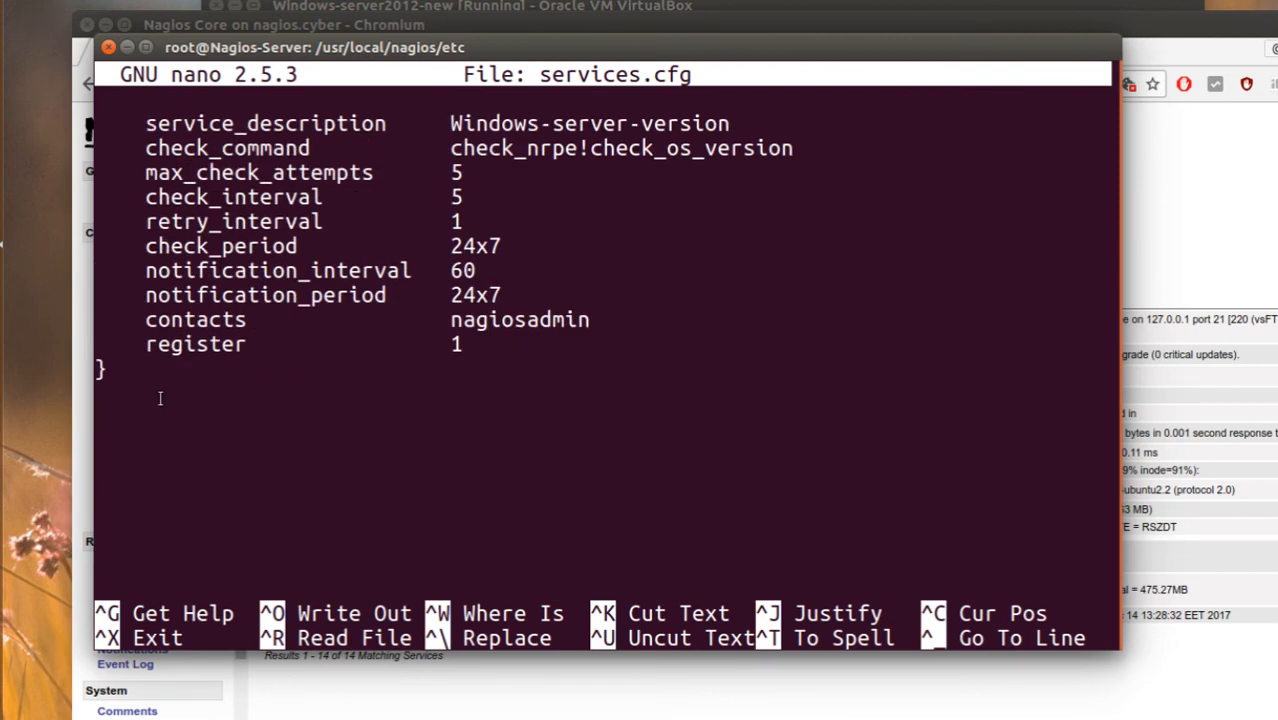
left_click_drag(104, 375, 133, 172)
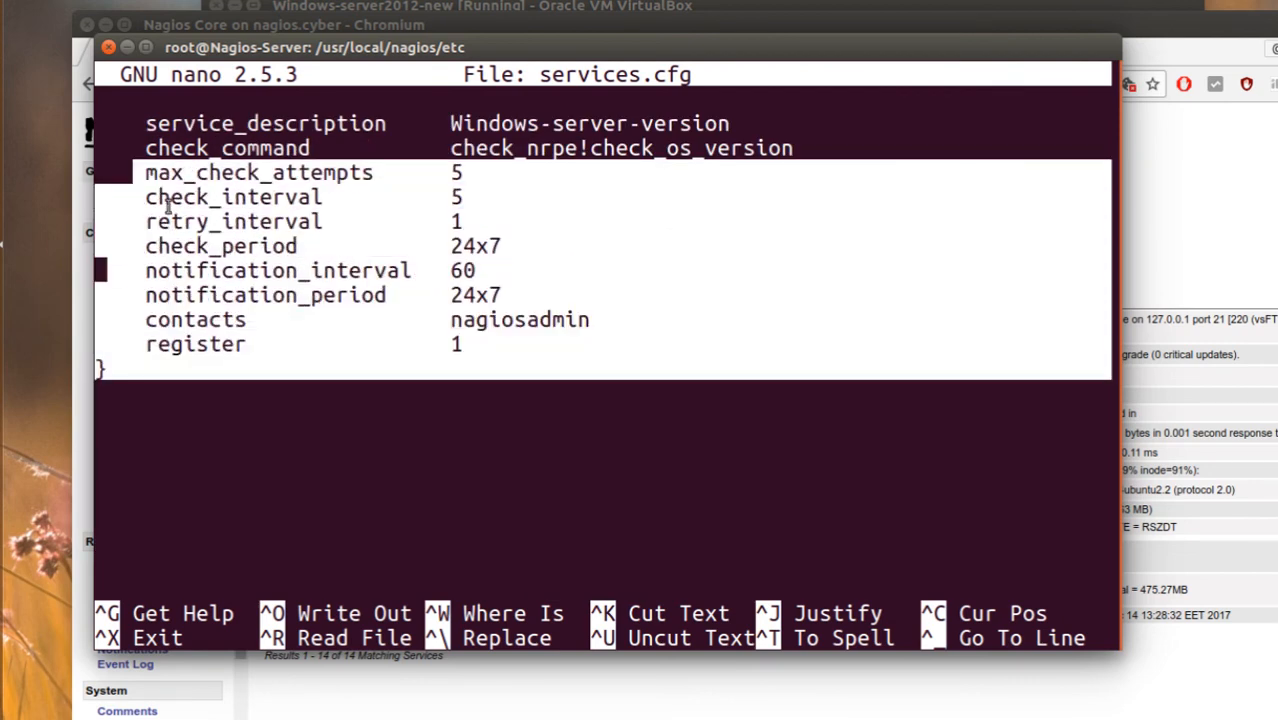
key("ctrl+shift+v")
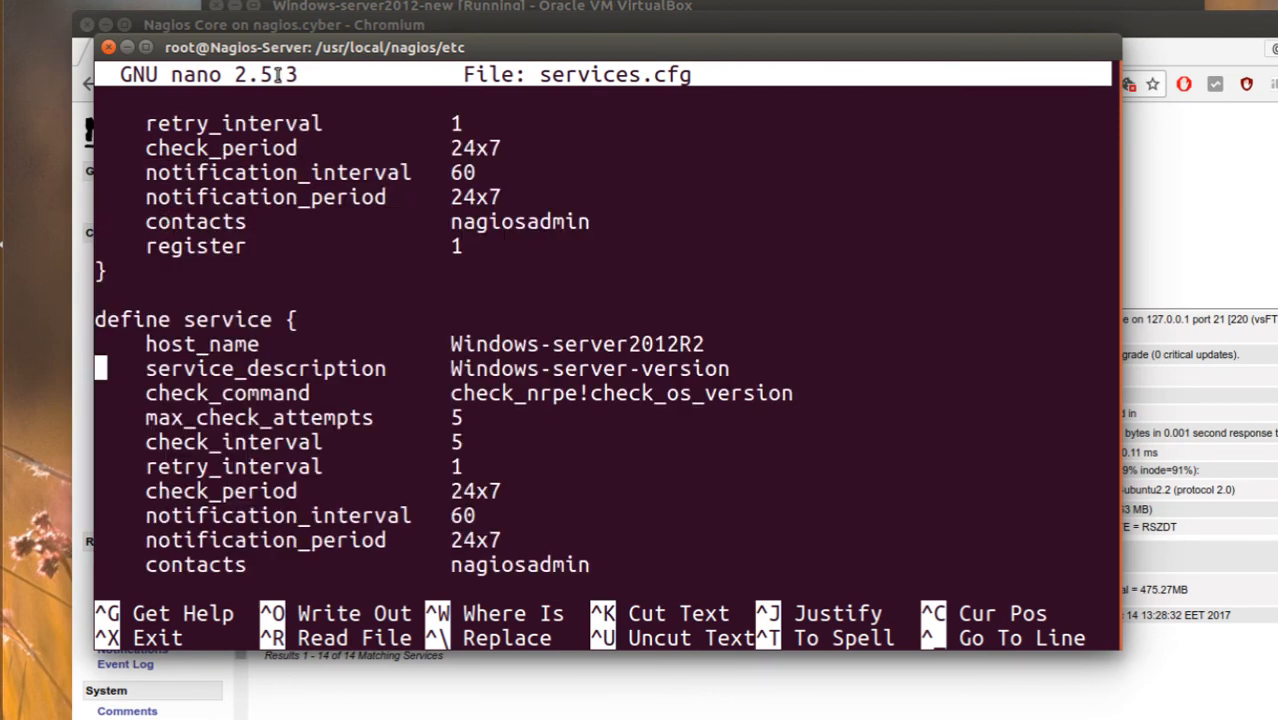
scroll(209, 410, "down", 4)
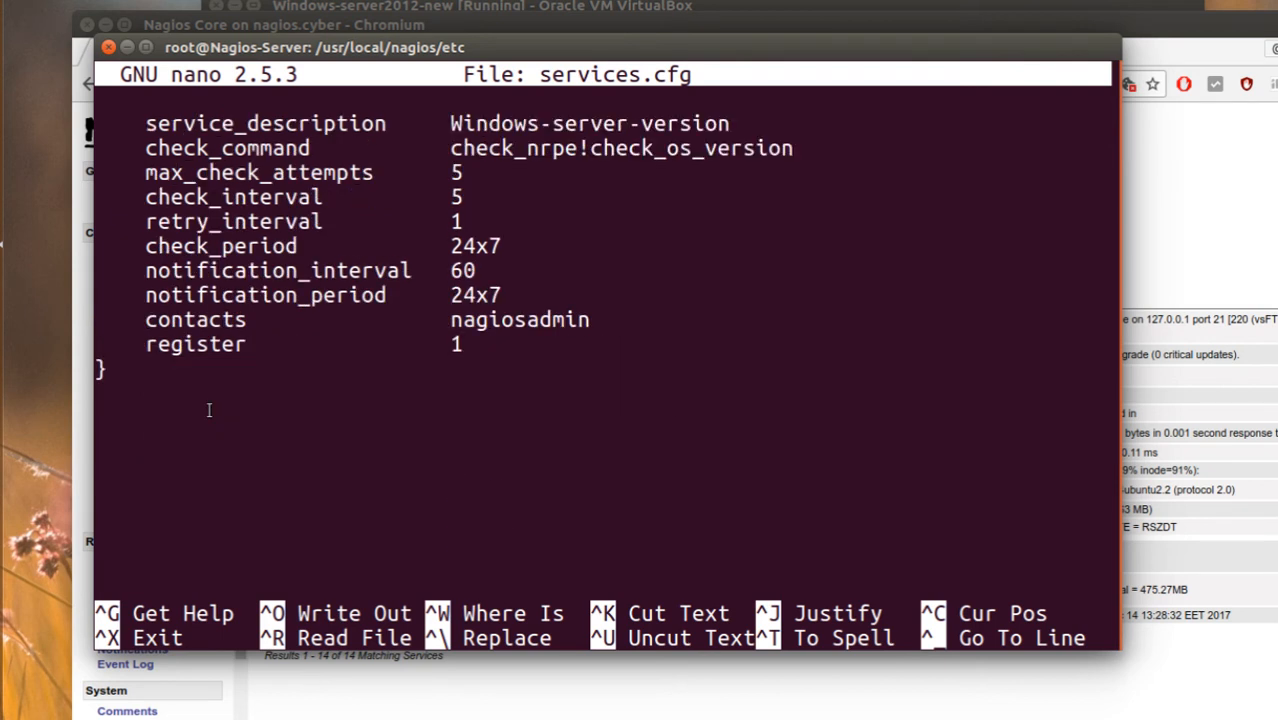
key("ctrl+shift+v")
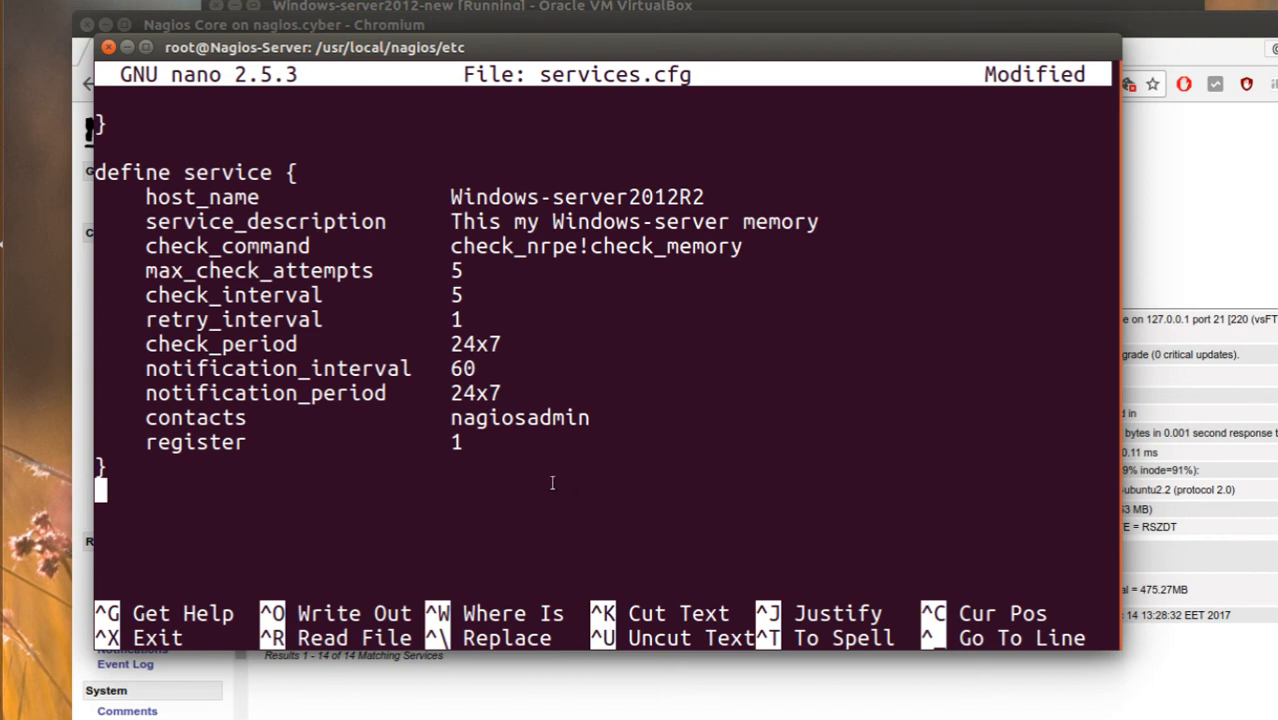
Set the check_command of the newly pasted service definition to check_nrpe!check_process
key("Up")
key("Up")
key("Up")
key("Up")
key("Up")
key("Up")
key("Up")
key("Up")
key("Up")
key("Up")
key("End")
key("BackSpace")
key("BackSpace")
key("BackSpace")
key("BackSpace")
key("BackSpace")
key("BackSpace")
type("prove")
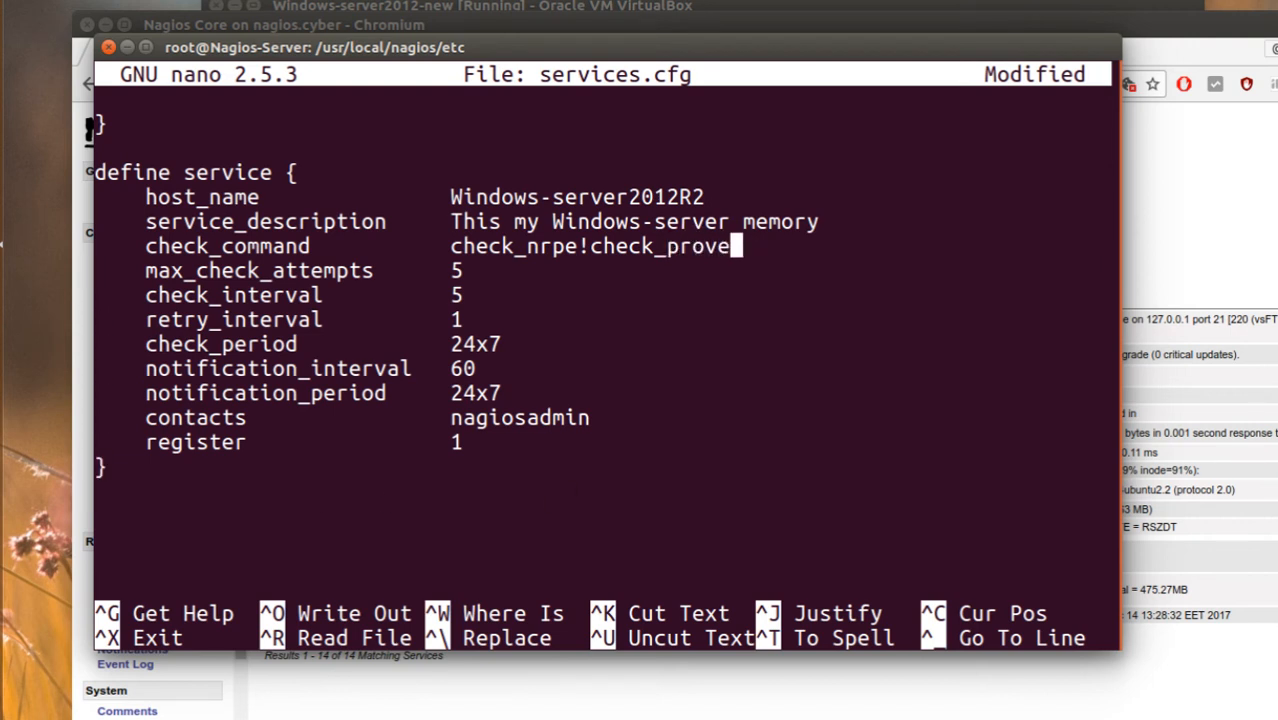
key("BackSpace")
key("BackSpace")
type("cess")
Set the new definition's service_description to Windows-Server-Process, save services.cfg and exit nano
key("Up")
key("Right")
key("Right")
key("Right")
key("Right")
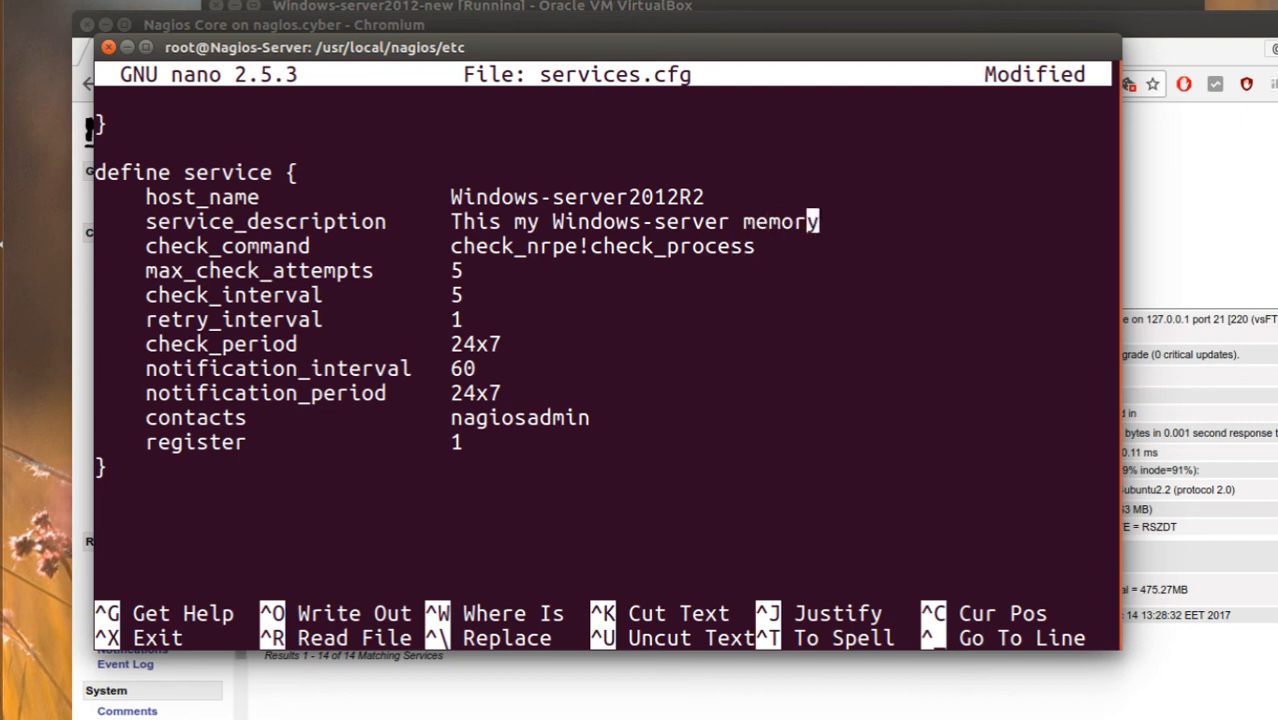
key("Right")
key("BackSpace")
key("BackSpace")
key("BackSpace")
key("BackSpace")
key("BackSpace")
key("BackSpace")
key("BackSpace")
key("BackSpace")
key("BackSpace")
key("BackSpace")
key("BackSpace")
key("BackSpace")
key("BackSpace")
key("BackSpace")
key("BackSpace")
key("BackSpace")
key("BackSpace")
key("BackSpace")
key("BackSpace")
key("BackSpace")
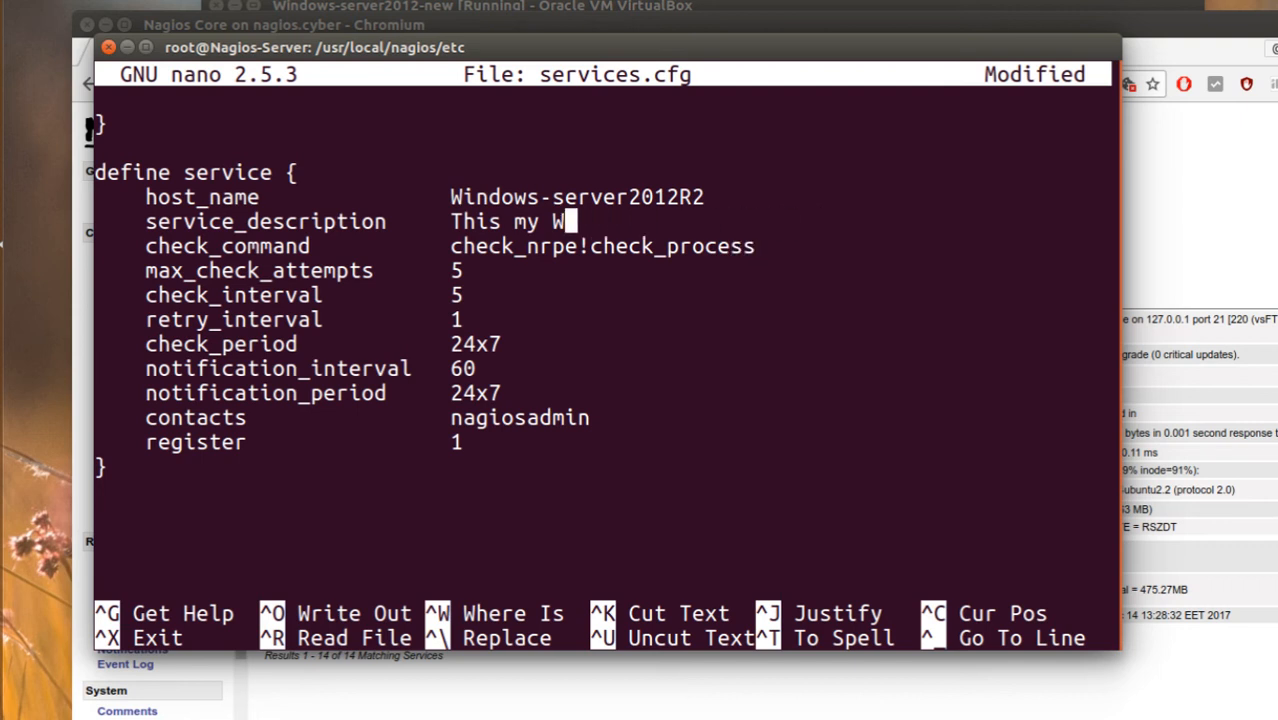
key("BackSpace")
key("BackSpace")
key("BackSpace")
key("BackSpace")
key("BackSpace")
key("BackSpace")
key("BackSpace")
key("BackSpace")
key("BackSpace")
type("Wind")
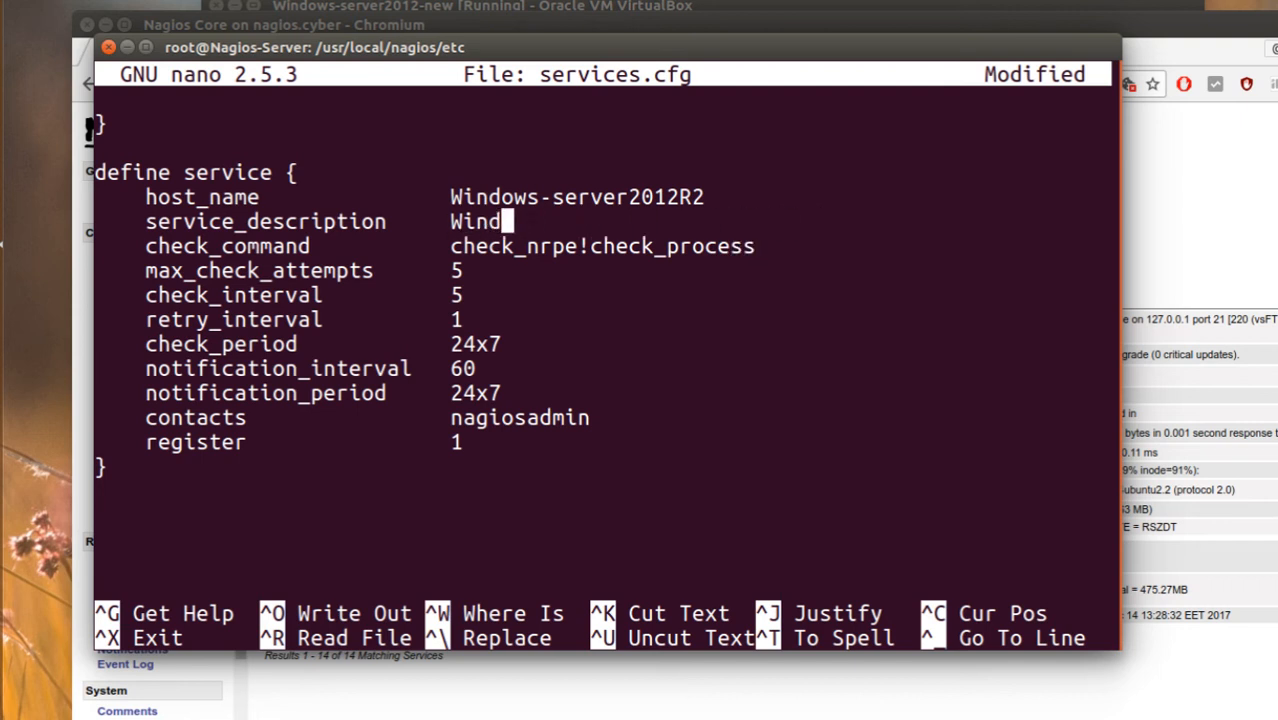
type("ows-Serv")
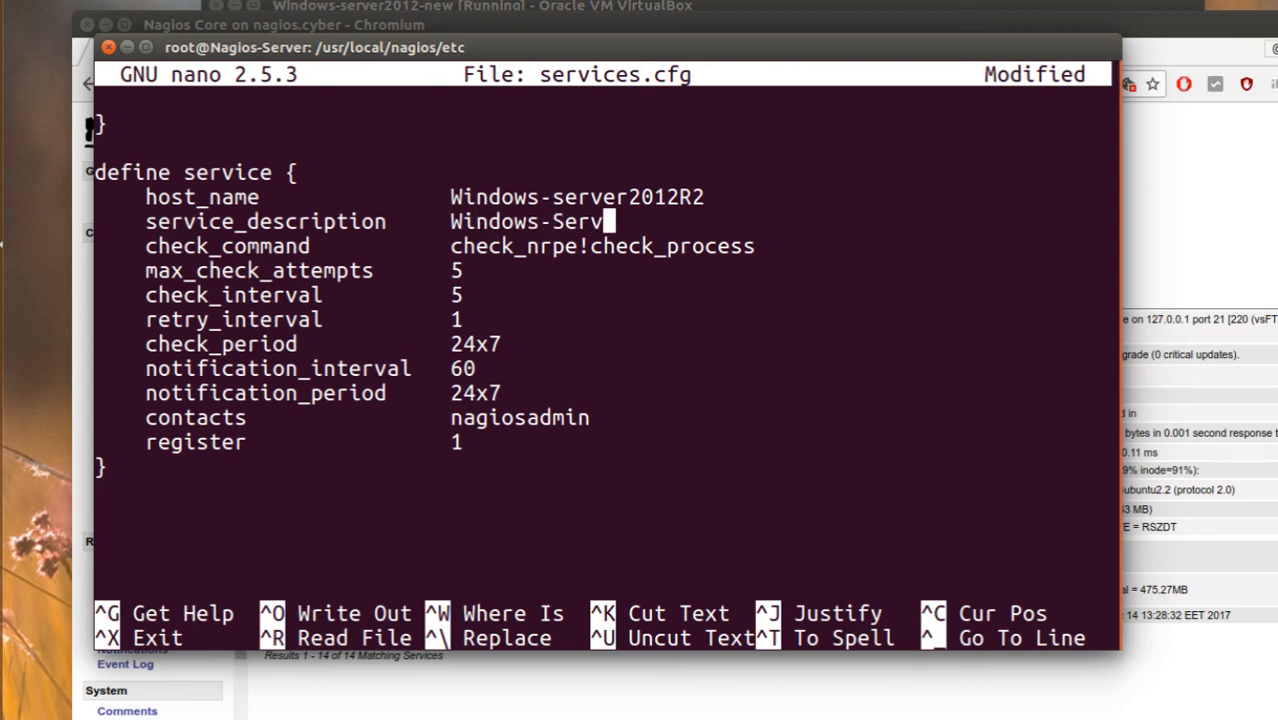
type("er-Proc")
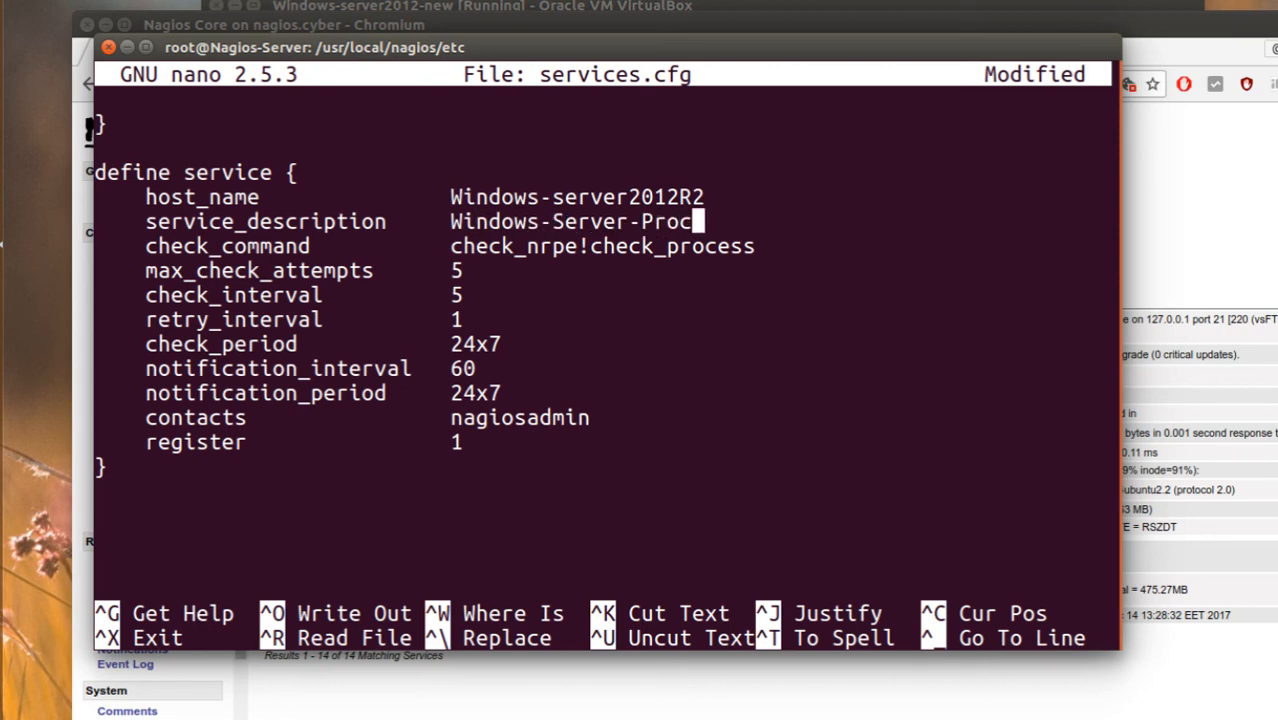
type("ess")
key("ctrl+x")
key("y")
key("Return")
Run service nagios restart to load the added process service
type("service ")
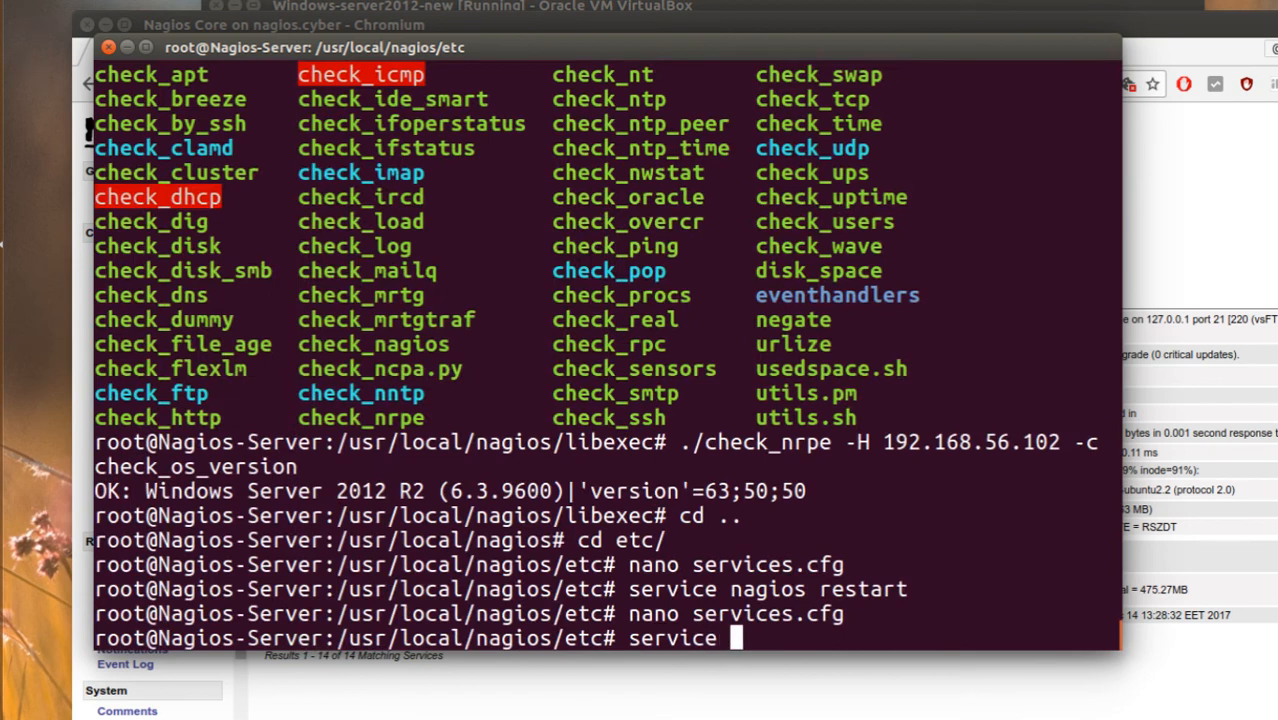
type("nagios resatrt")
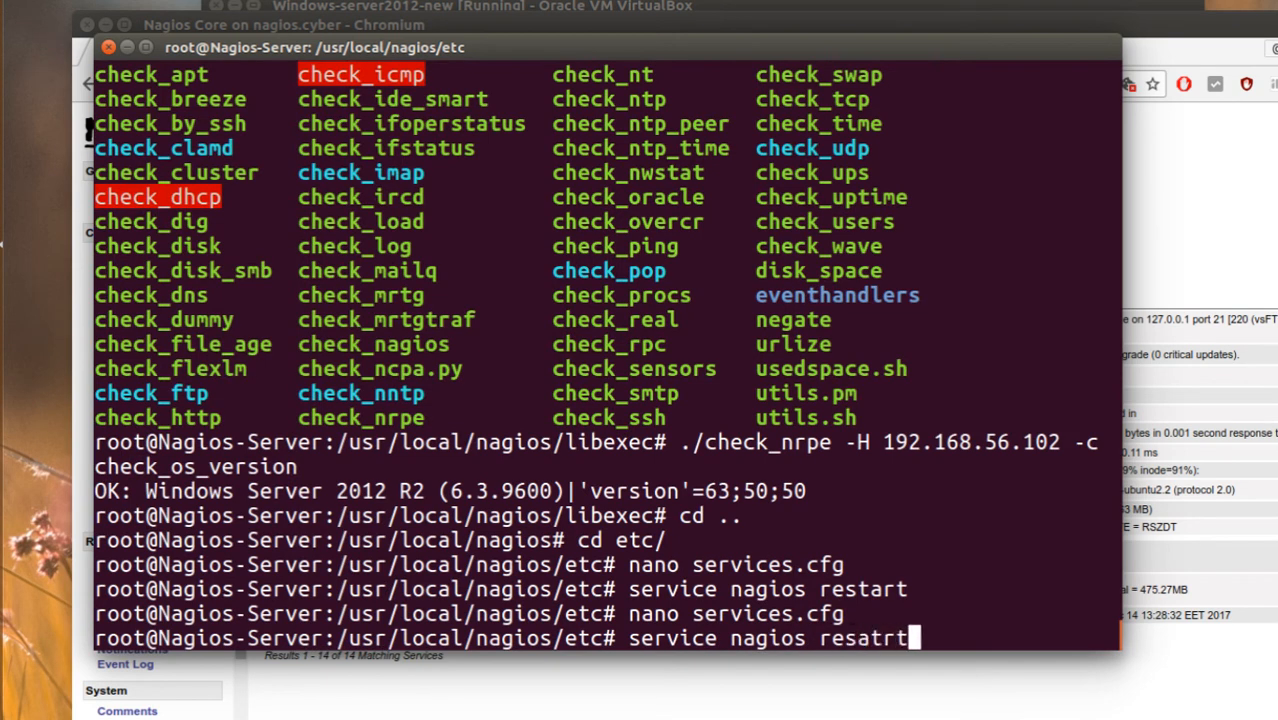
key("BackSpace")
key("BackSpace")
key("BackSpace")
key("BackSpace")
type("tart")
key("Return")
Switch to Nagios in Chromium, reload the service list and examine the Windows-server-version status information
left_click(1180, 36)
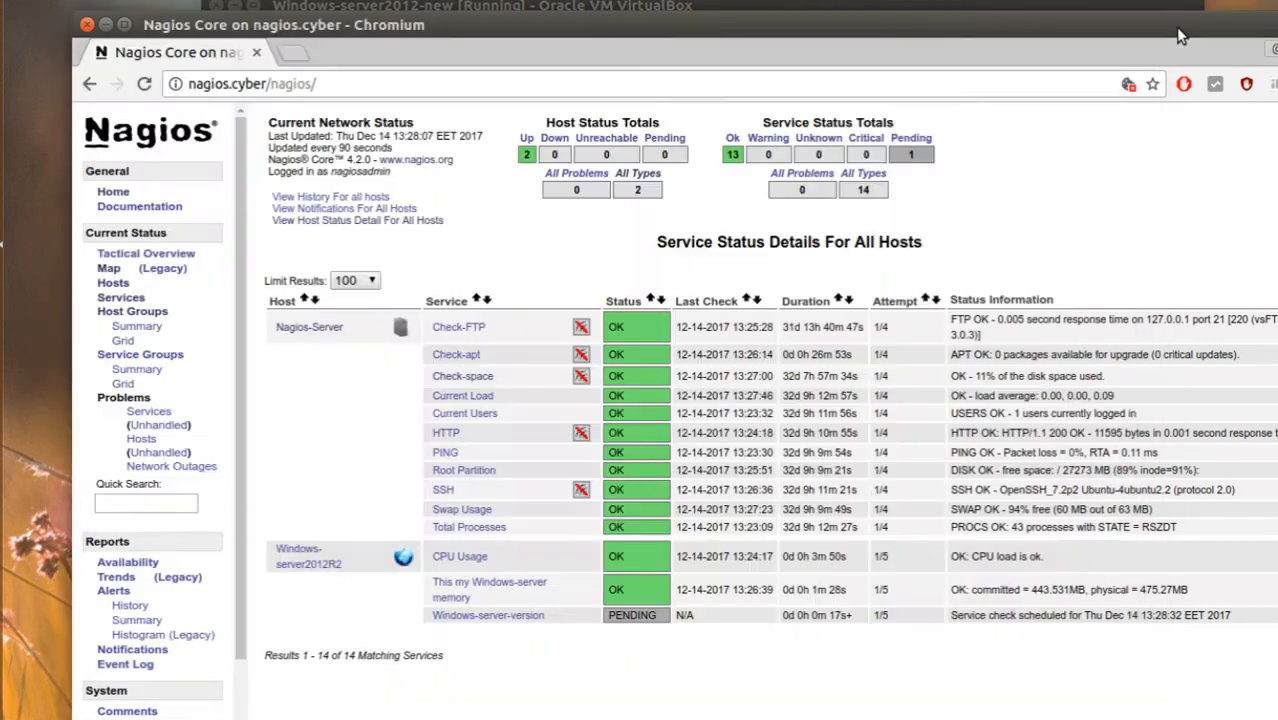
double_click(1180, 36)
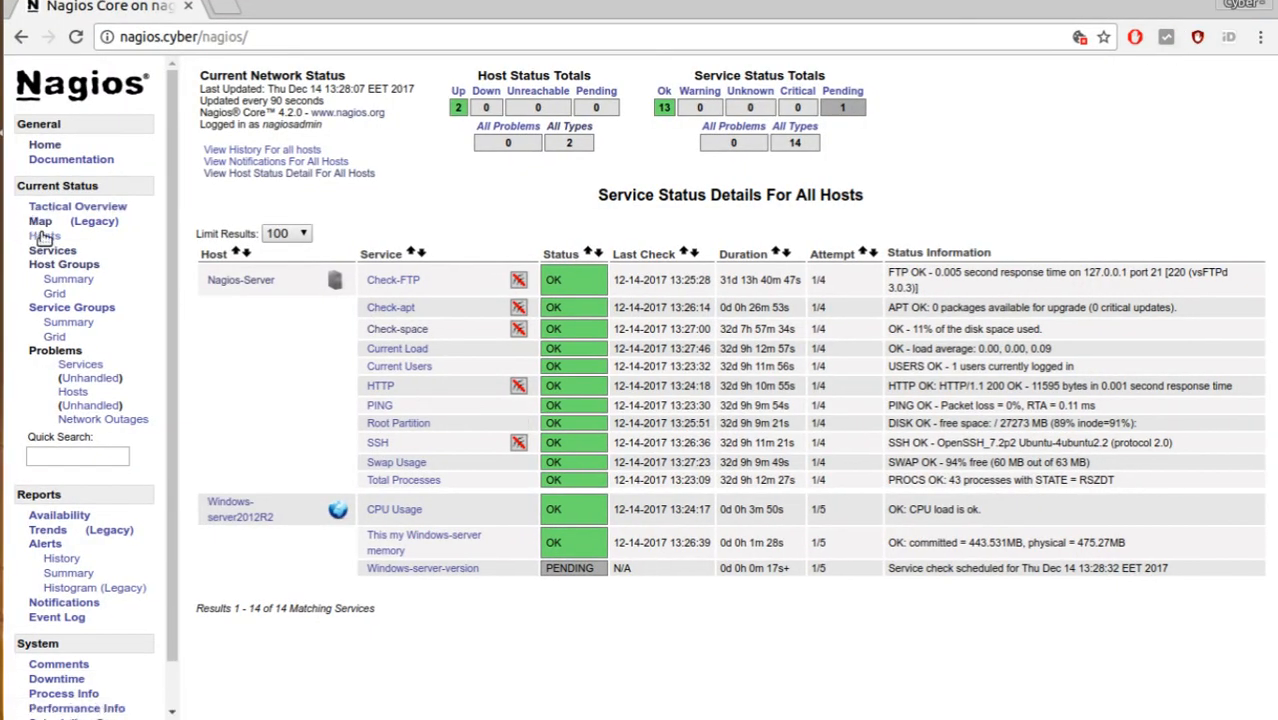
left_click(48, 250)
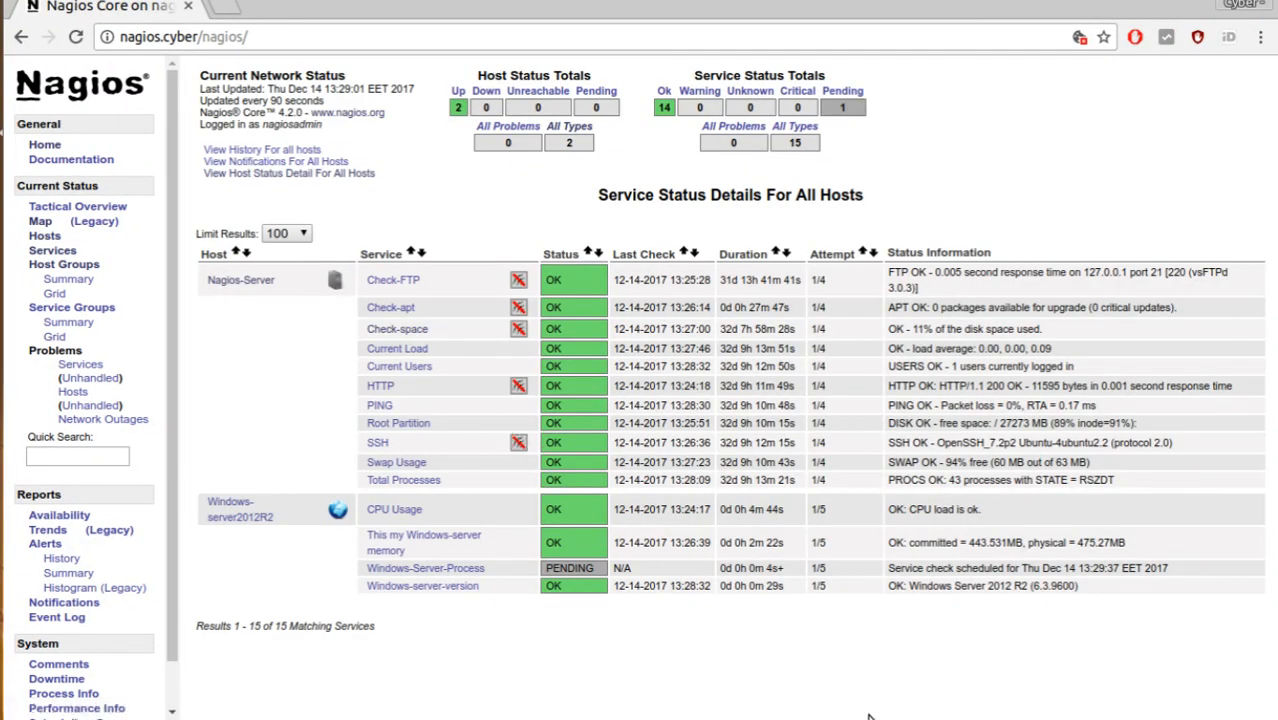
left_click_drag(918, 586, 1004, 598)
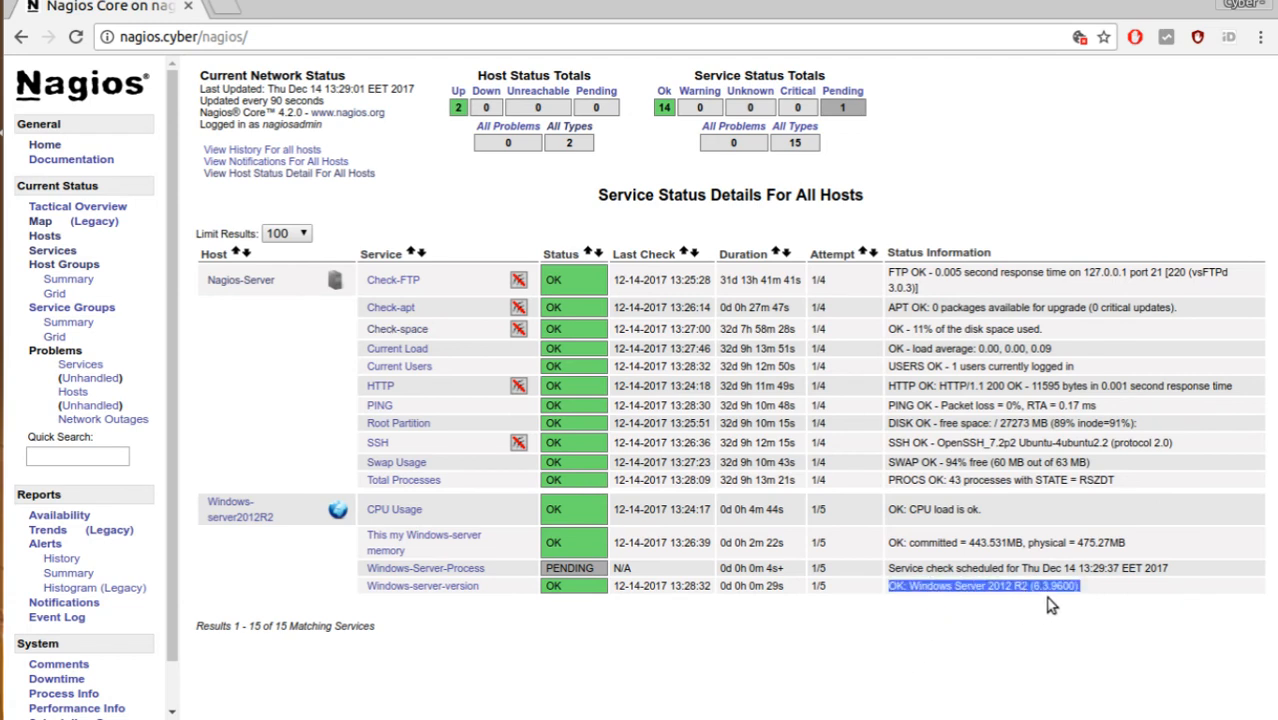
triple_click(958, 587)
Reload the service list until the pending process check has run and examine the Windows-Server-Process status information
left_click(52, 250)
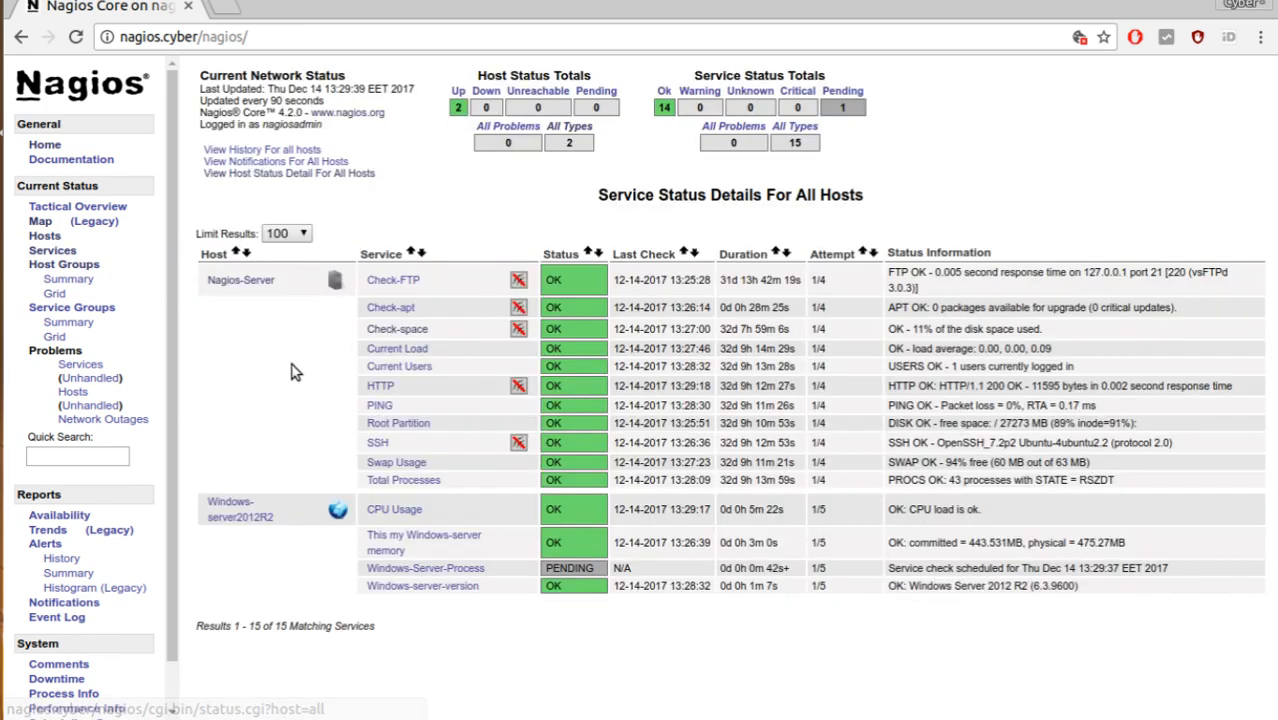
left_click(52, 250)
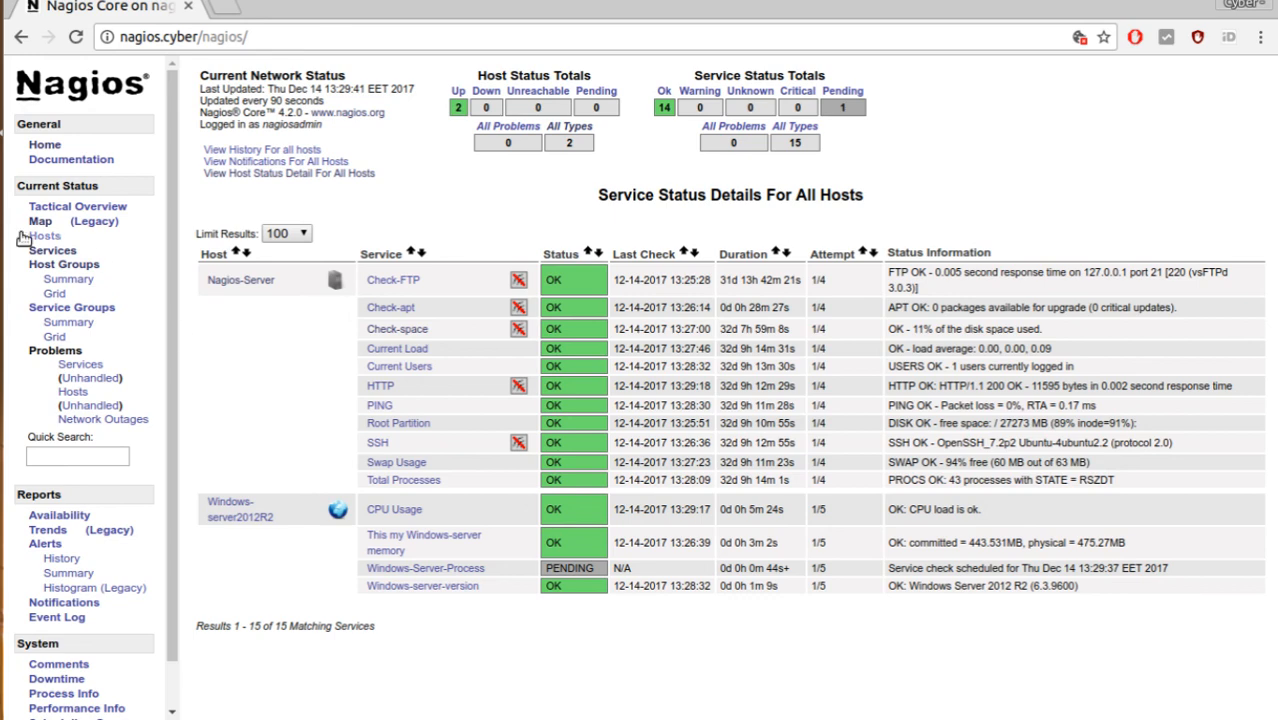
left_click(46, 252)
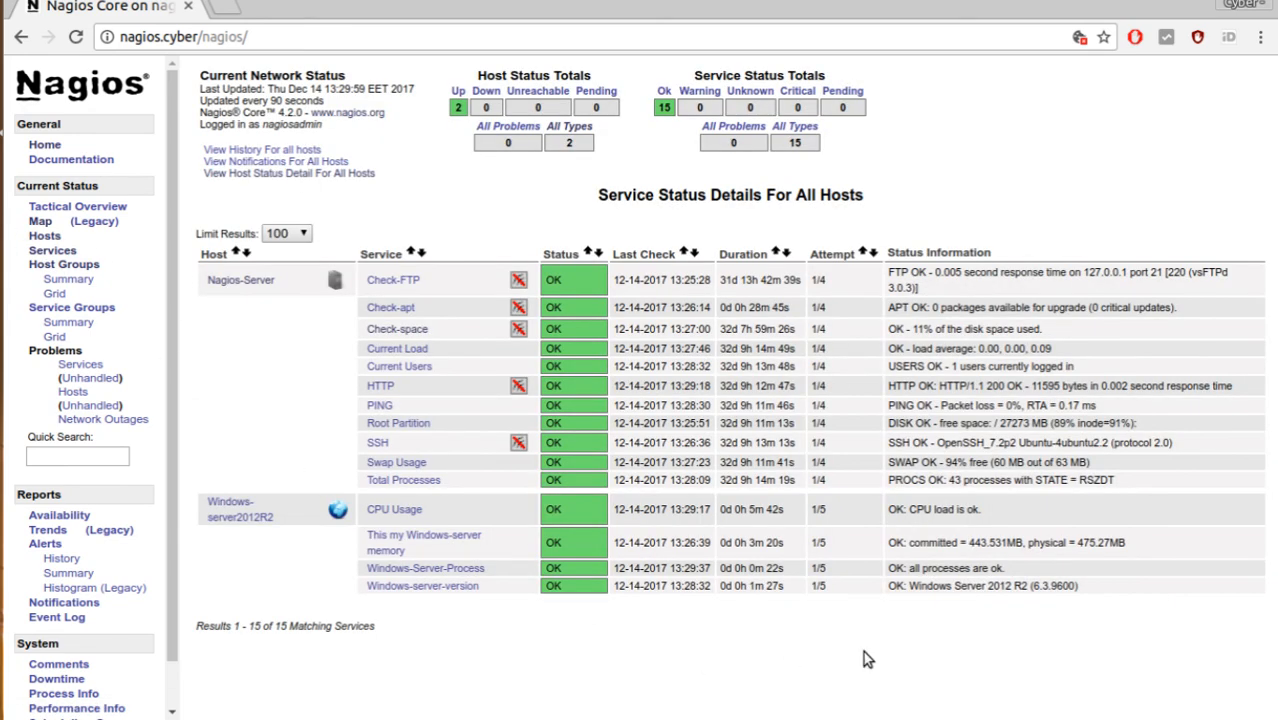
left_click_drag(1006, 569, 888, 568)
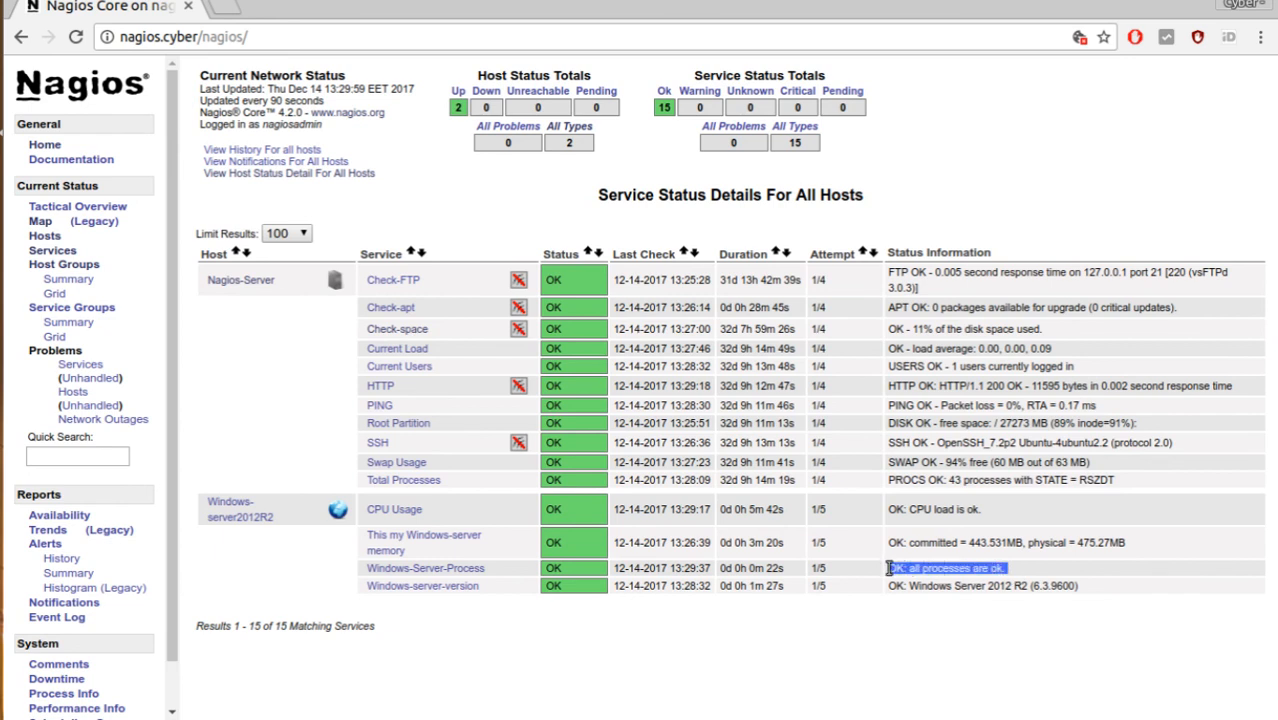